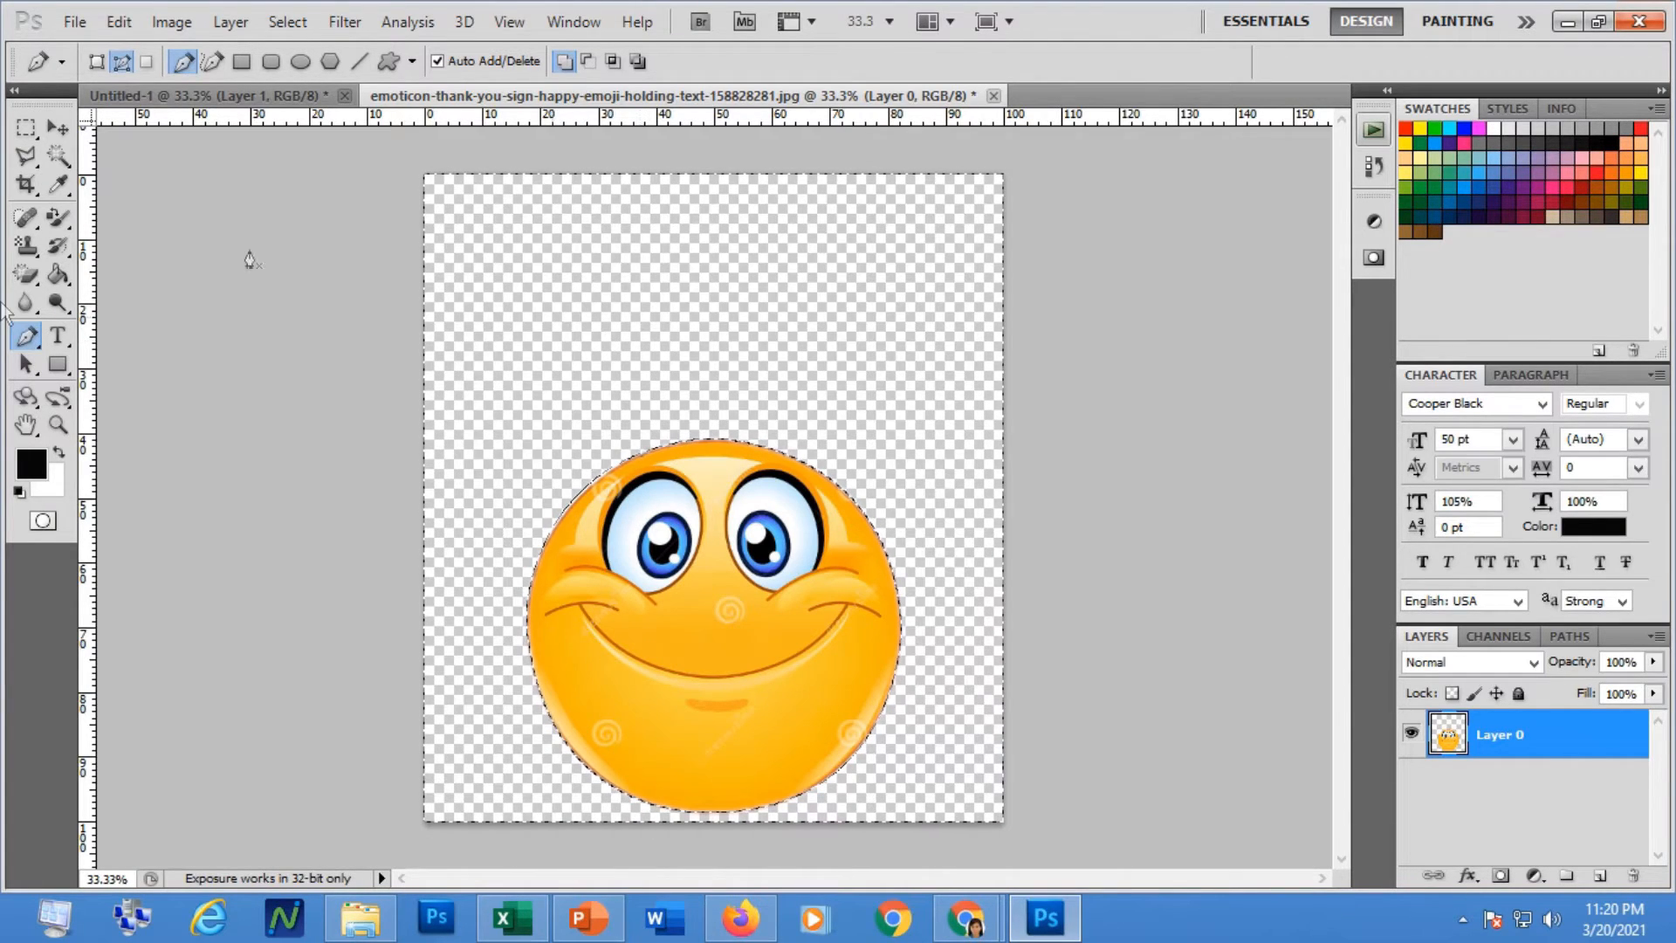
# Set the foreground colour to a dark navy blue for the Paint Bucket.
pyautogui.click(59, 276)
pyautogui.click(33, 467)
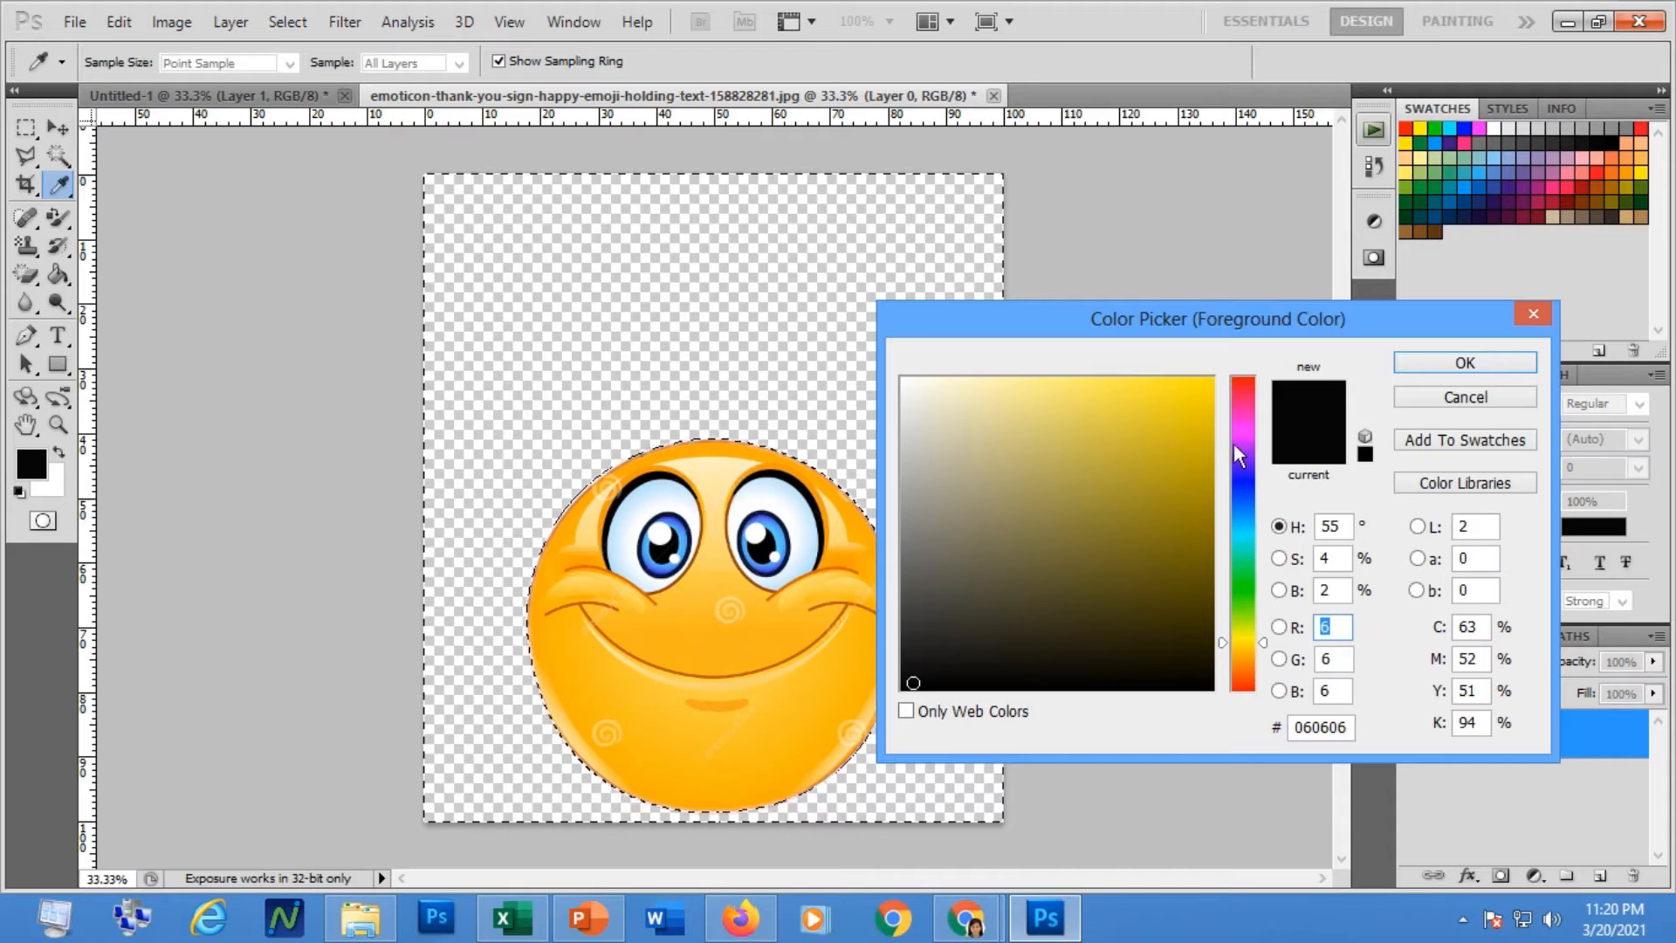
pyautogui.click(1243, 484)
pyautogui.click(1199, 584)
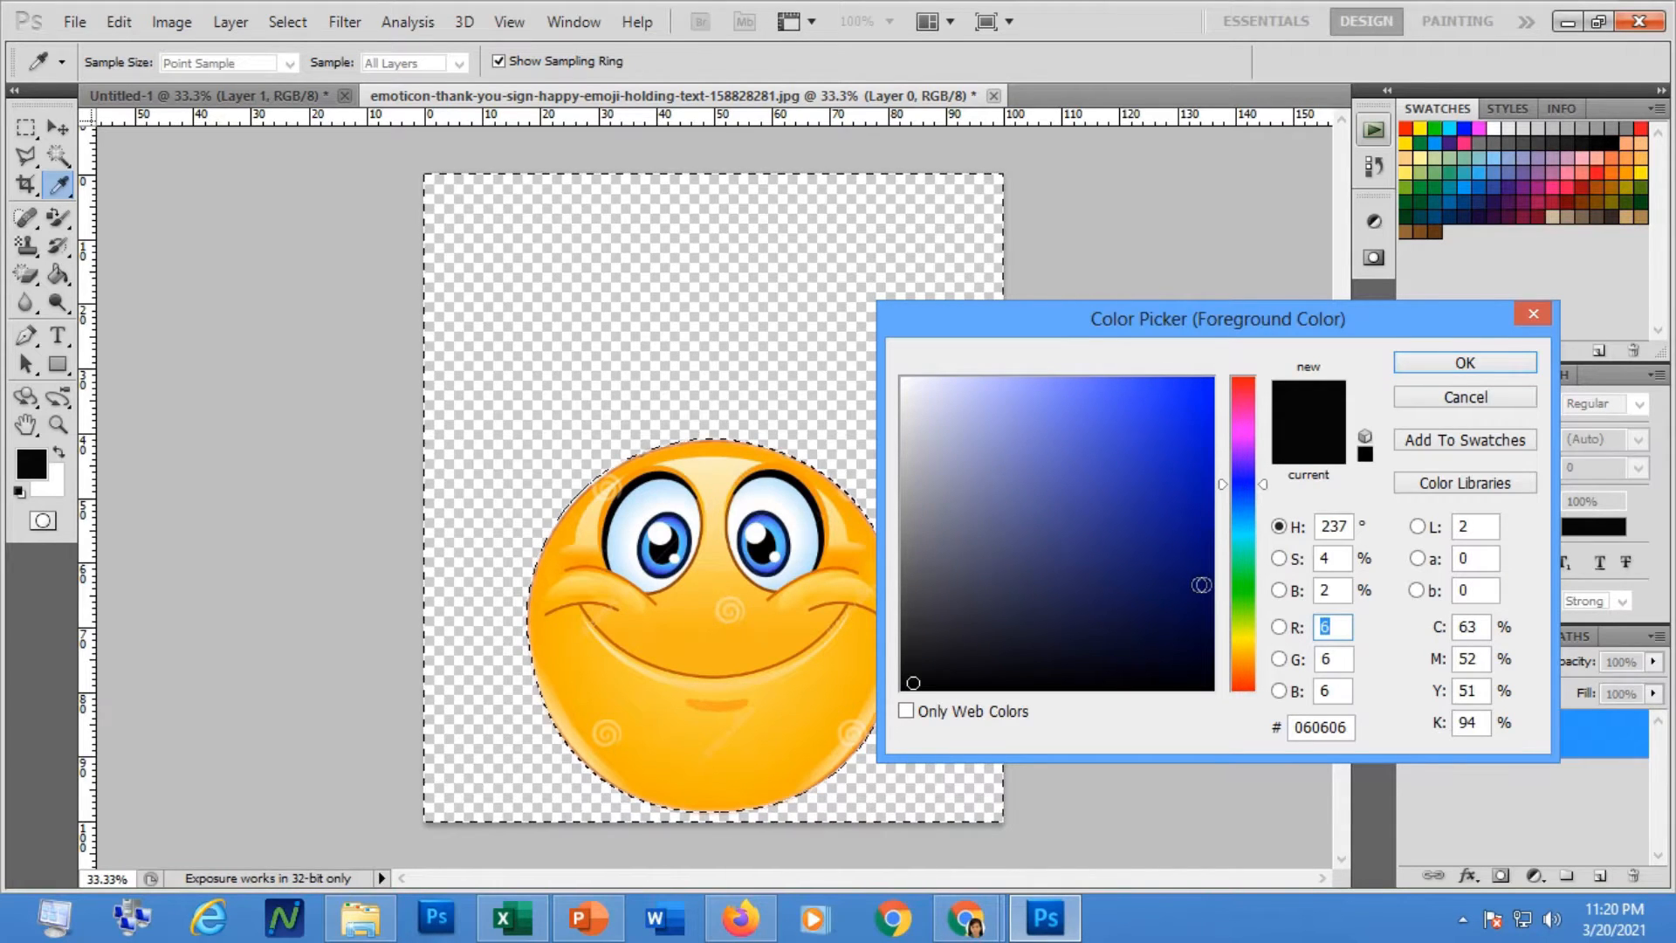
pyautogui.click(1442, 367)
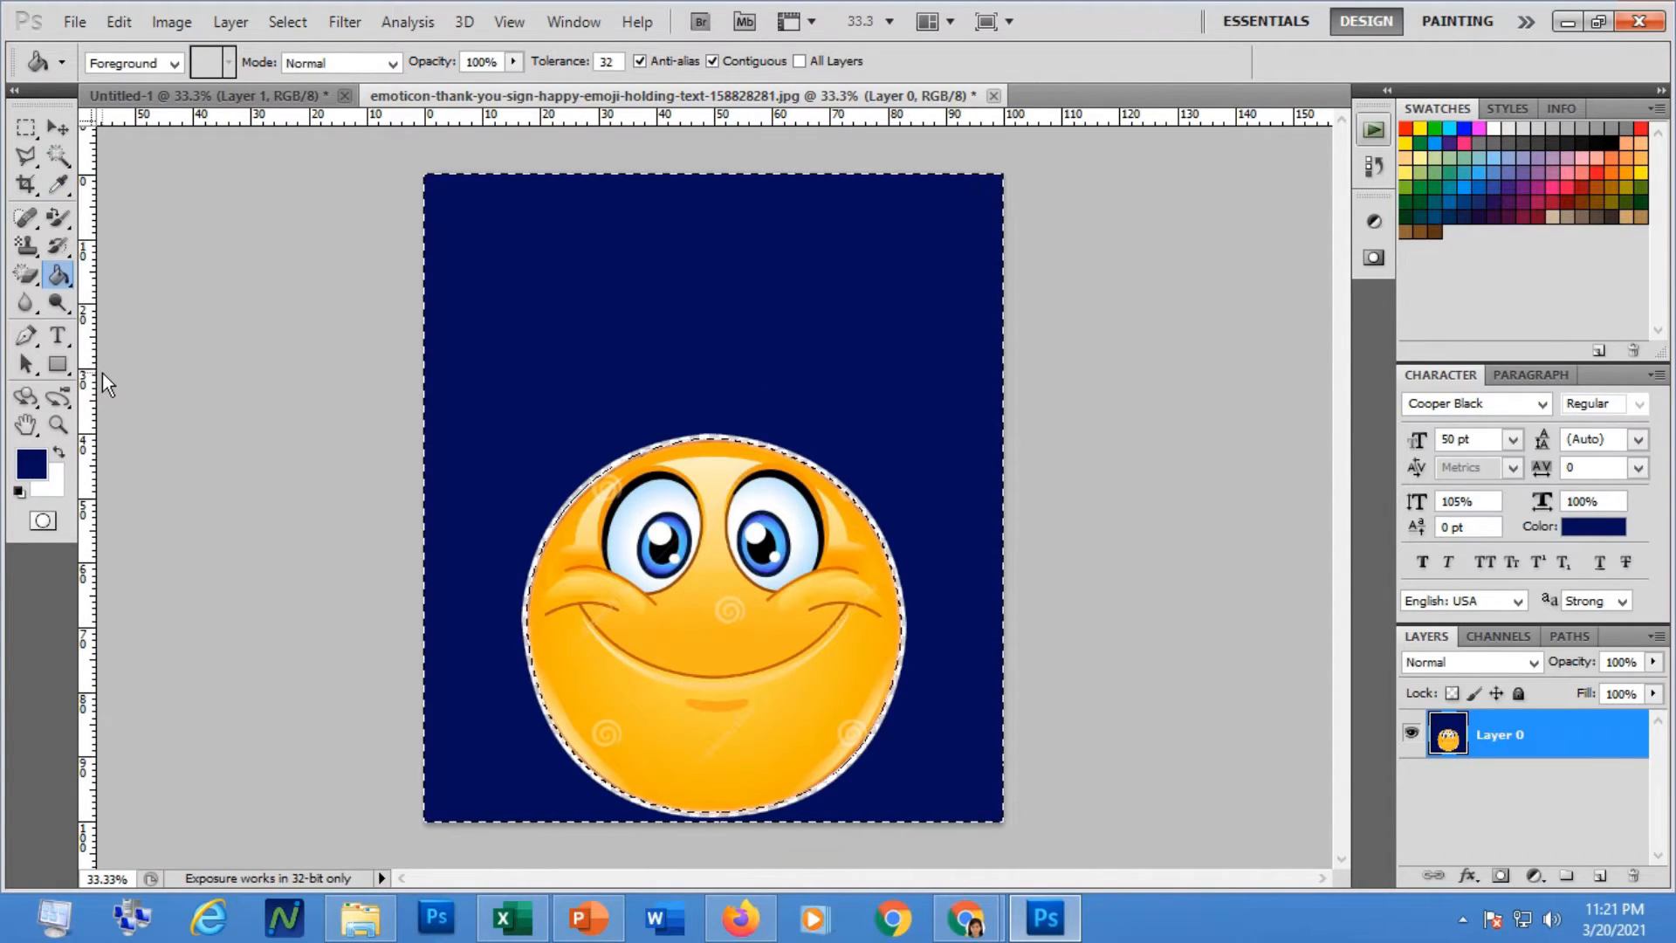
# Delete the navy fill around the emoji and deselect the background.
pyautogui.press('Delete')
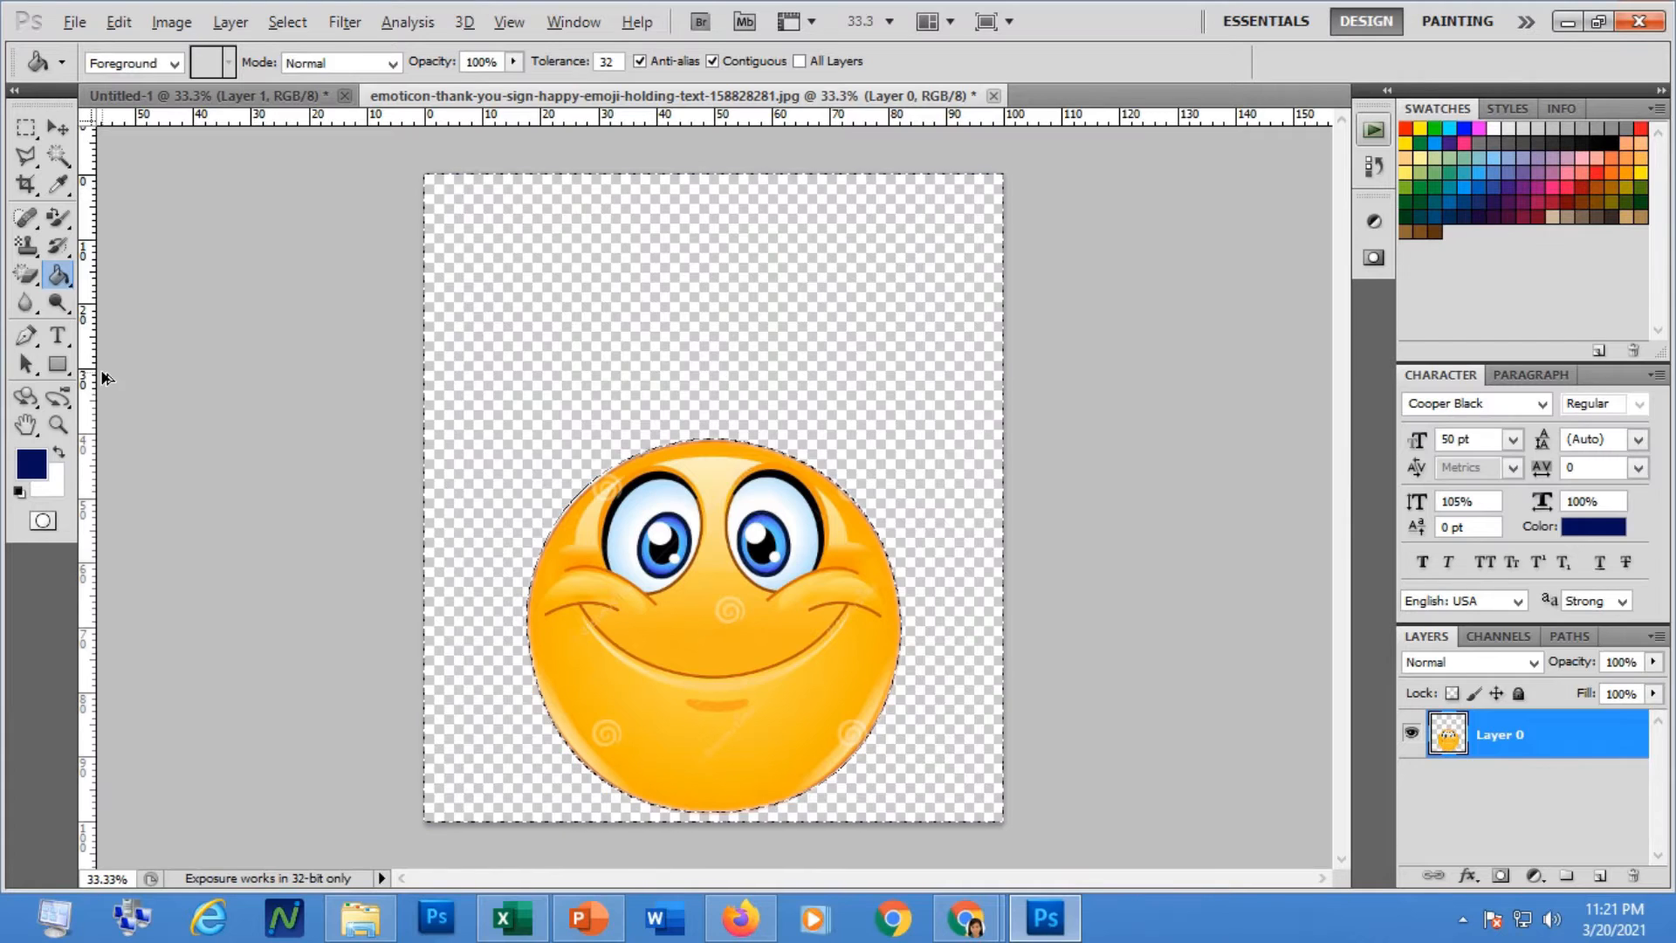
pyautogui.click(29, 131)
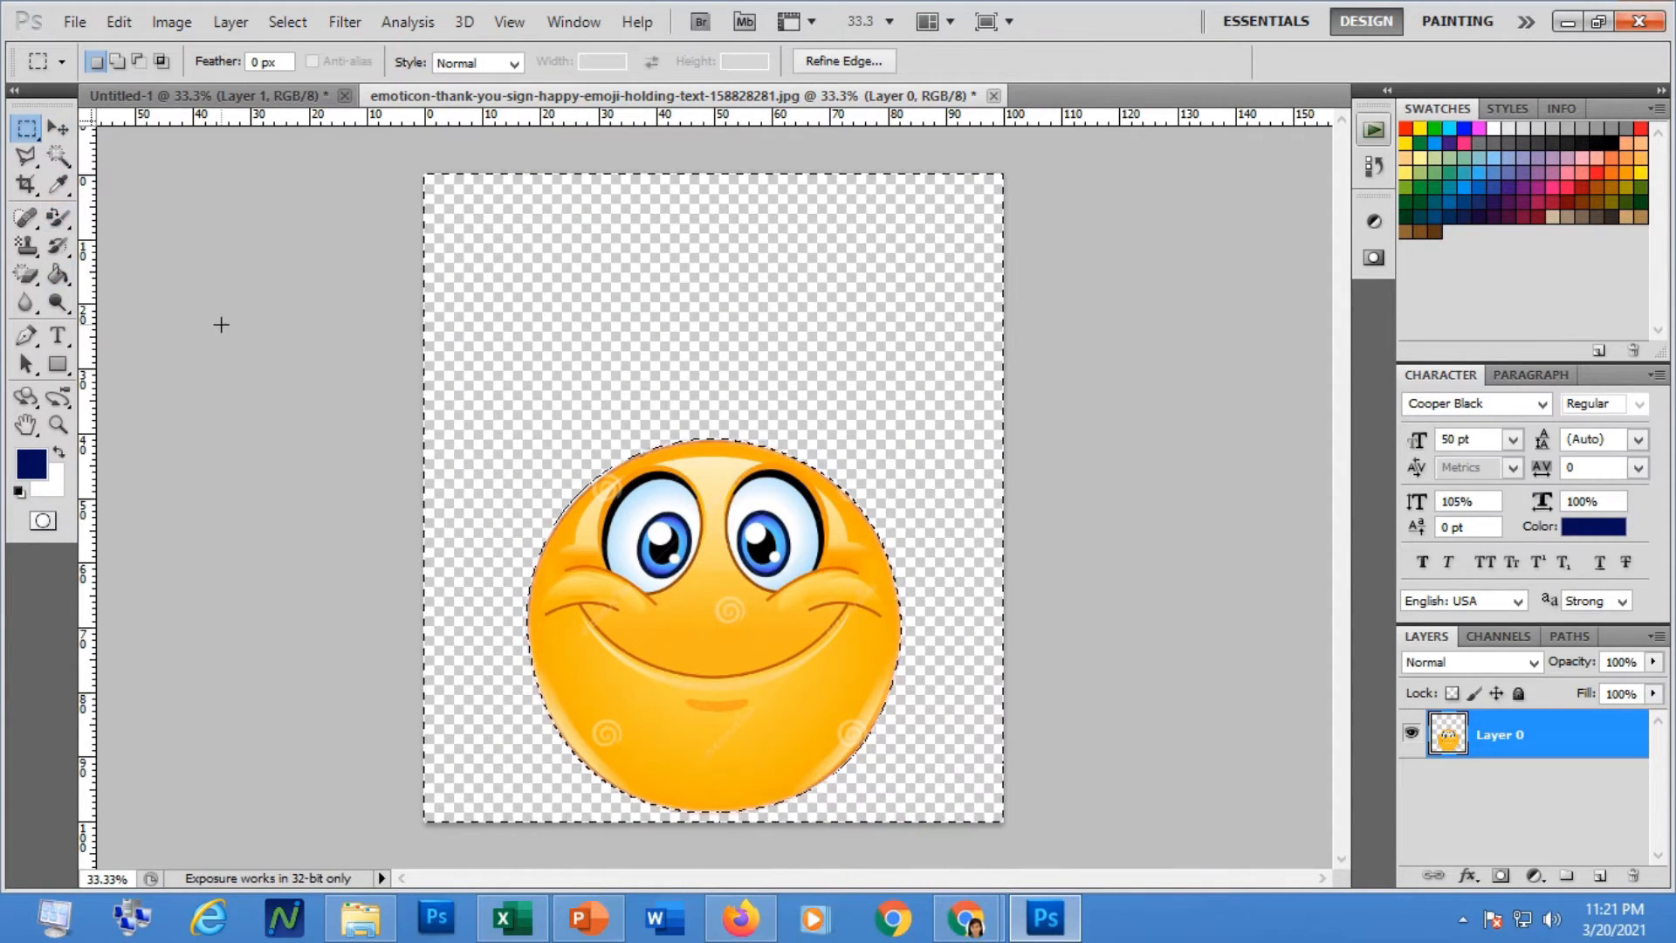
pyautogui.hotkey('ctrl', 'd')
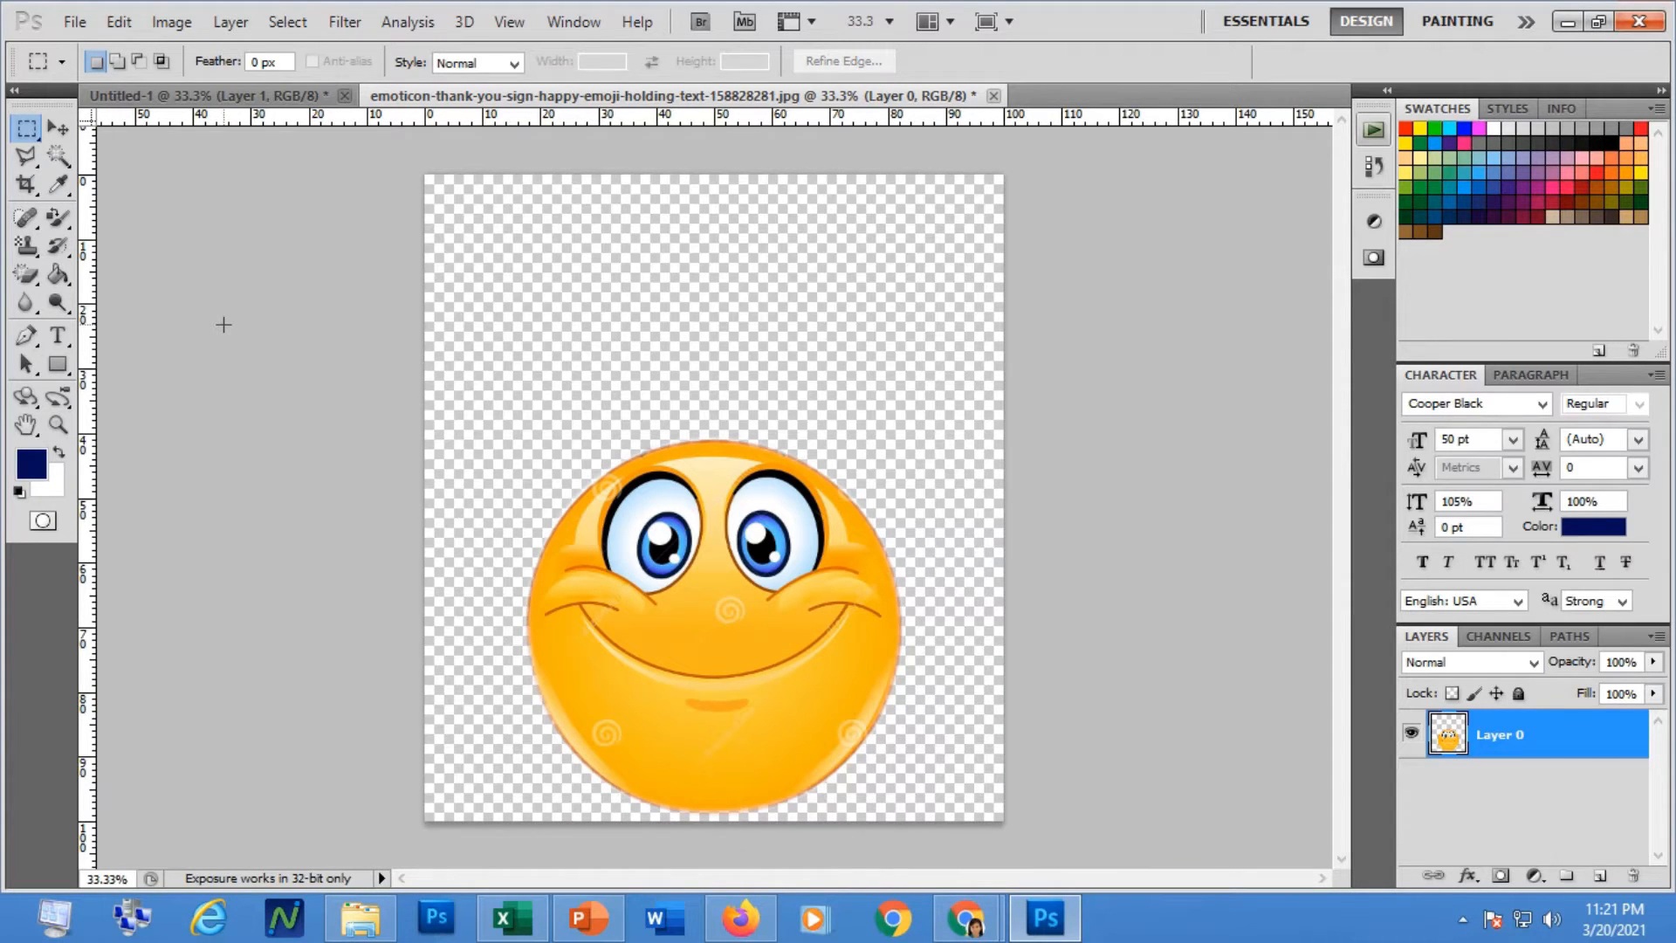
# Select the transparent background with the Magic Wand and add the pale fringe around the emoji's edge to the selection.
pyautogui.click(59, 156)
pyautogui.click(842, 443)
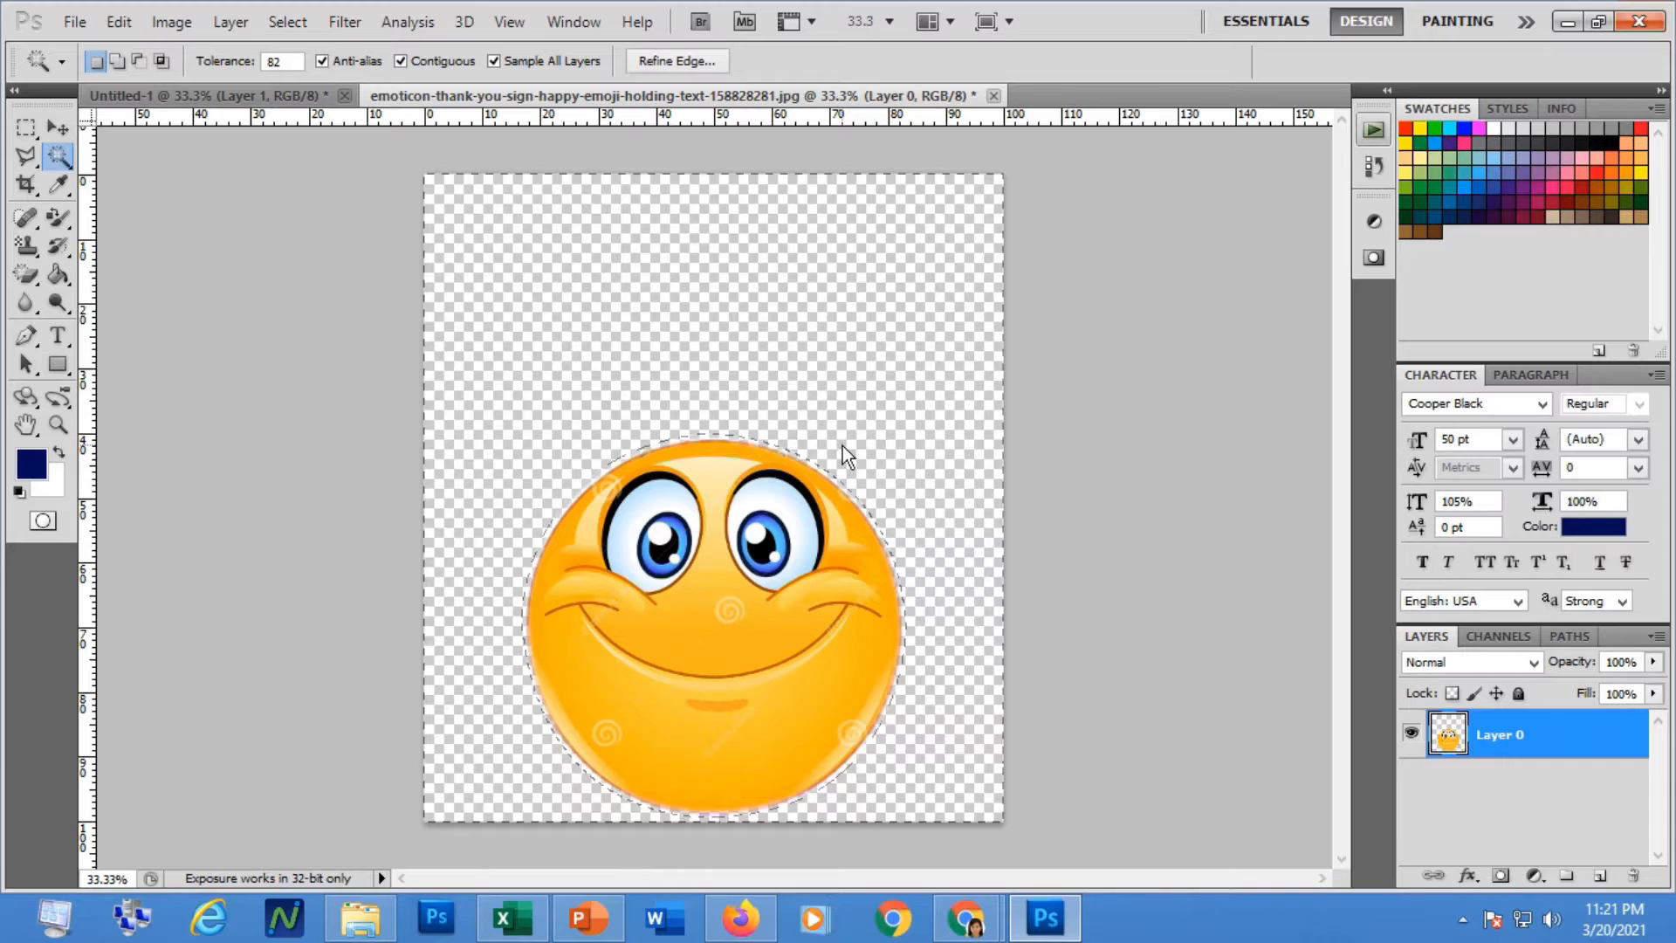
pyautogui.click(57, 424)
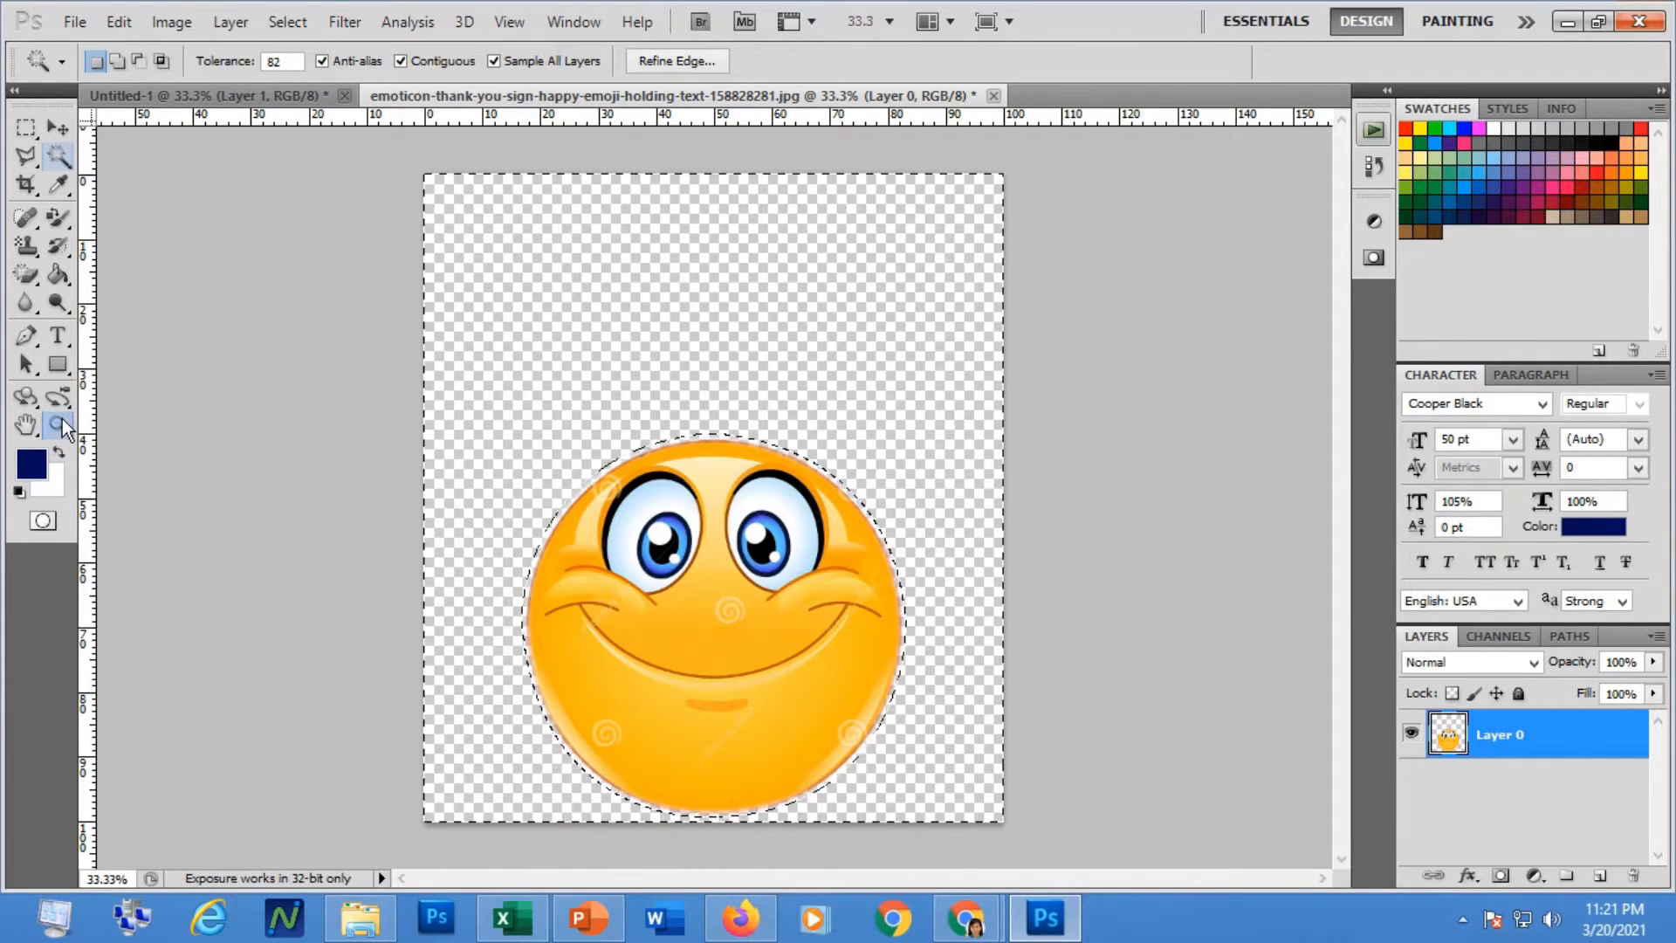
pyautogui.click(825, 503)
pyautogui.click(825, 503)
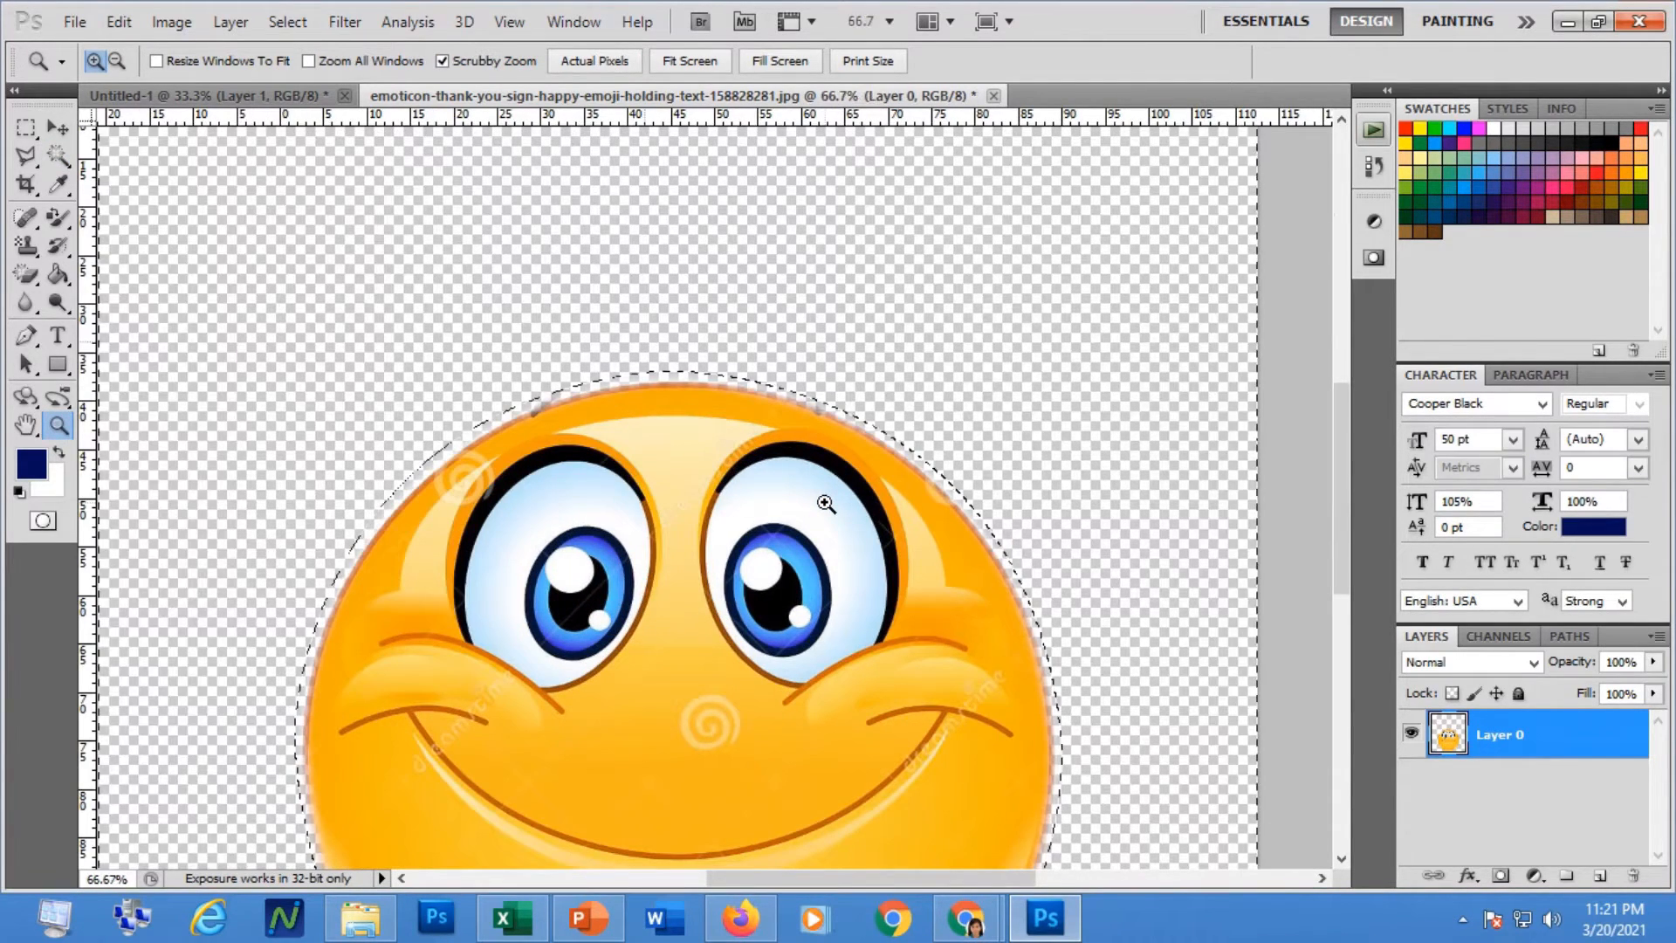
pyautogui.click(825, 504)
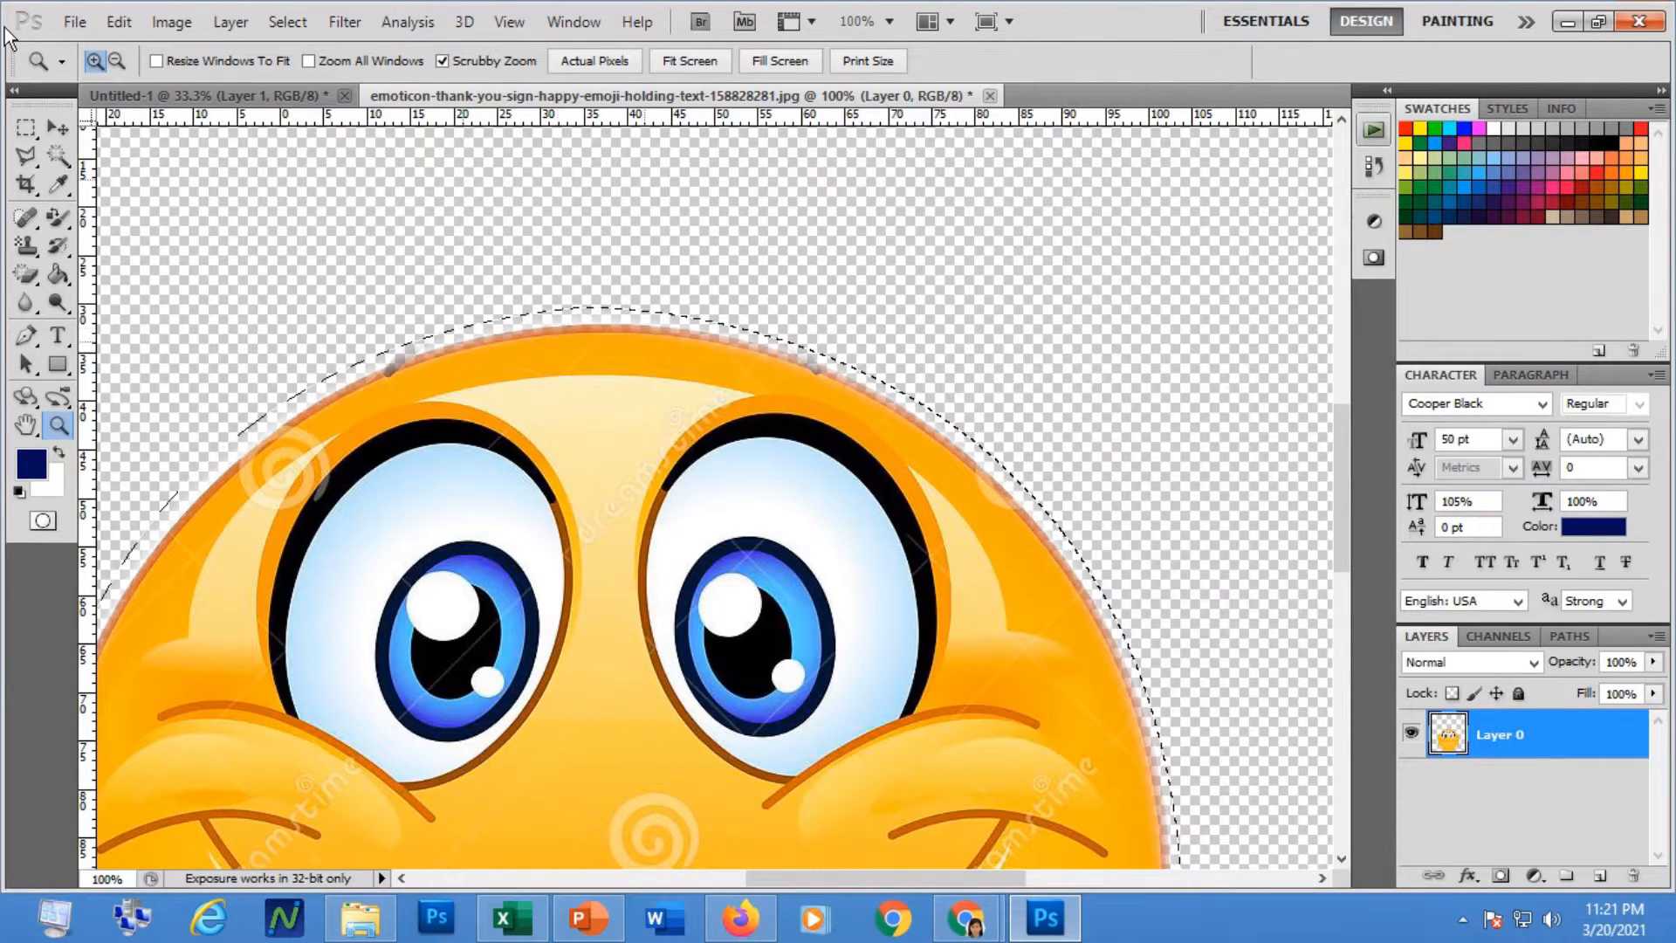
pyautogui.click(50, 165)
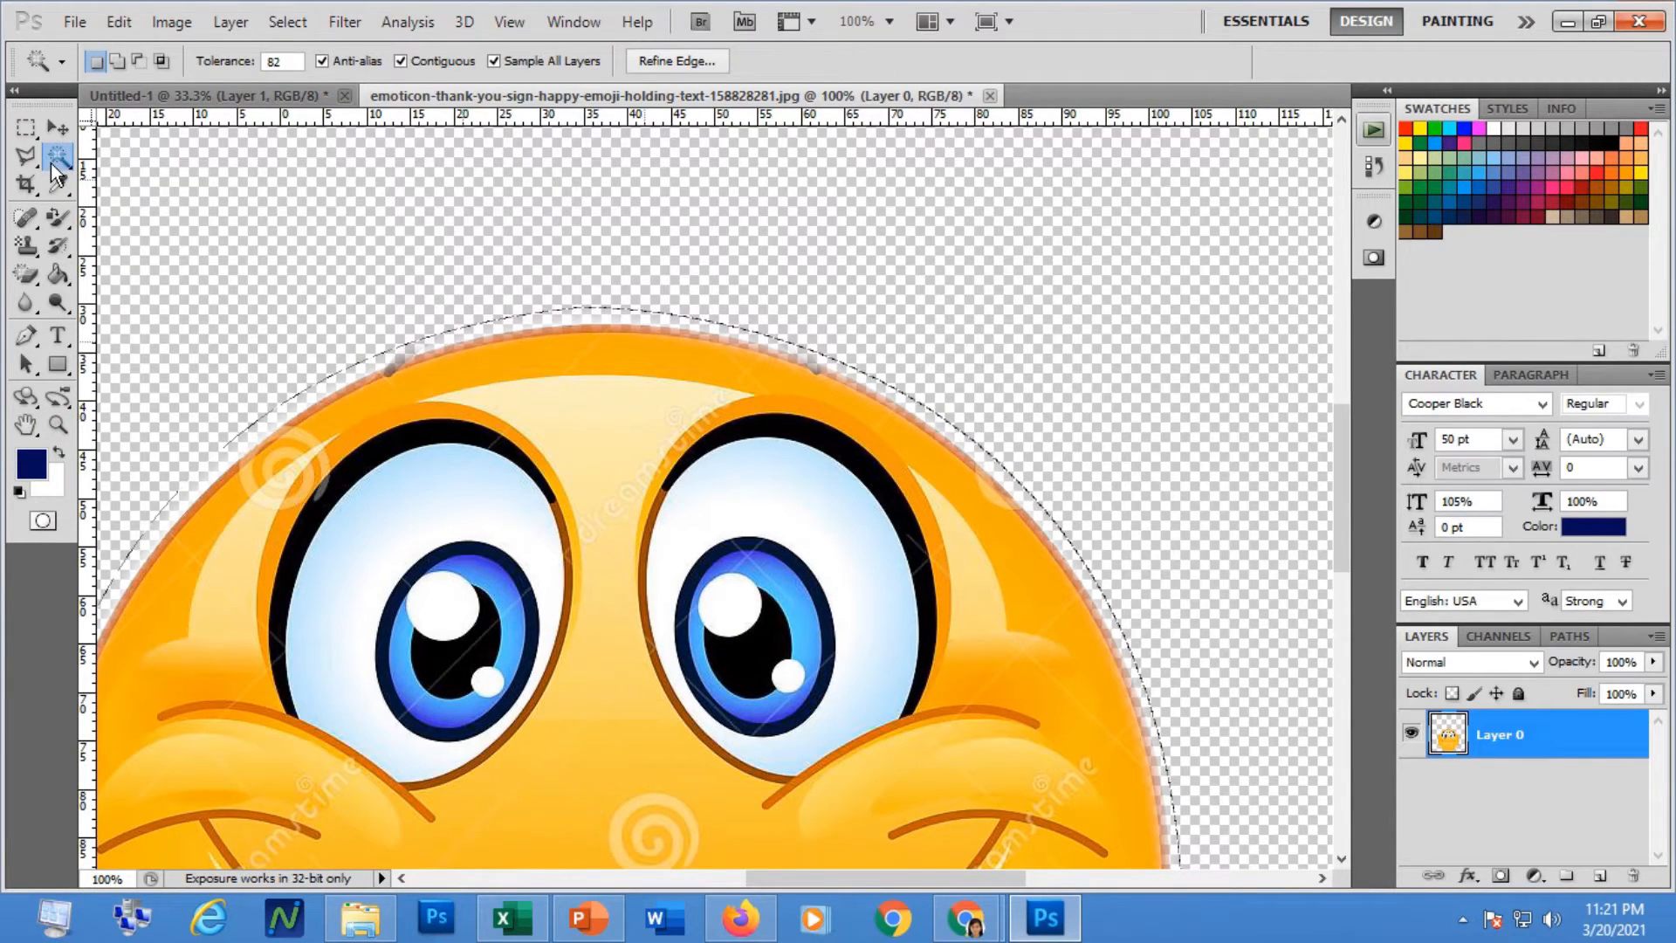
pyautogui.press('shift')
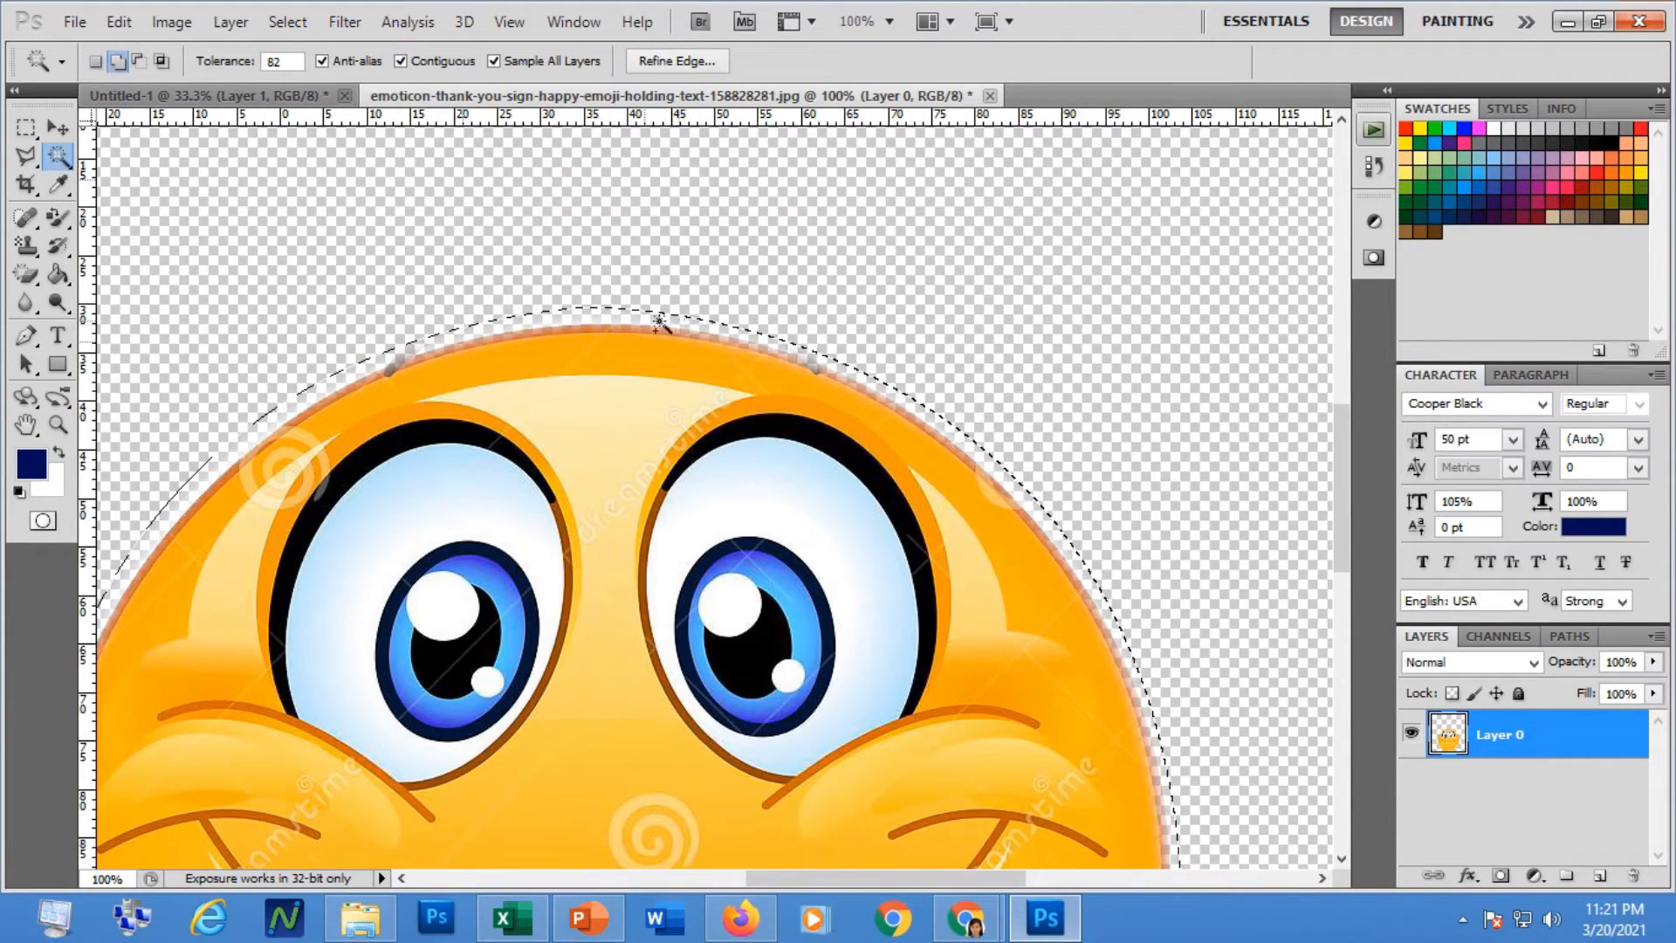
pyautogui.keyDown('shift'); pyautogui.click(590, 320); pyautogui.keyUp('shift')
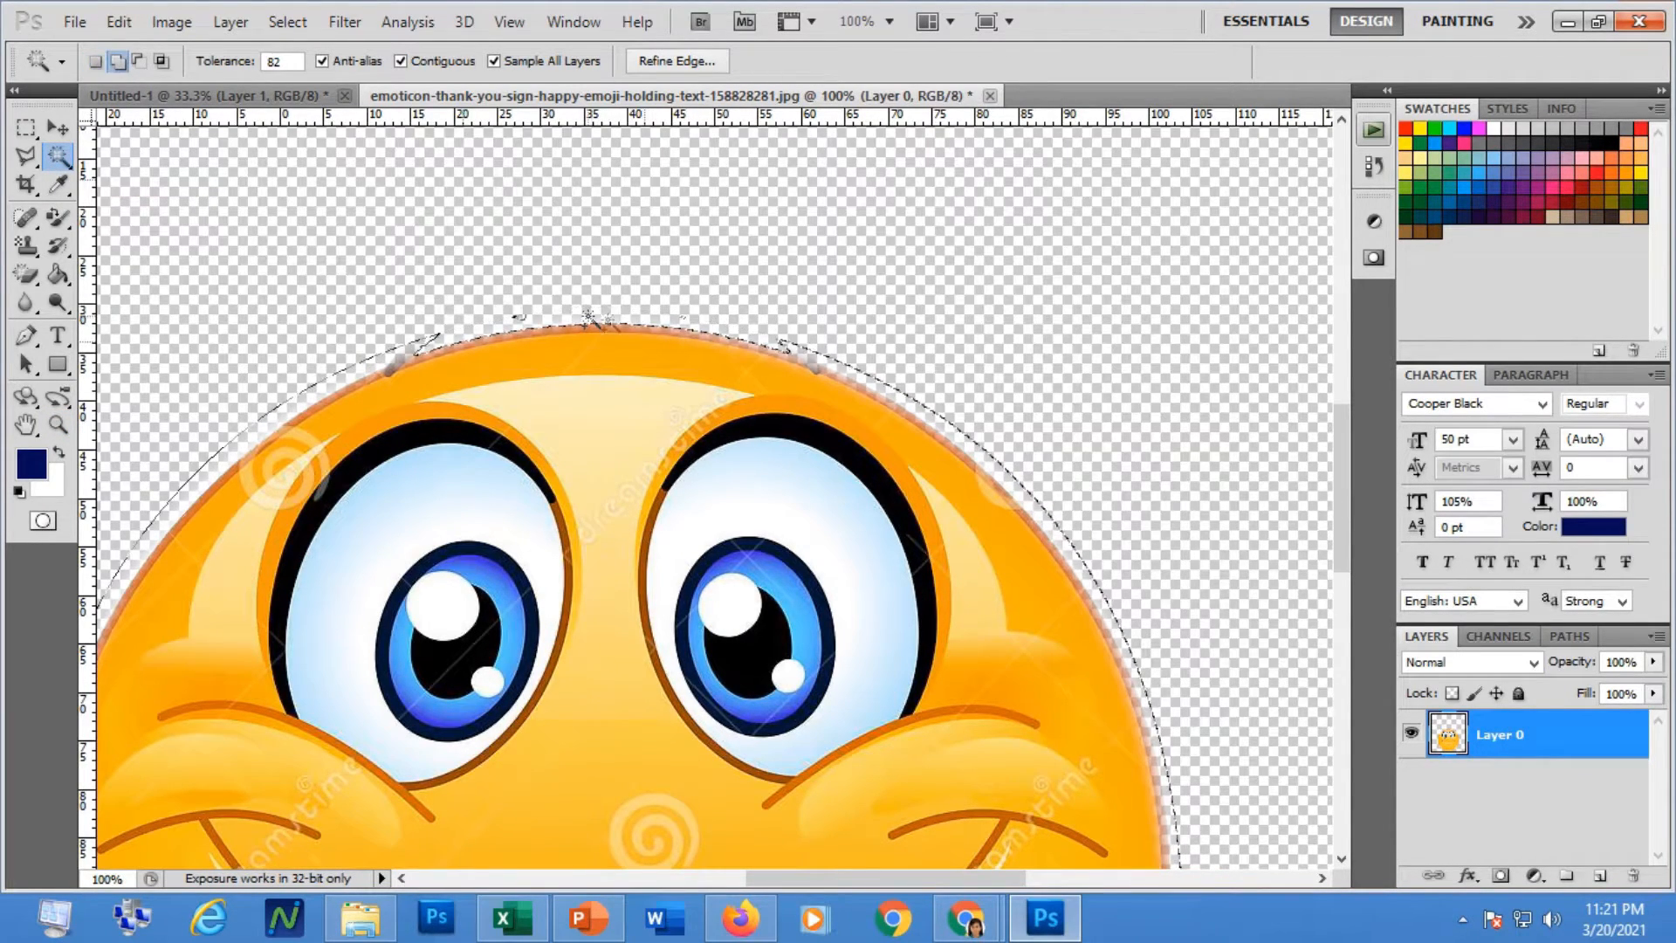
pyautogui.keyDown('shift'); pyautogui.click(821, 360); pyautogui.keyUp('shift')
pyautogui.keyDown('shift'); pyautogui.click(814, 363); pyautogui.keyUp('shift')
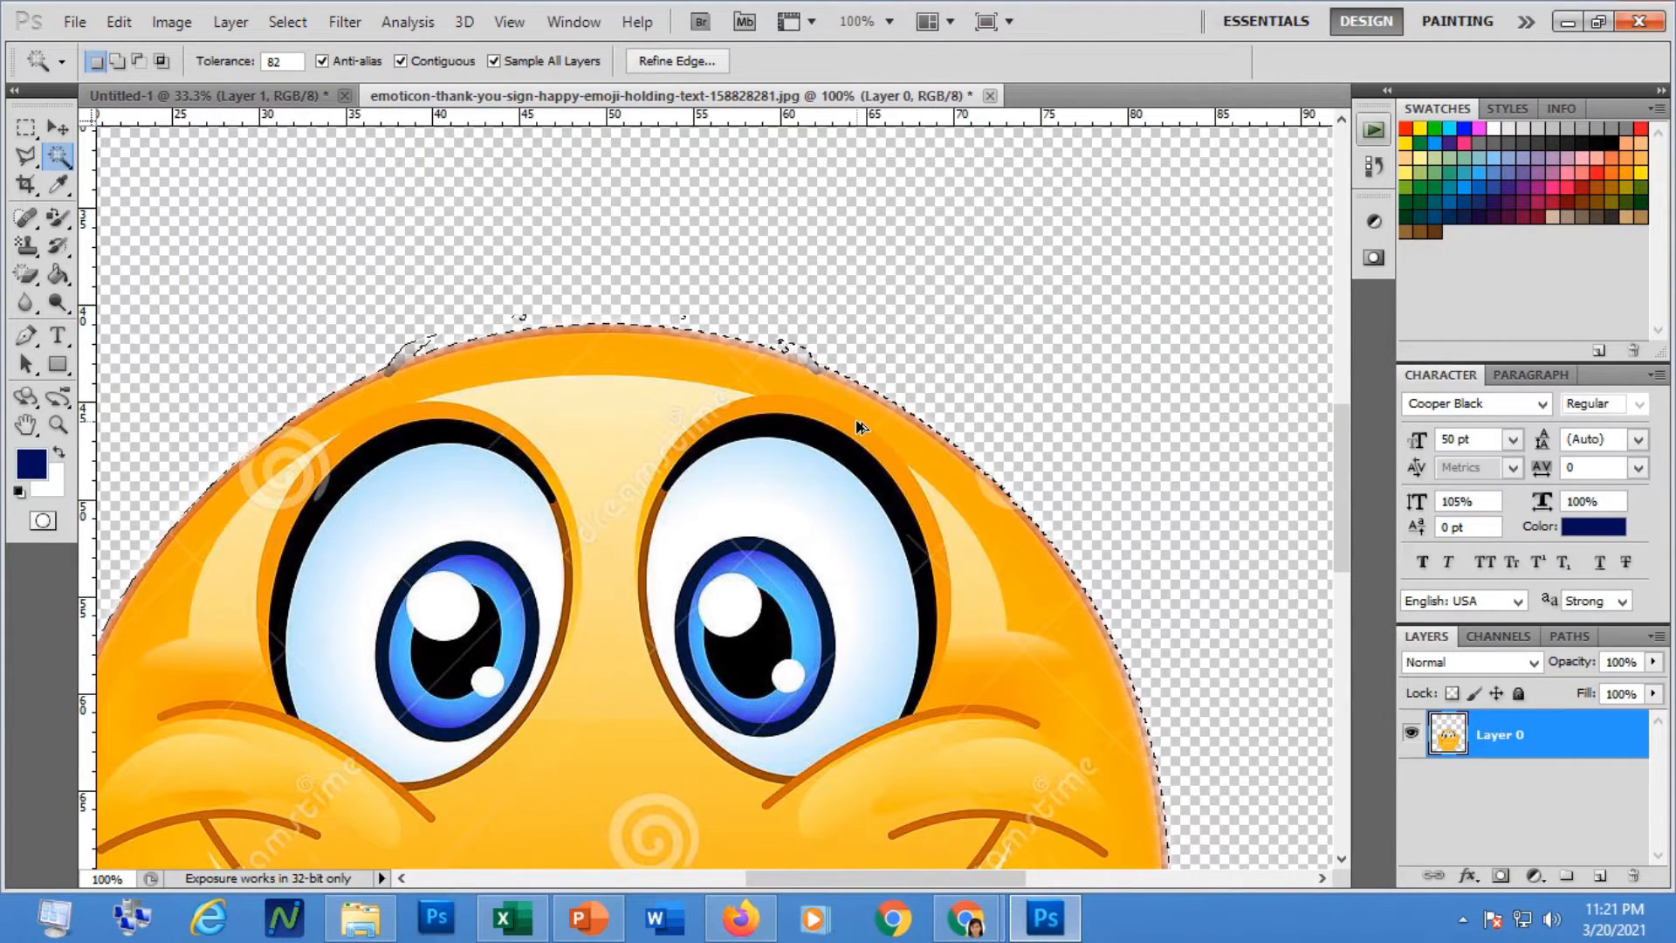
pyautogui.keyDown('shift'); pyautogui.click(817, 359); pyautogui.keyUp('shift')
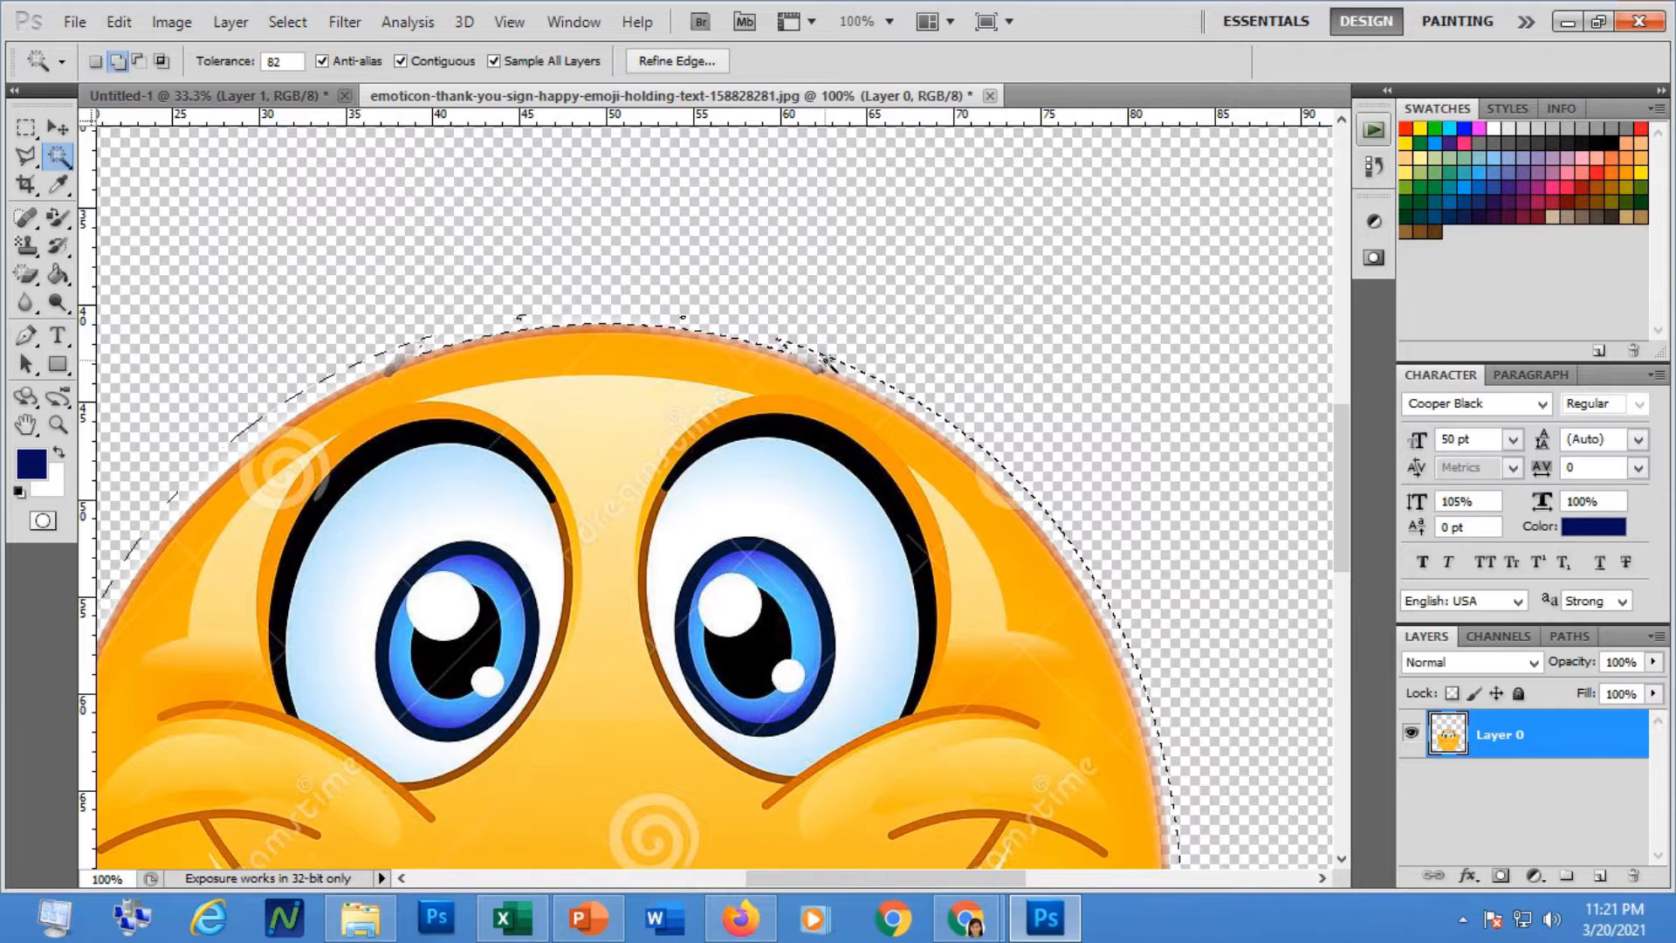
pyautogui.keyDown('shift'); pyautogui.click(828, 363); pyautogui.keyUp('shift')
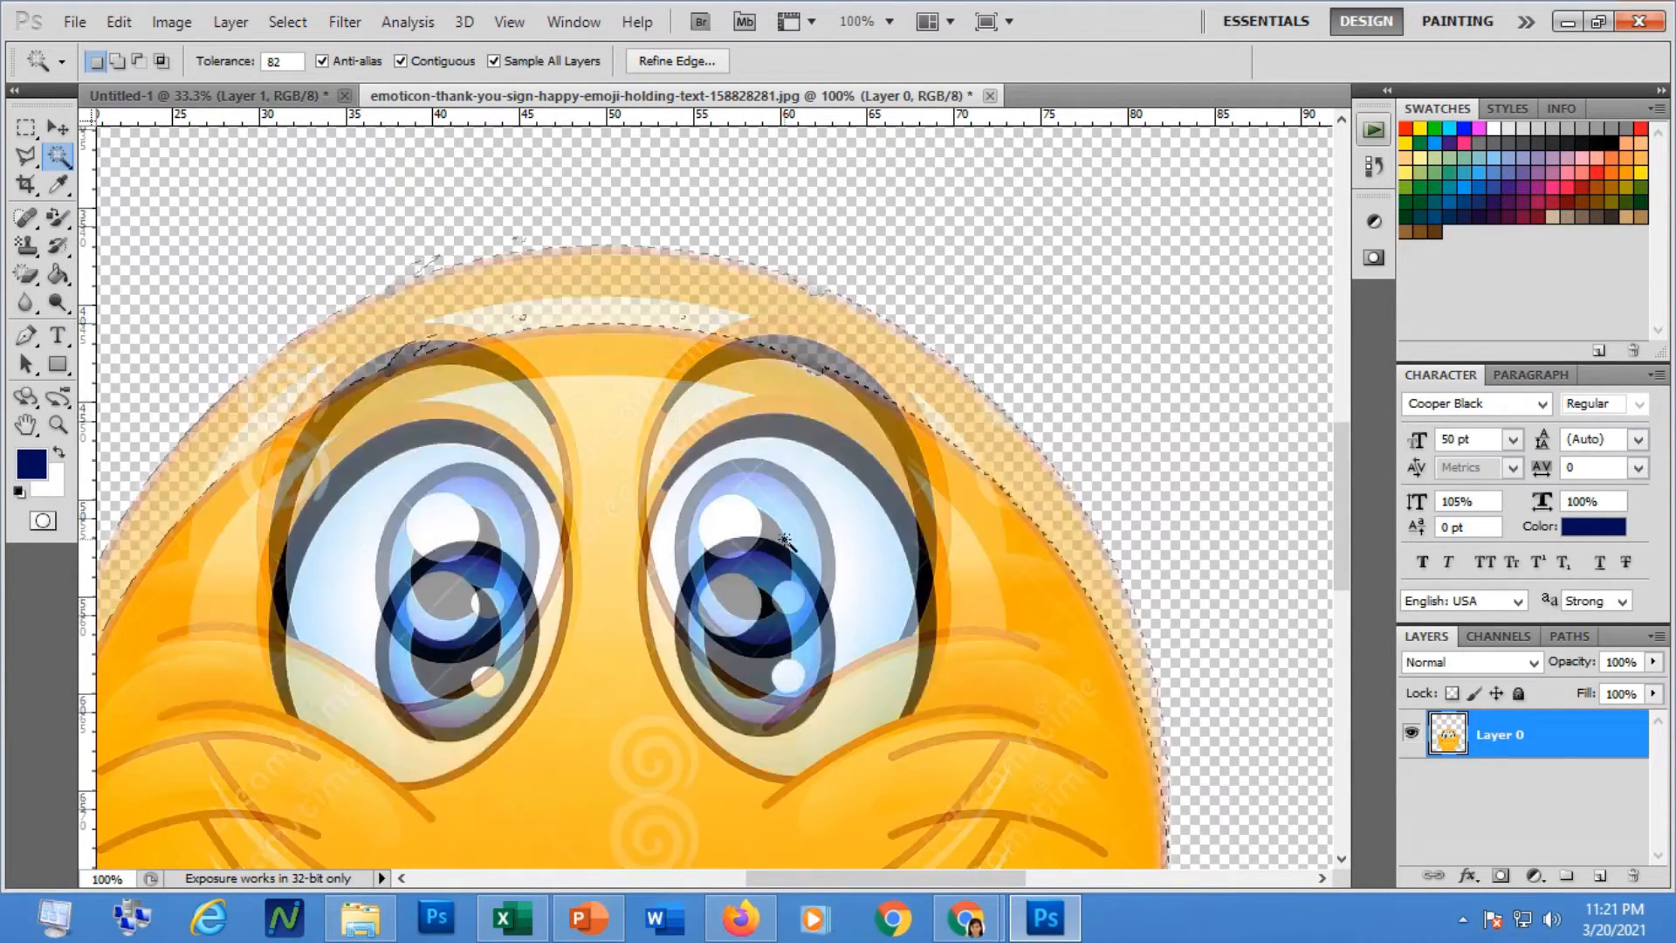
# Refine the selection around the leftover specks along the emoji's upper edge with the Quick Selection tool.
pyautogui.scroll(-10, 785, 541)
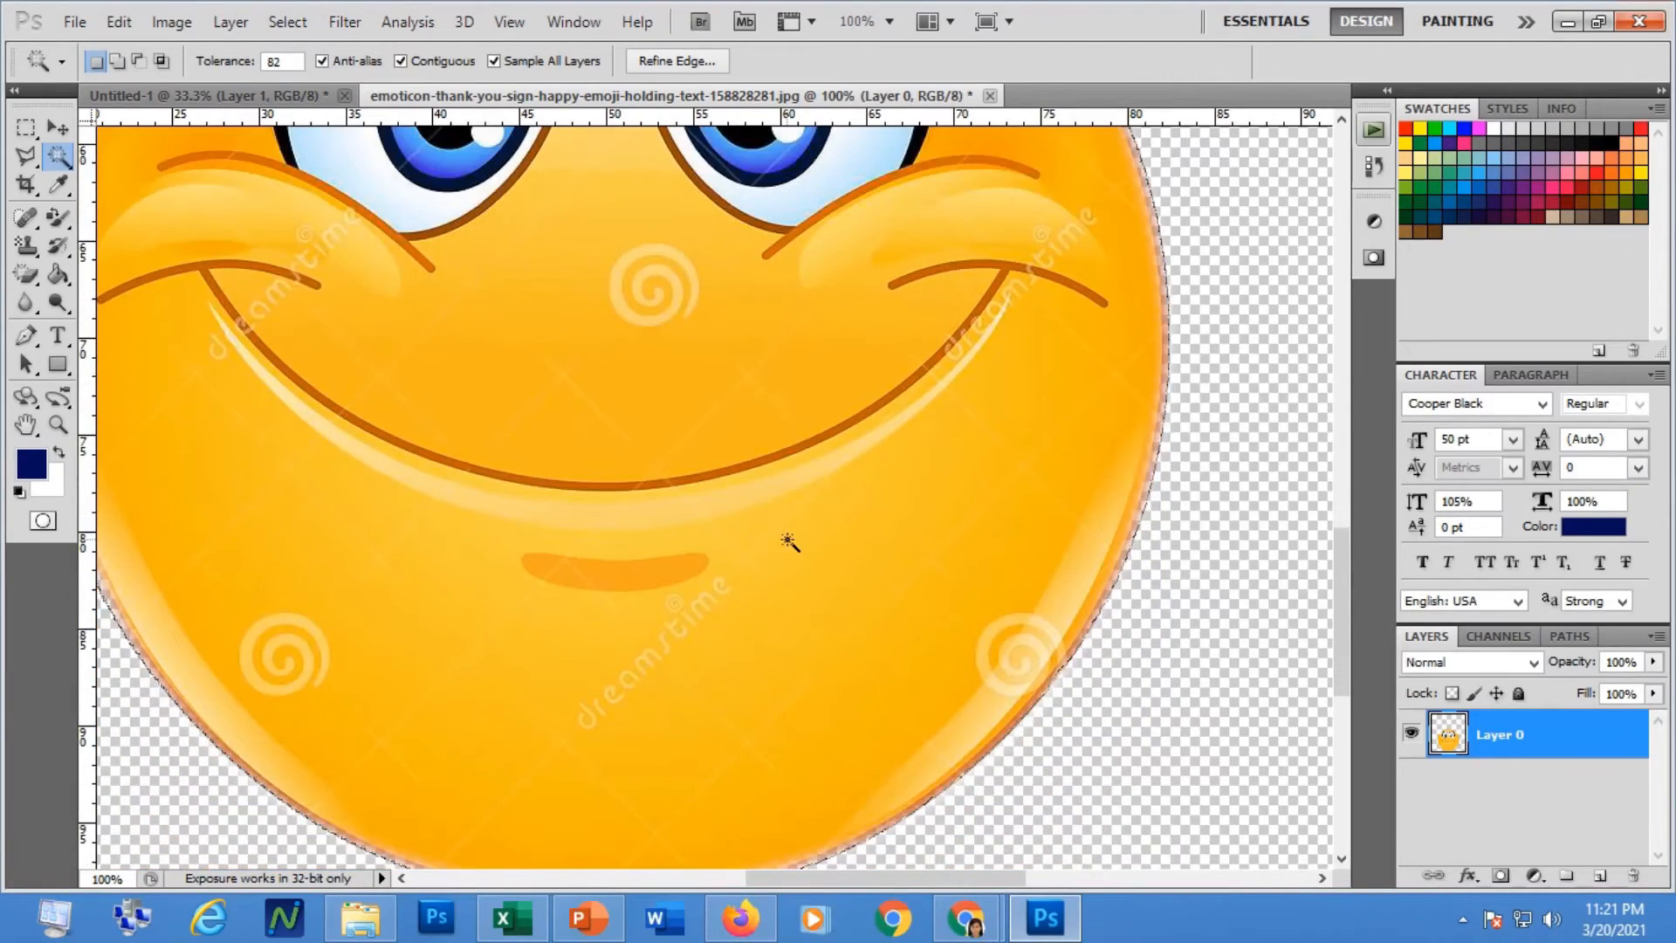
pyautogui.scroll(5, 790, 542)
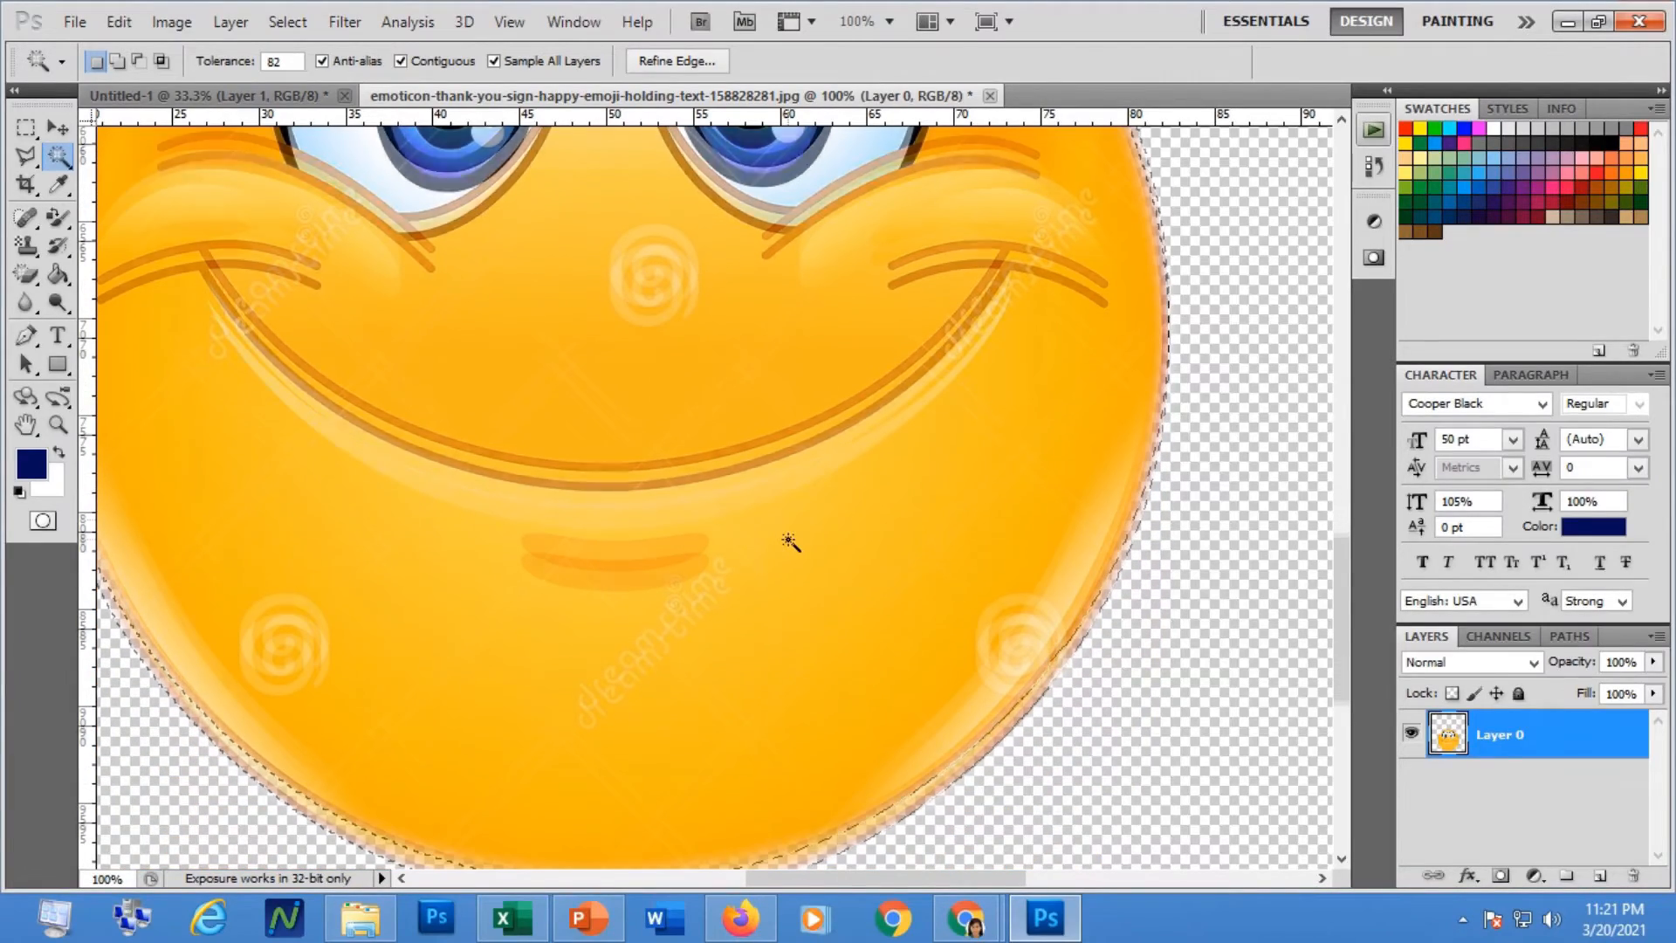
pyautogui.scroll(3, 788, 539)
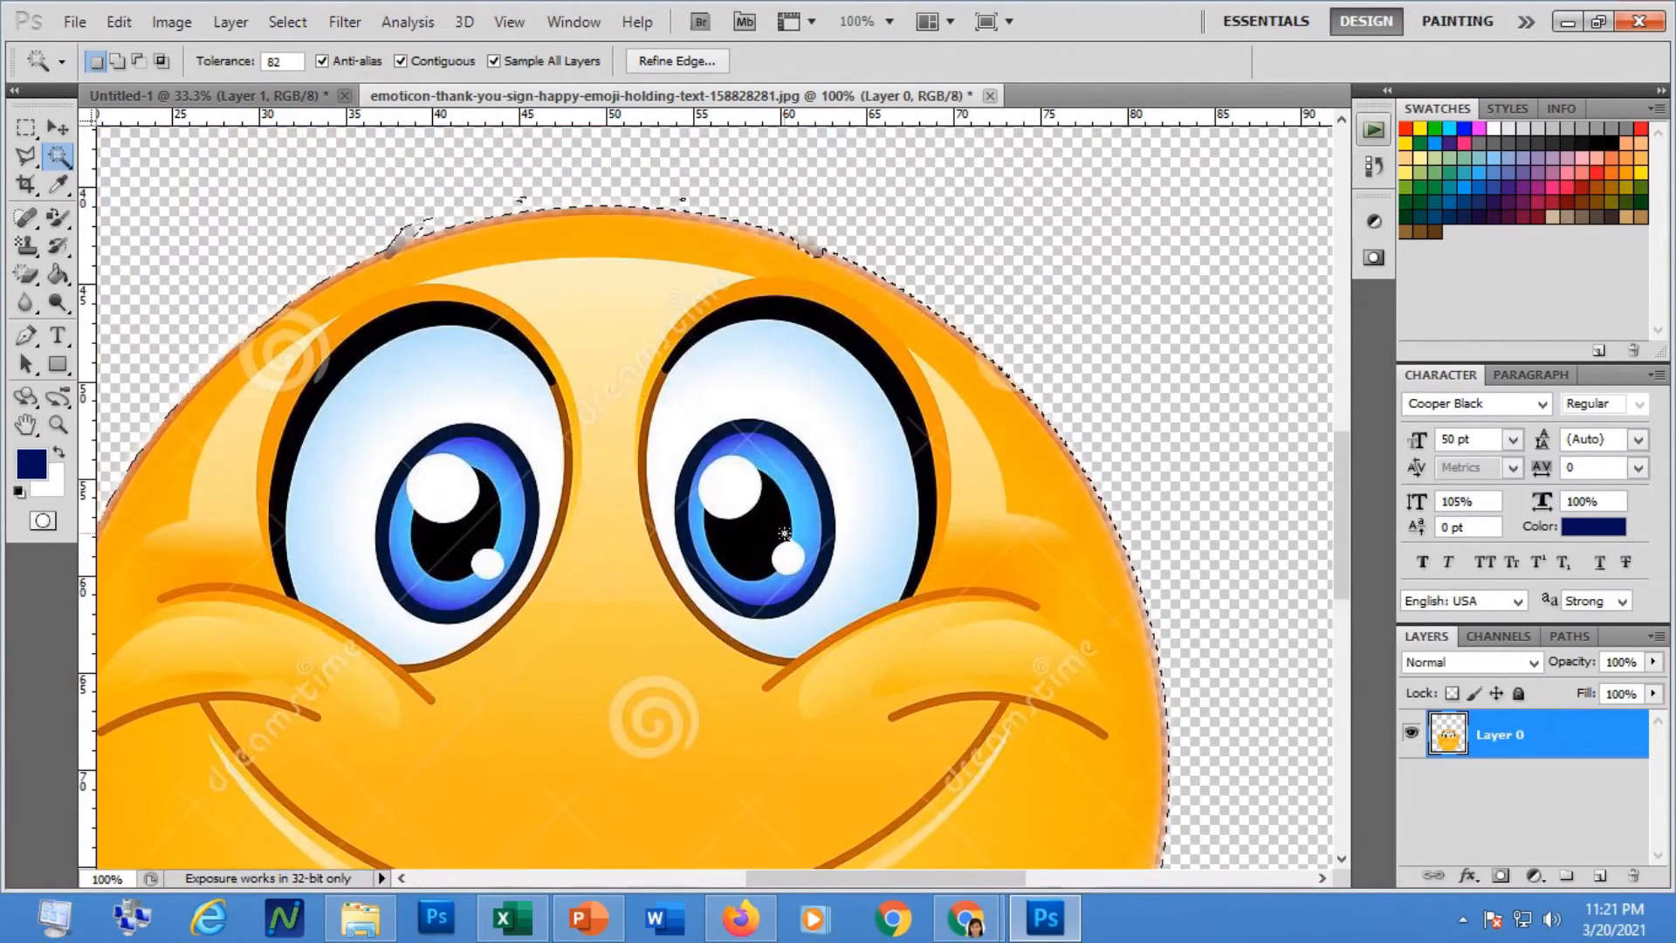
pyautogui.rightClick(54, 159)
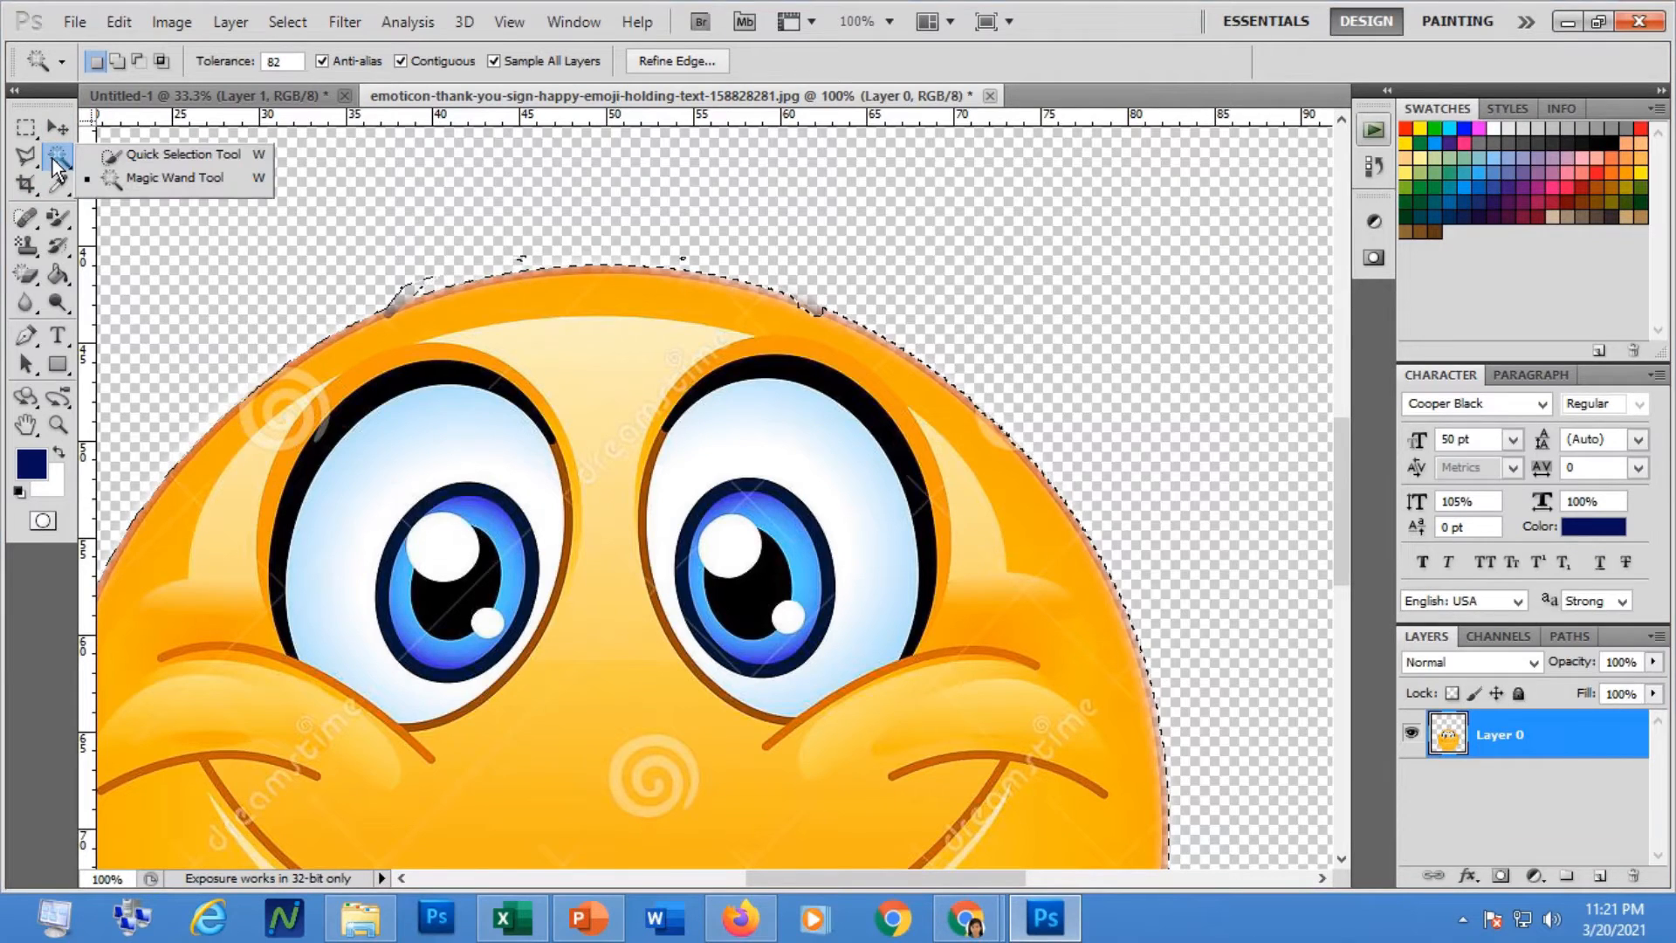
pyautogui.click(159, 159)
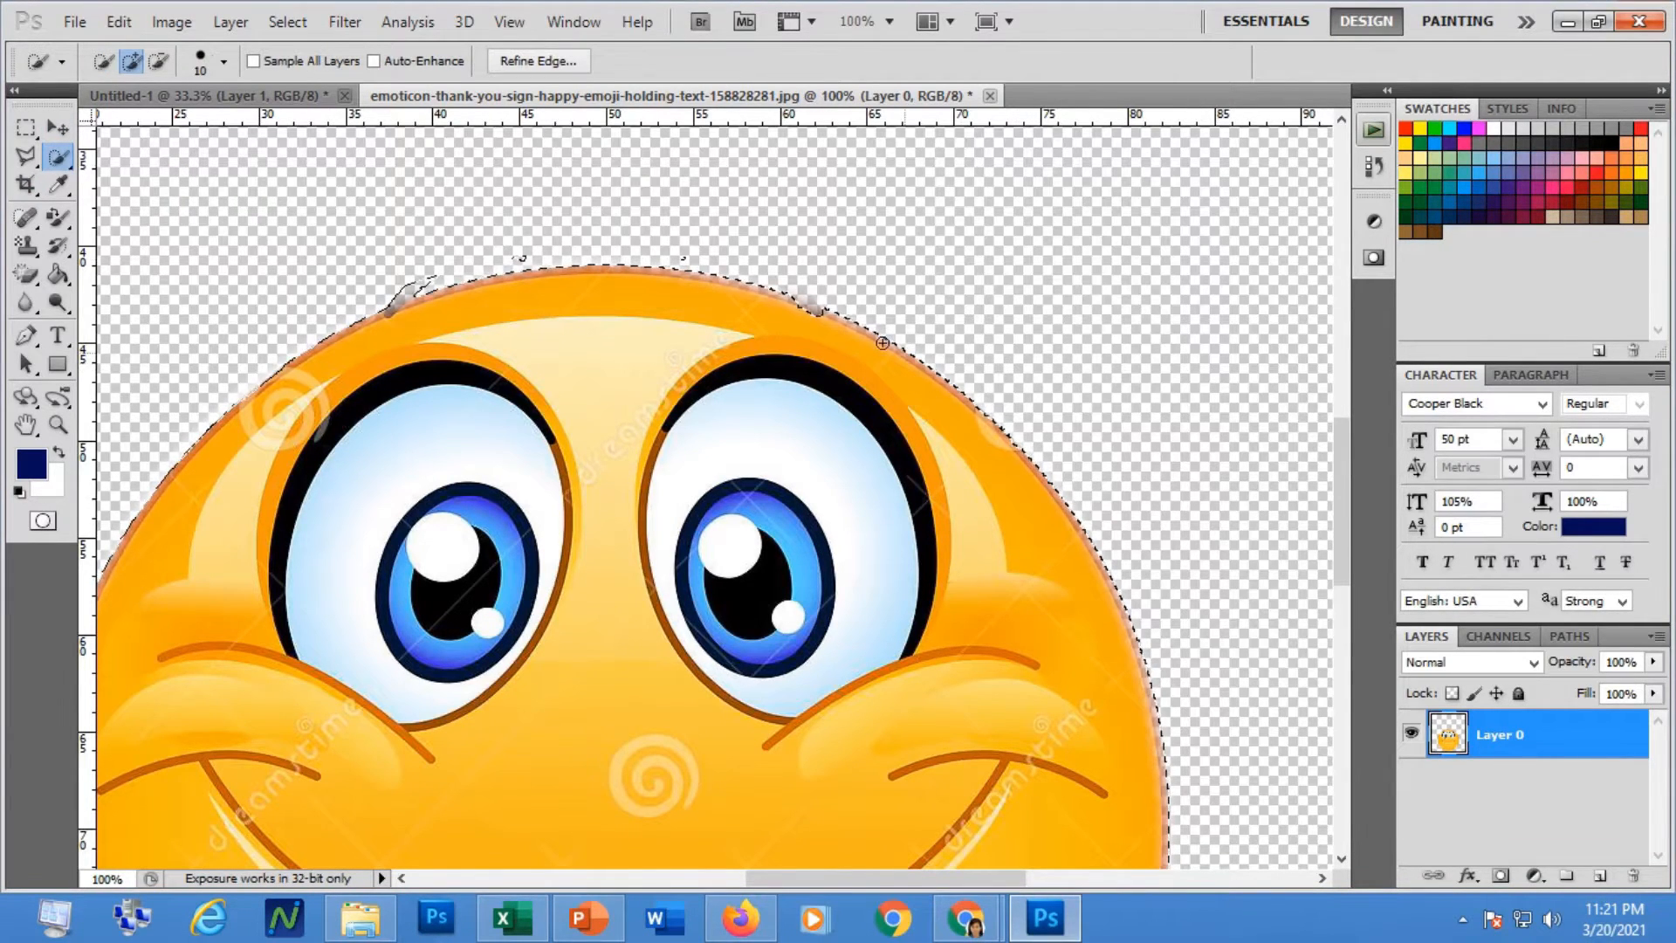
pyautogui.keyDown('alt'); pyautogui.click(813, 310); pyautogui.keyUp('alt')
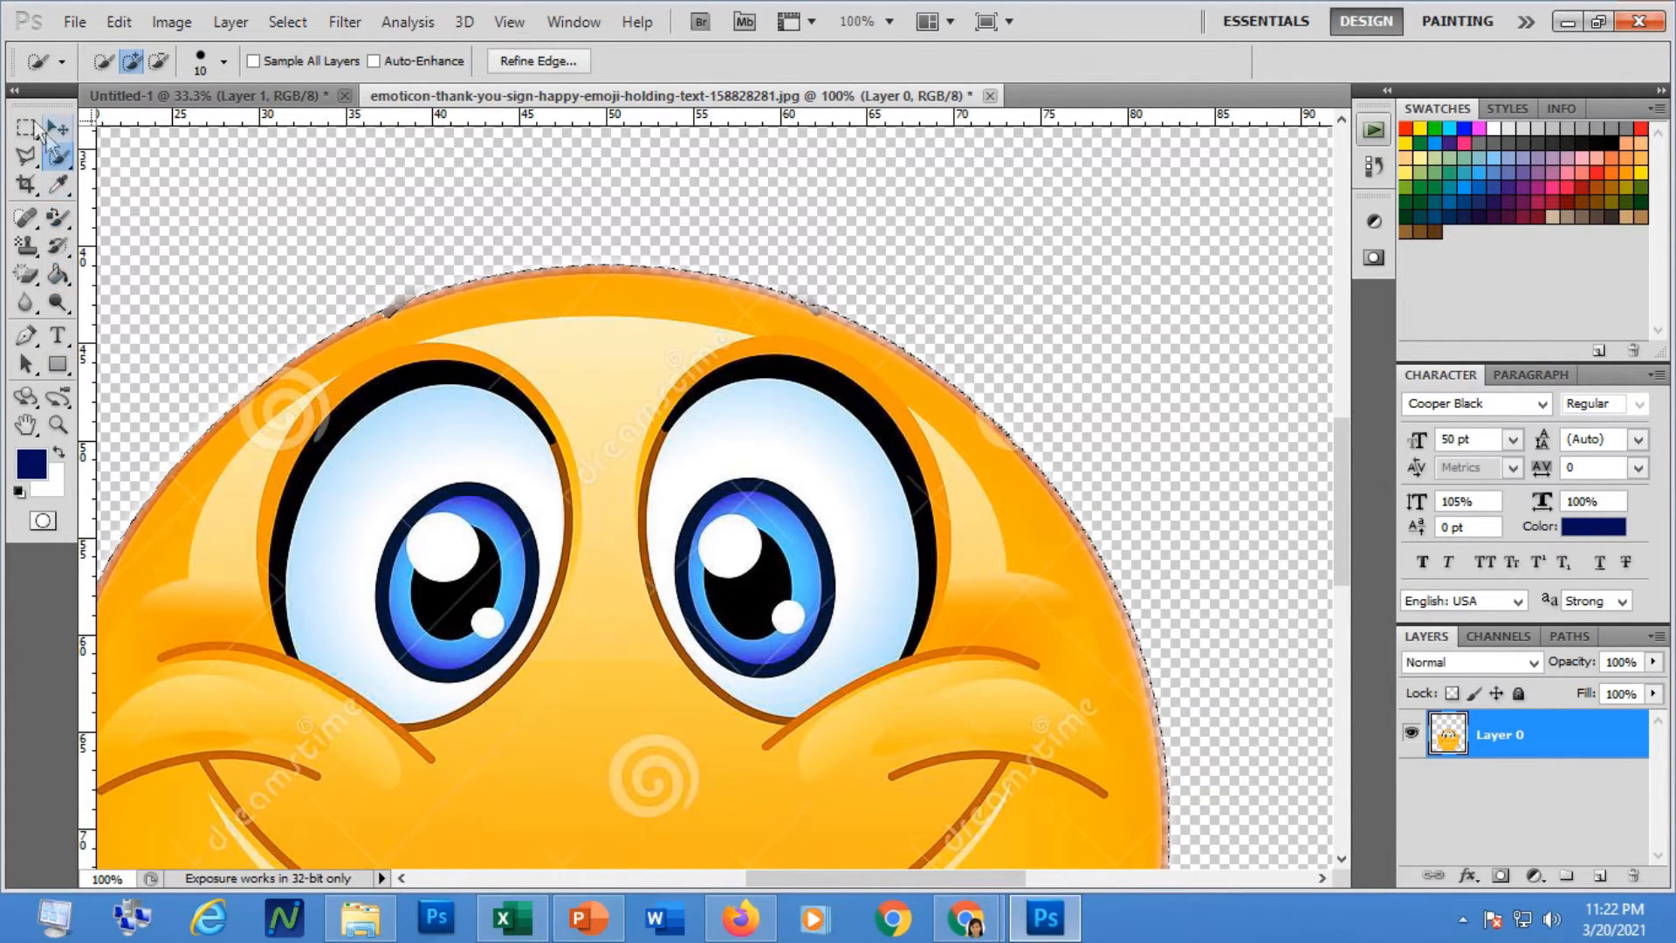
# Fill the selected transparent background around the emoji with the navy foreground colour.
pyautogui.click(58, 427)
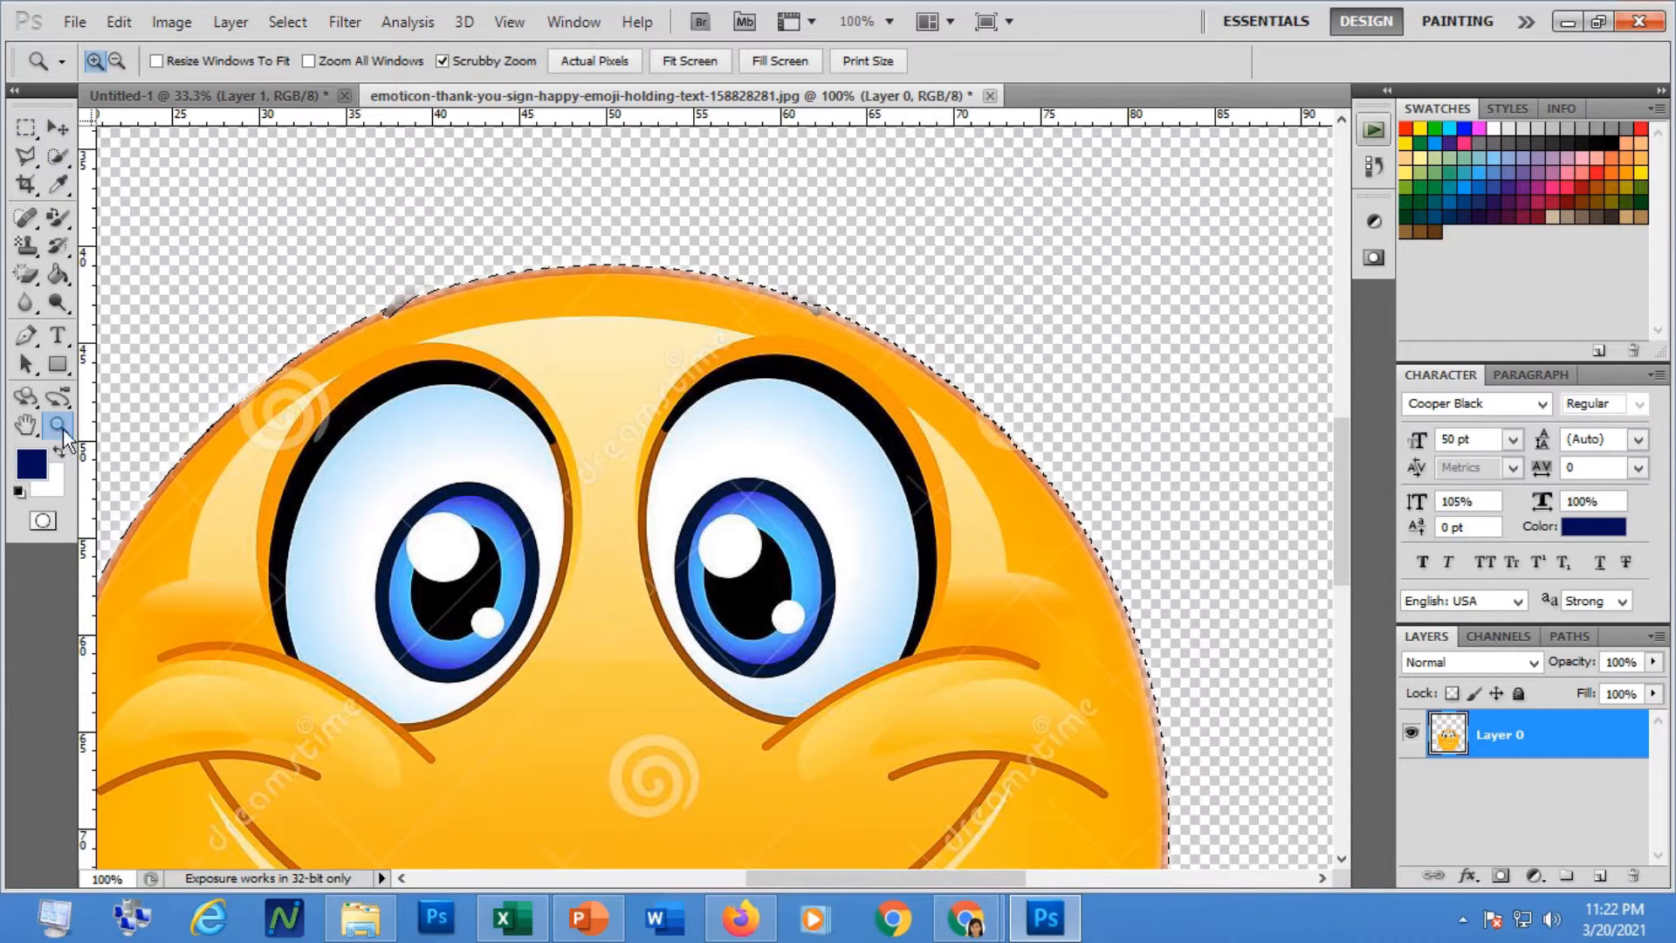
pyautogui.rightClick(301, 230)
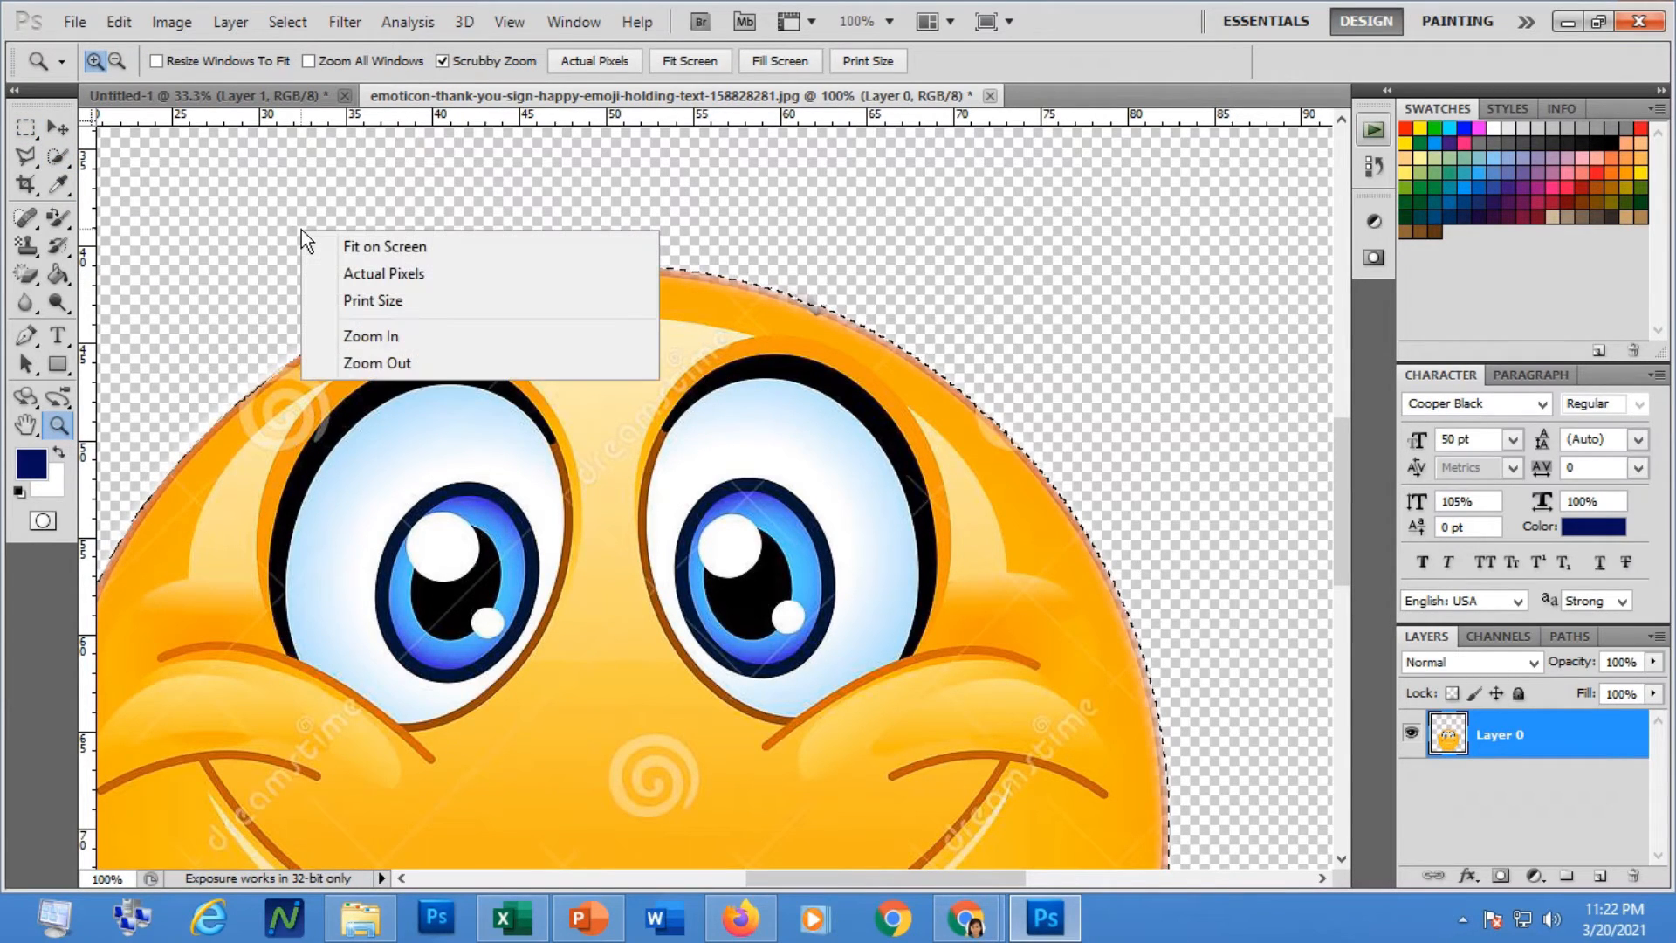
pyautogui.click(384, 365)
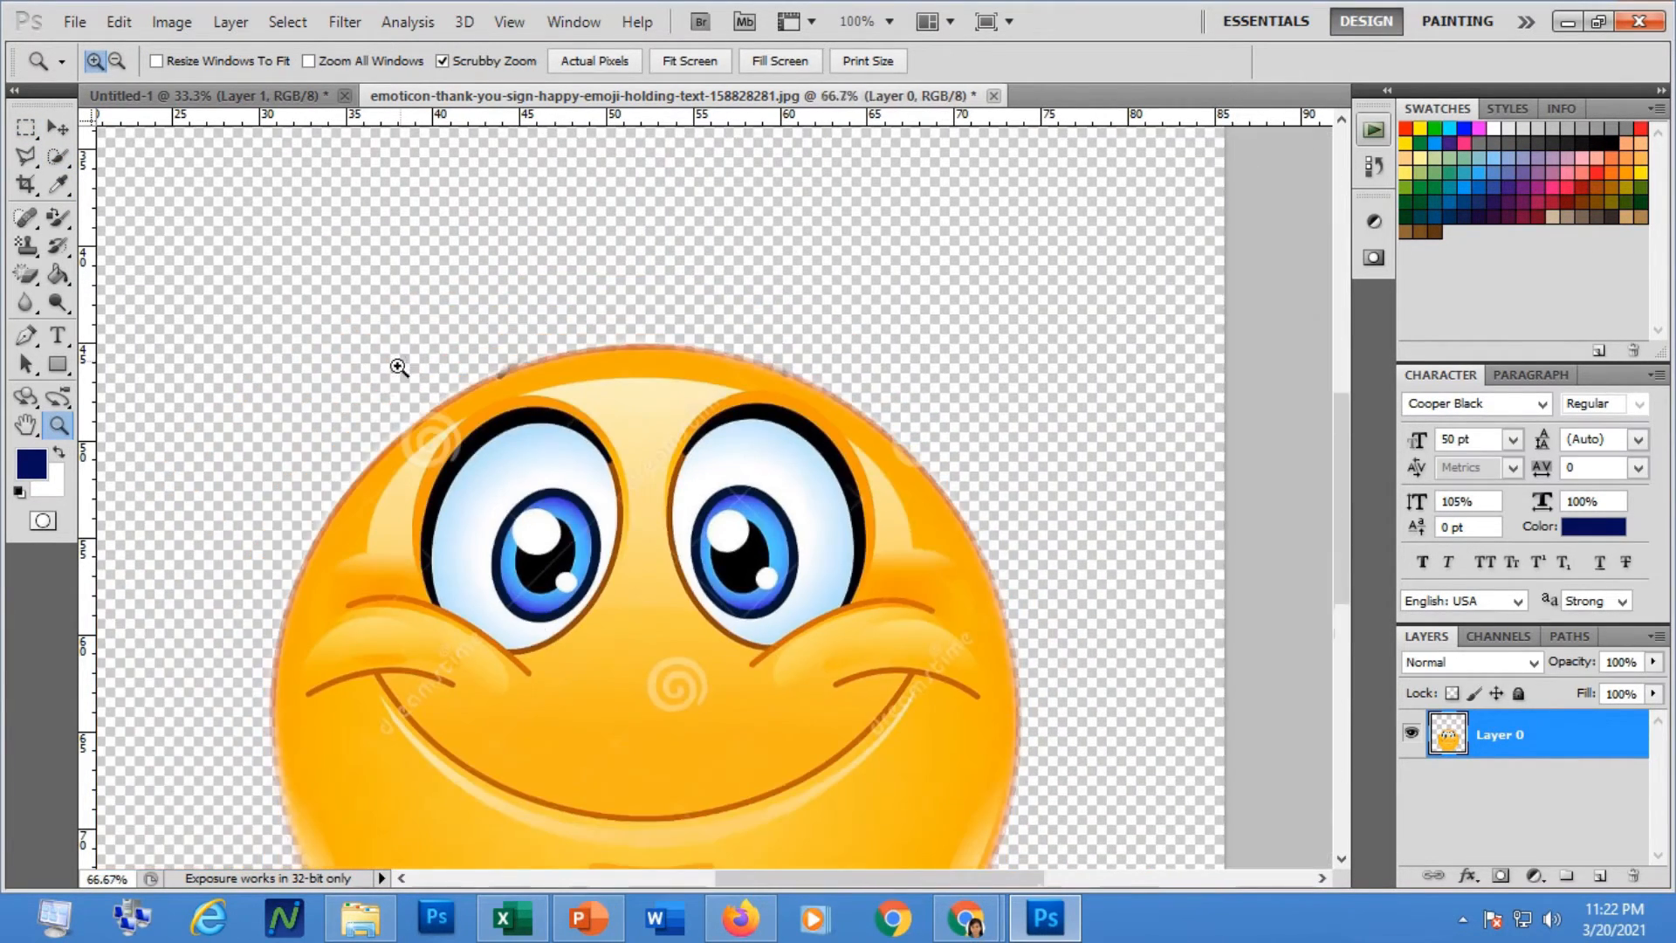
pyautogui.rightClick(370, 263)
pyautogui.click(453, 277)
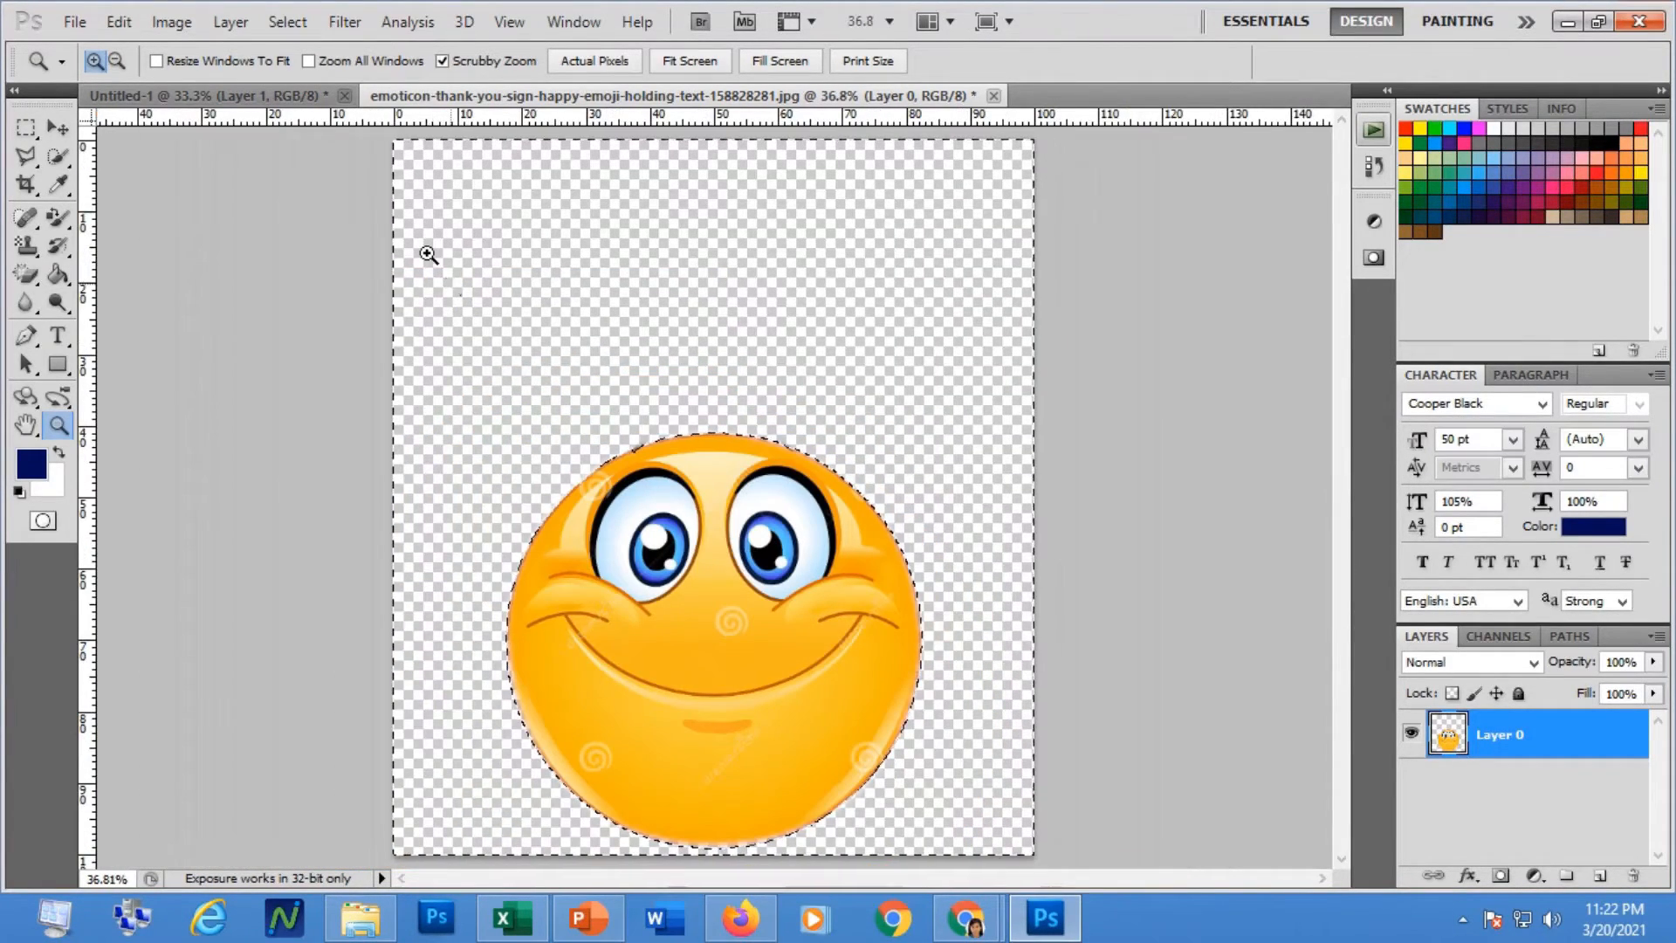
pyautogui.click(59, 276)
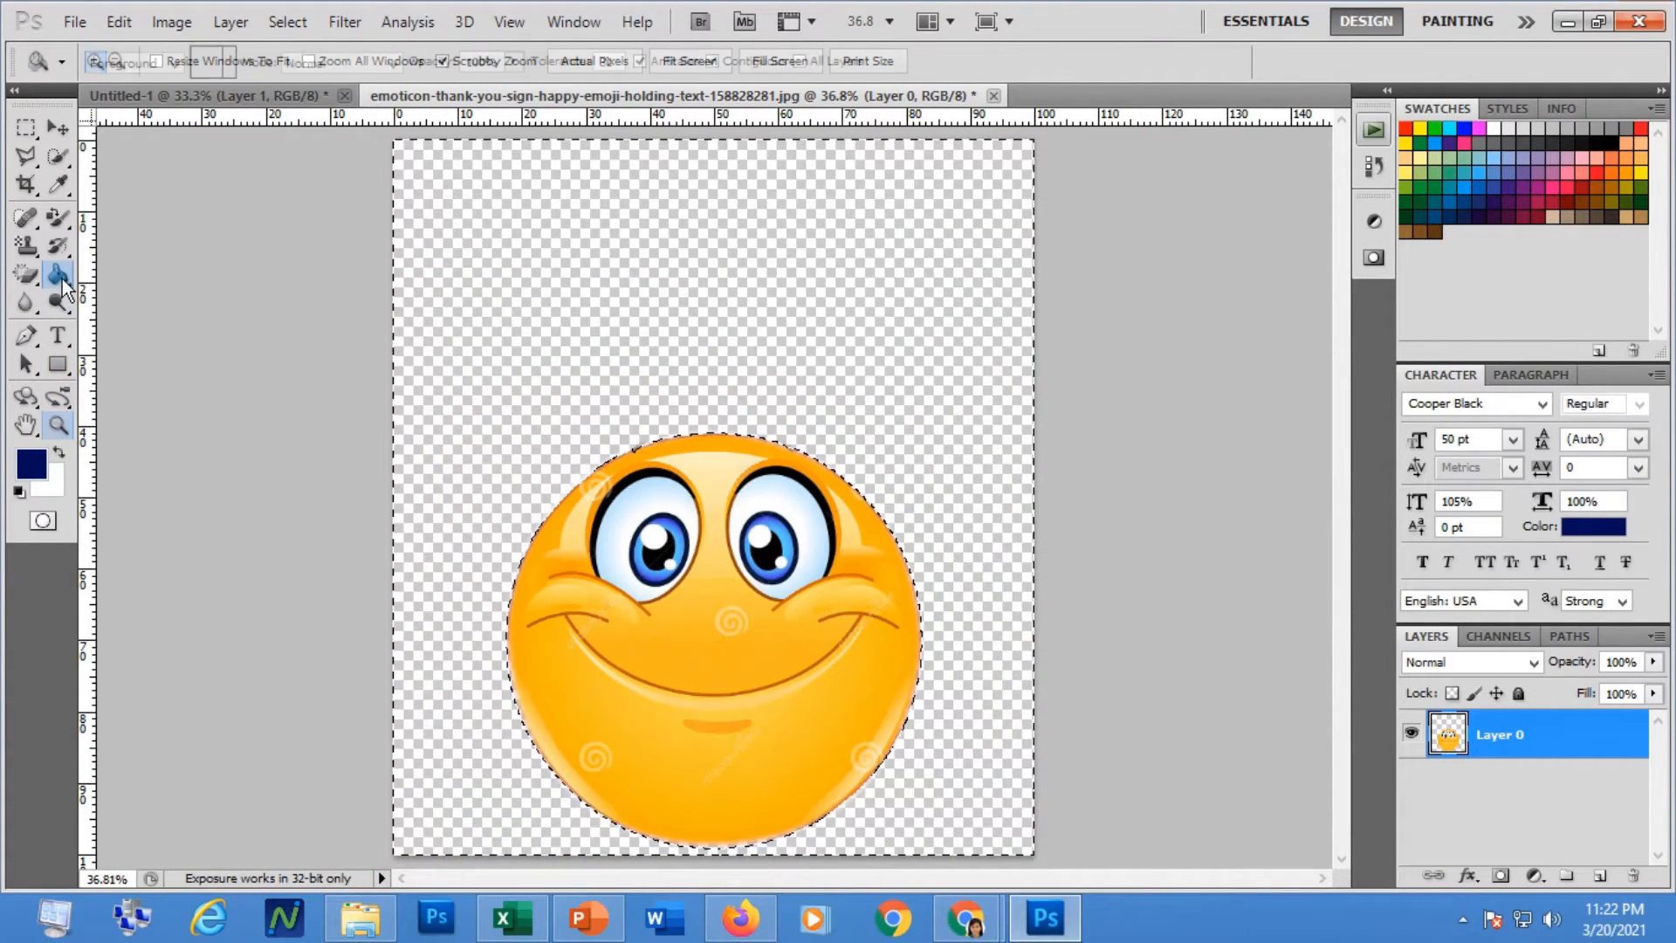
pyautogui.click(744, 299)
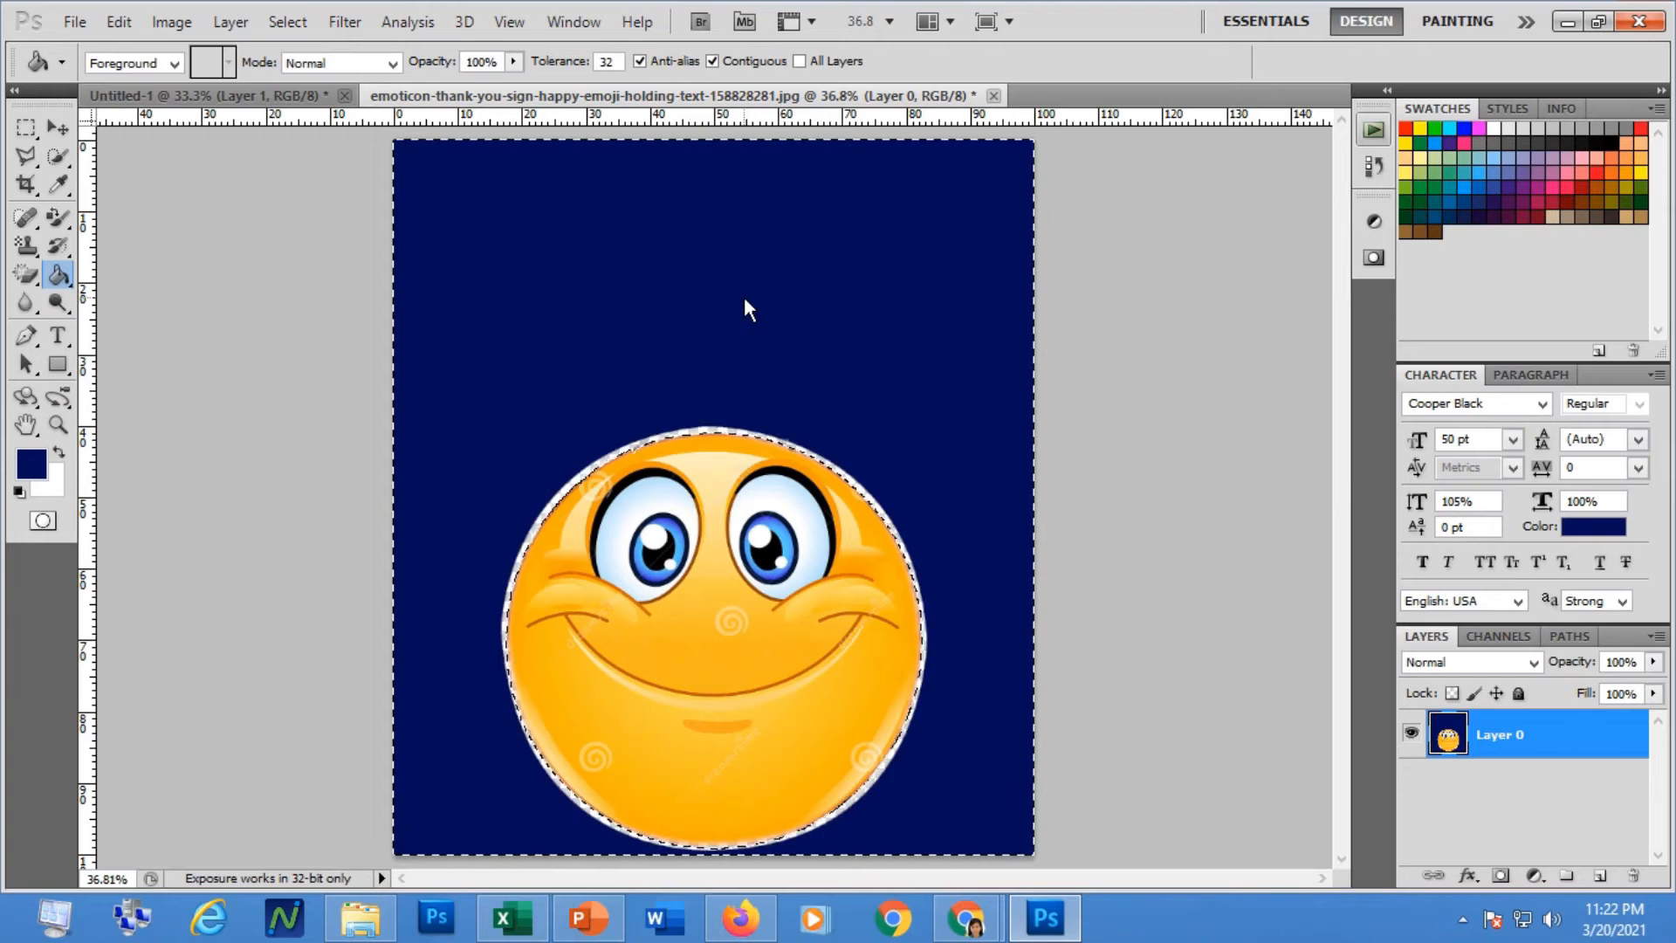
# Fill the remaining pale fringe and specks around the emoji's edge with navy, and remove the selection.
pyautogui.click(686, 426)
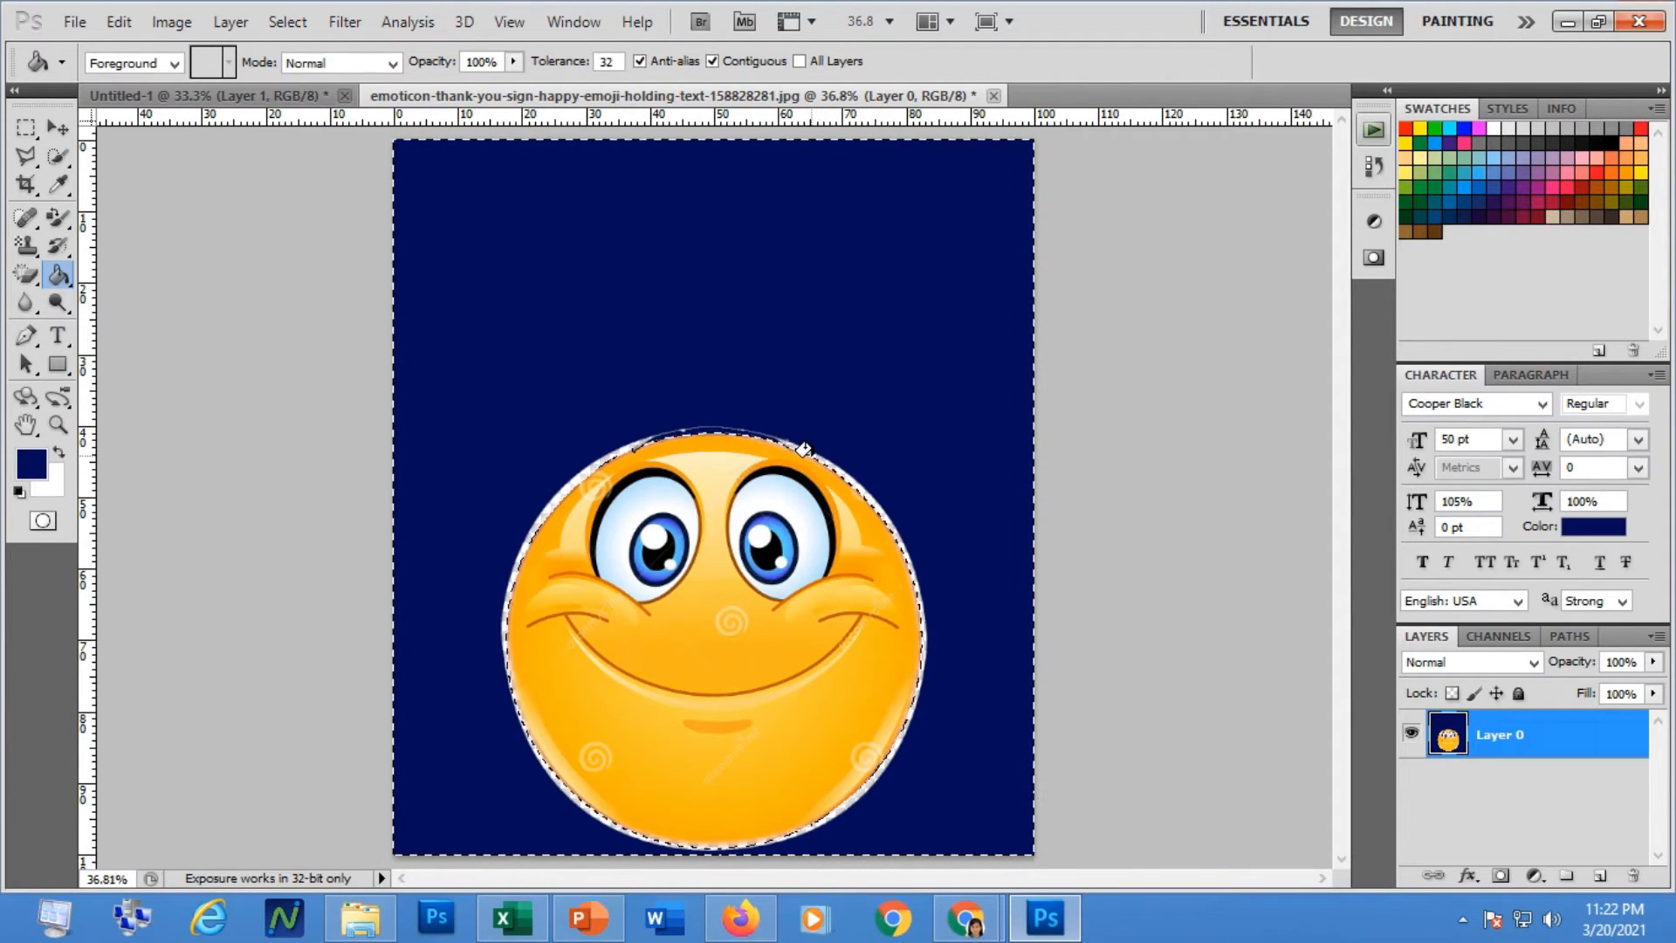
pyautogui.click(773, 435)
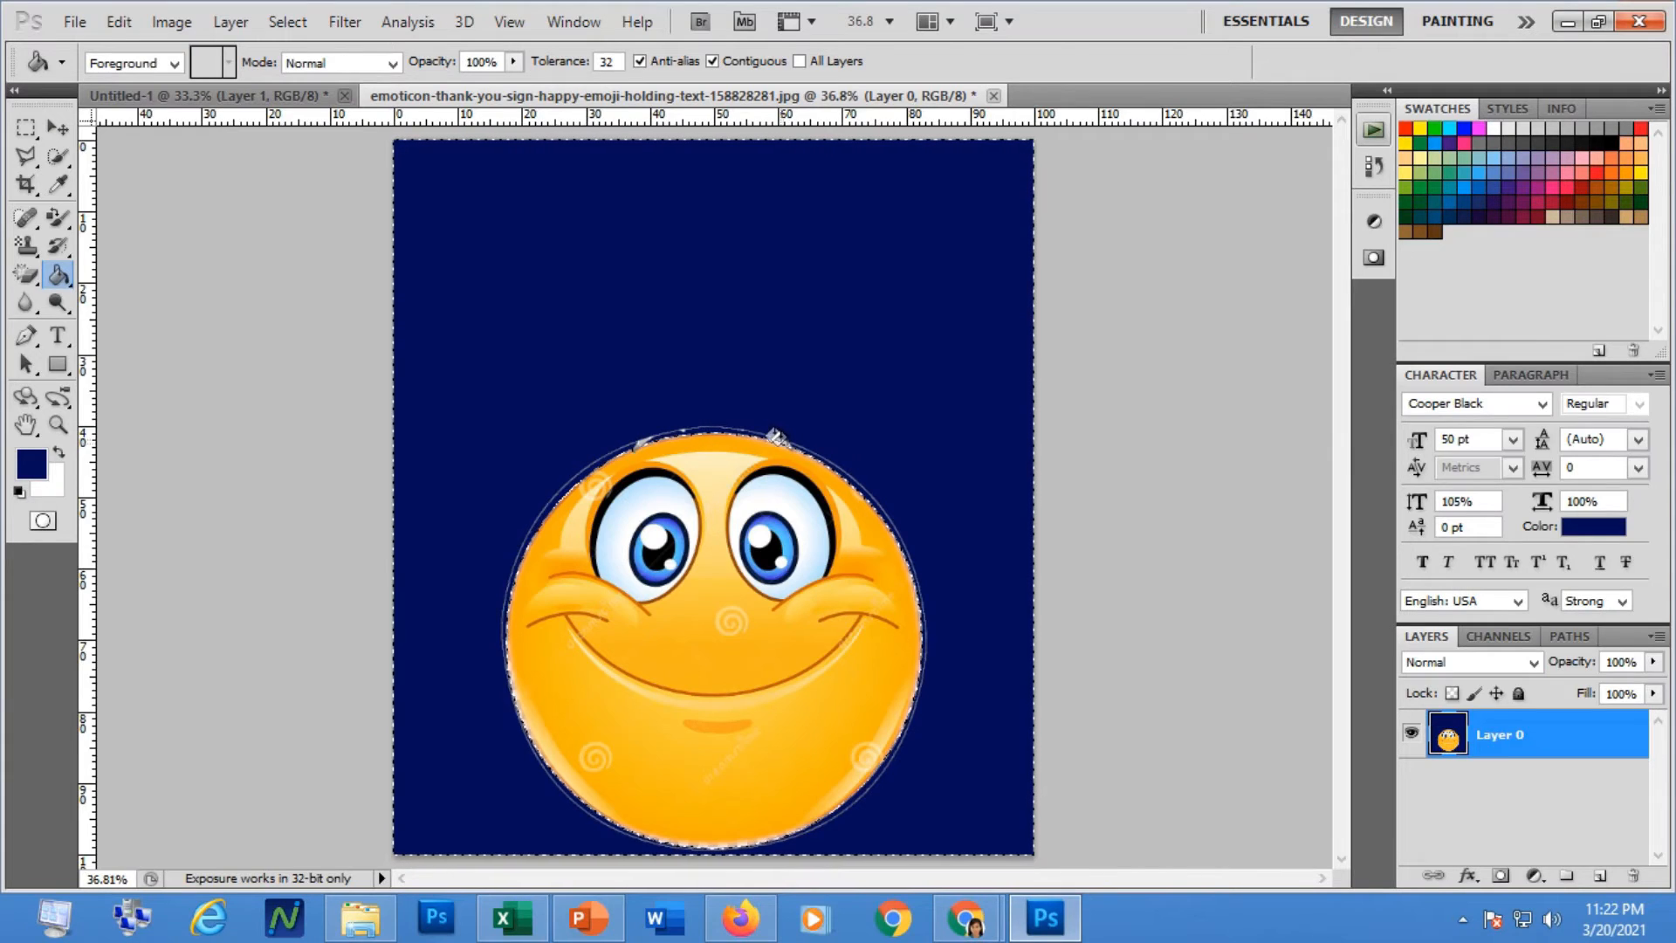
pyautogui.click(641, 433)
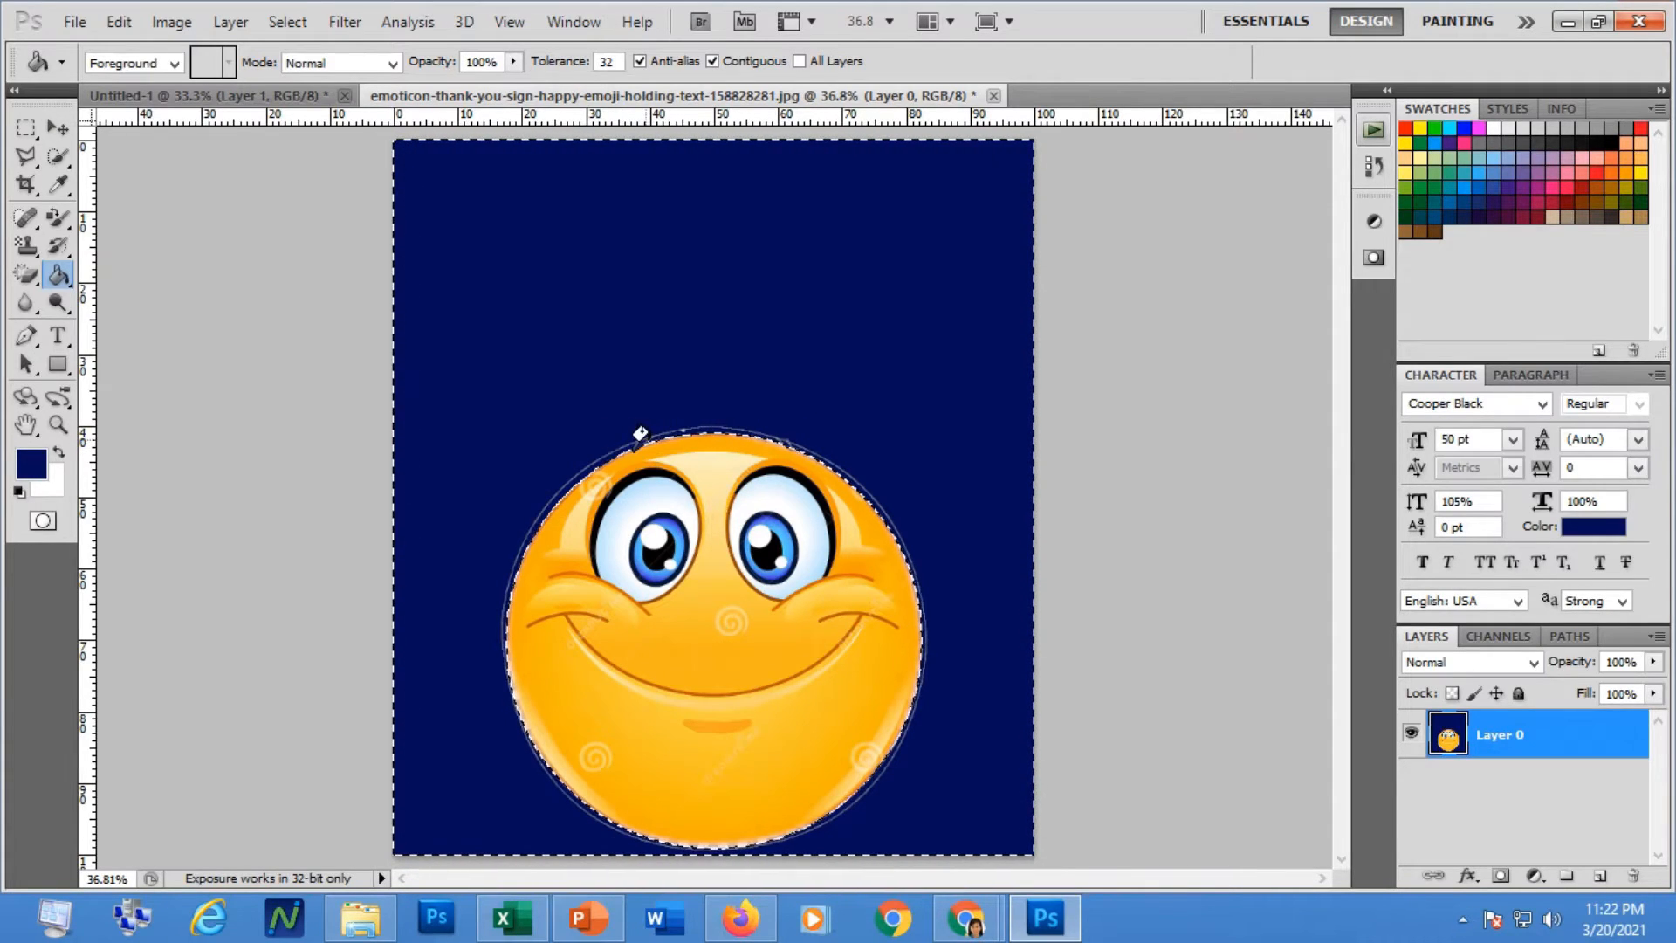
pyautogui.click(637, 434)
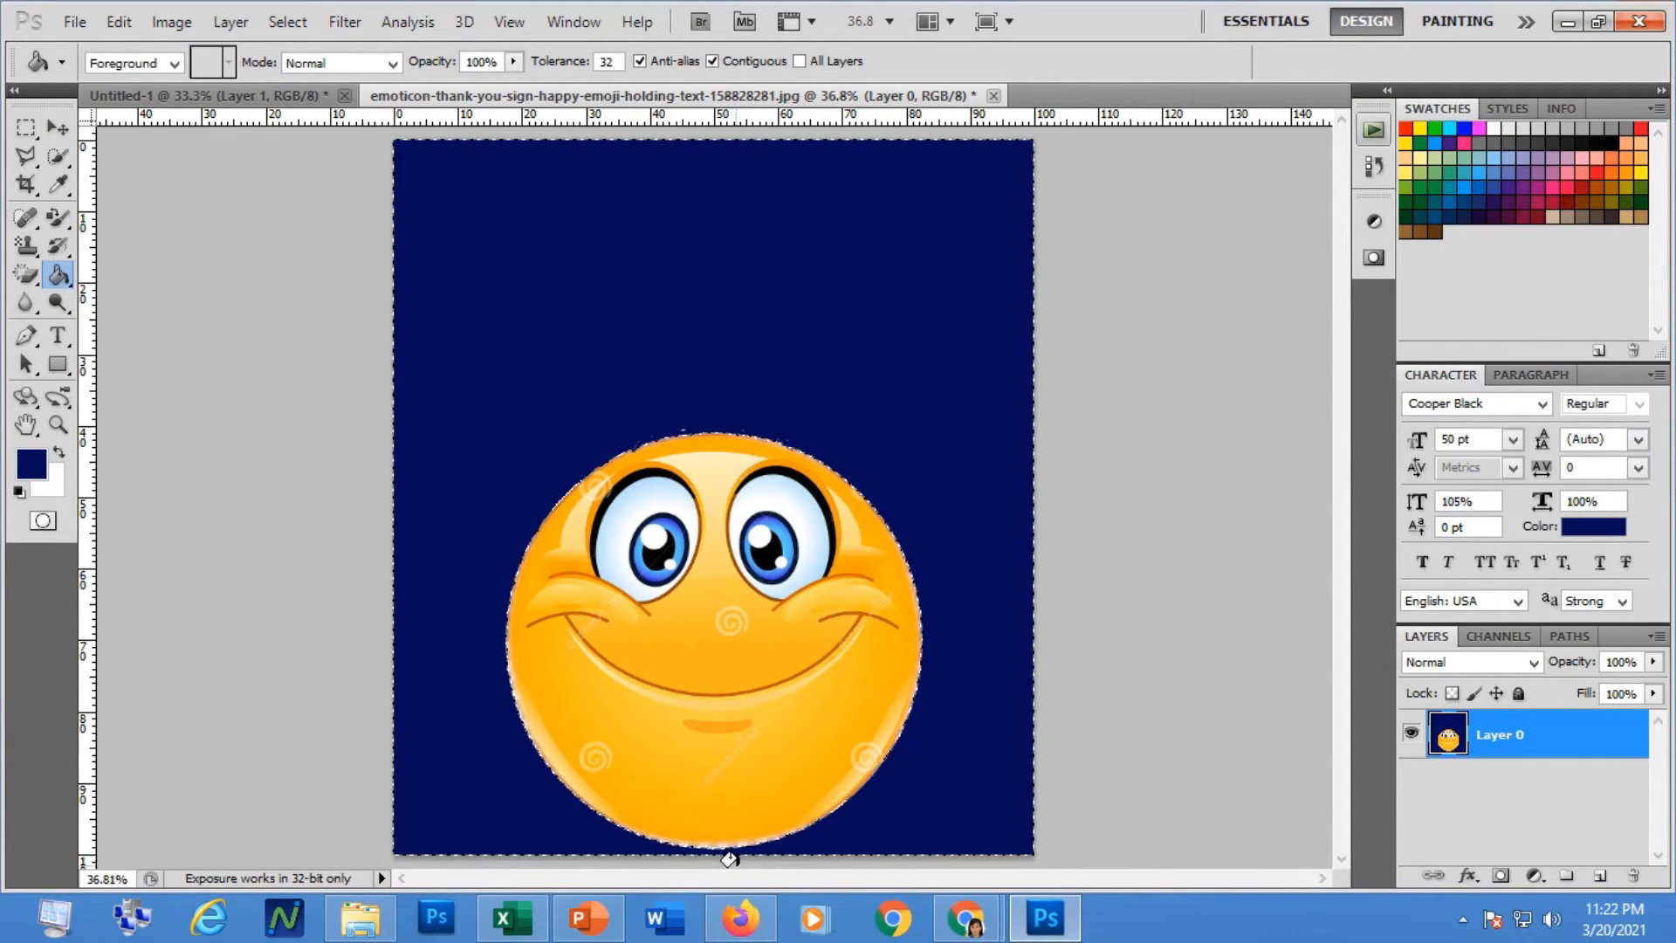
pyautogui.click(554, 815)
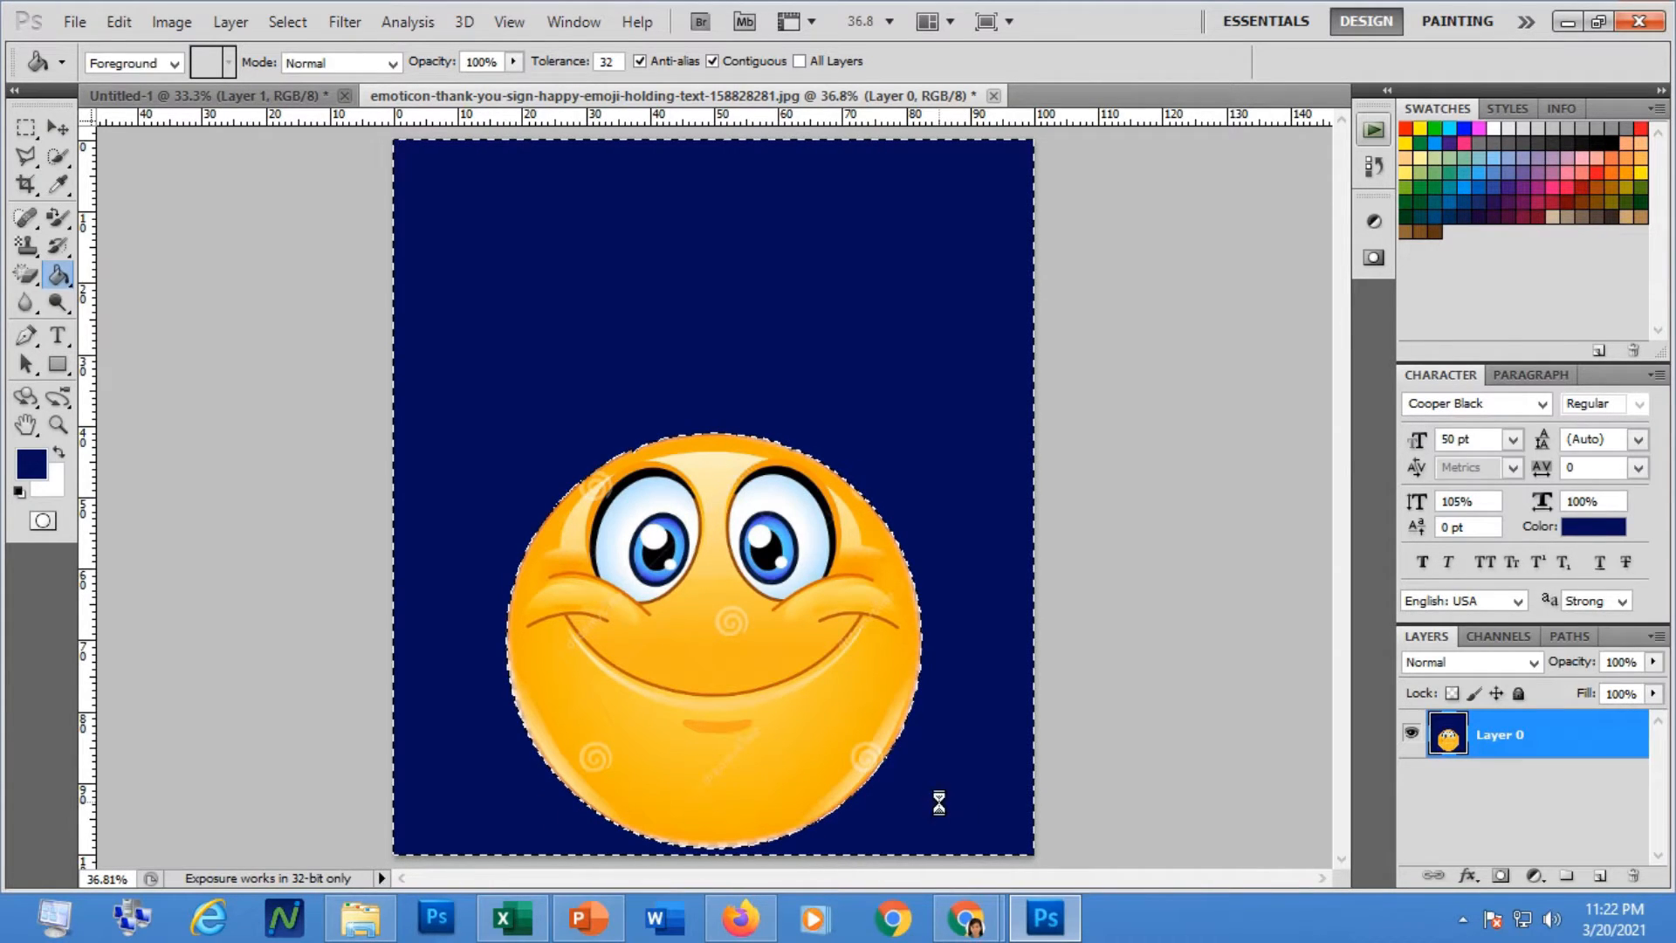
pyautogui.click(25, 127)
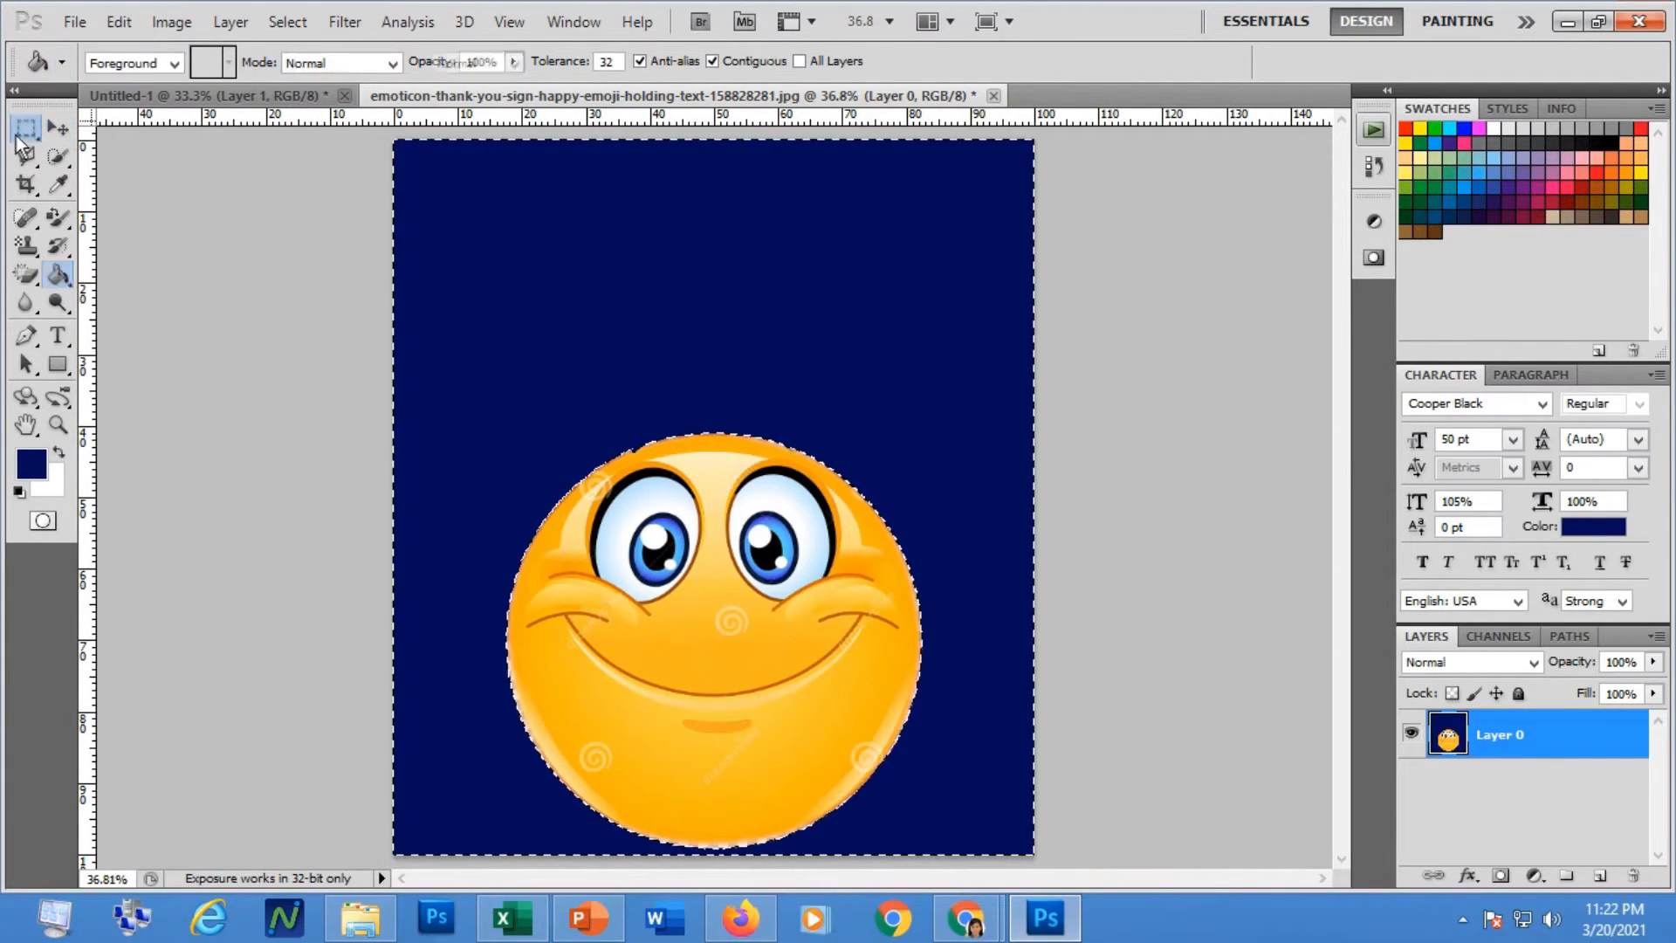
pyautogui.click(293, 446)
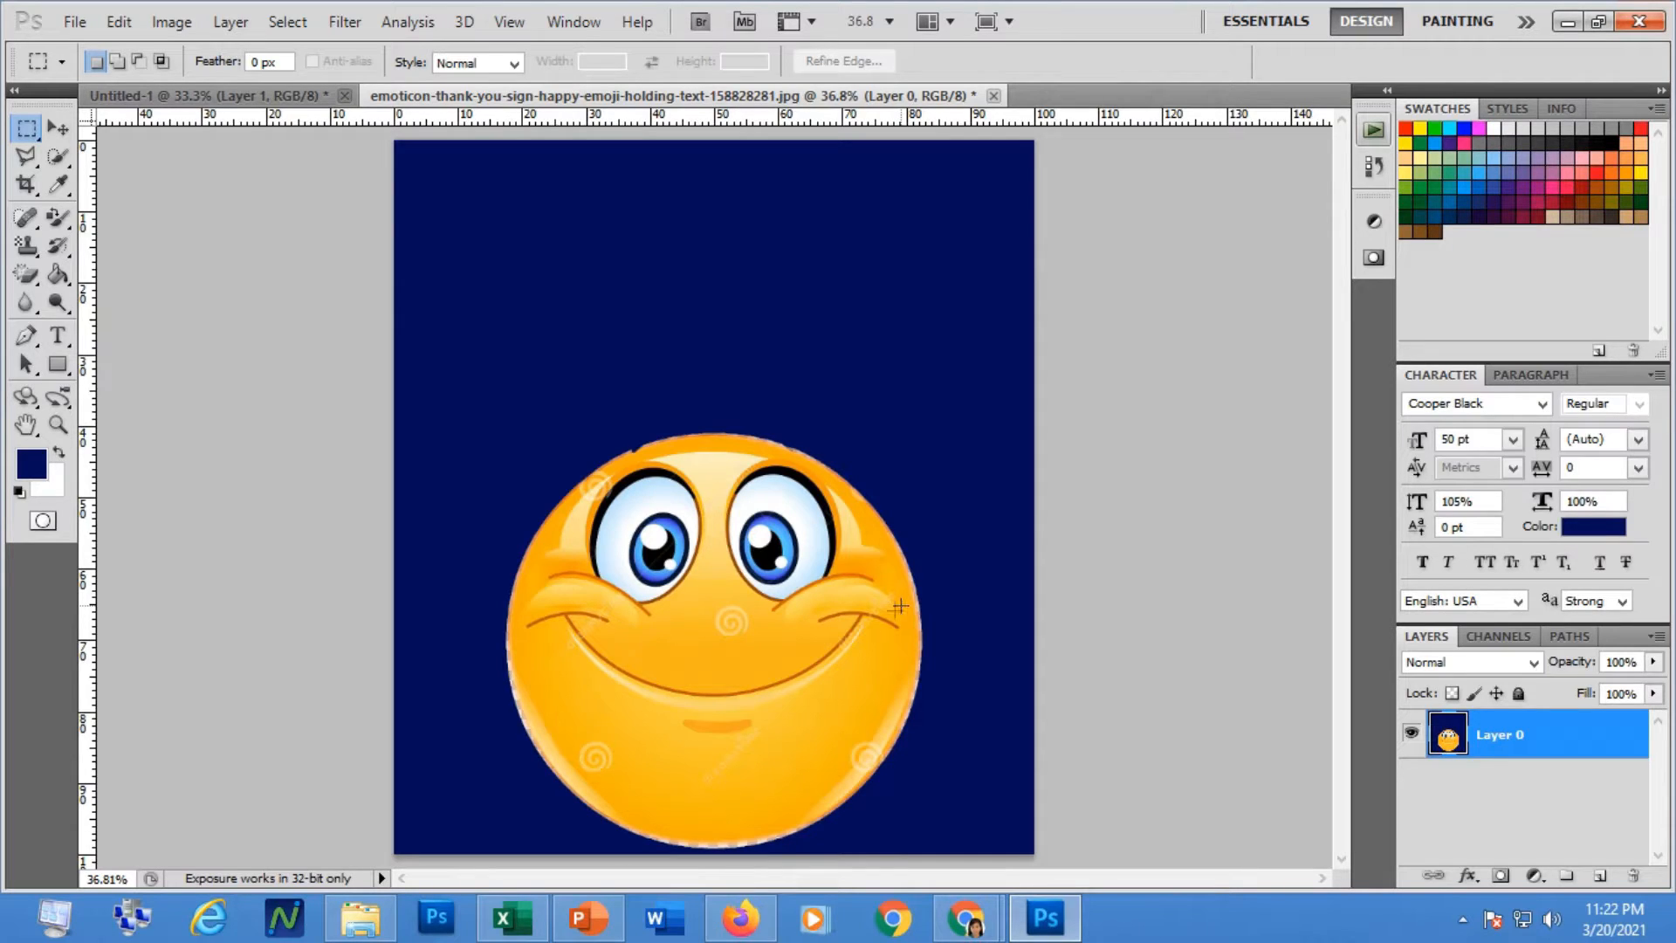
# Close the edited emoji image without saving and reopen the original emoticon-thank-you-sign-happy-emoji-holding-text-158828281.jpg.
pyautogui.click(993, 95)
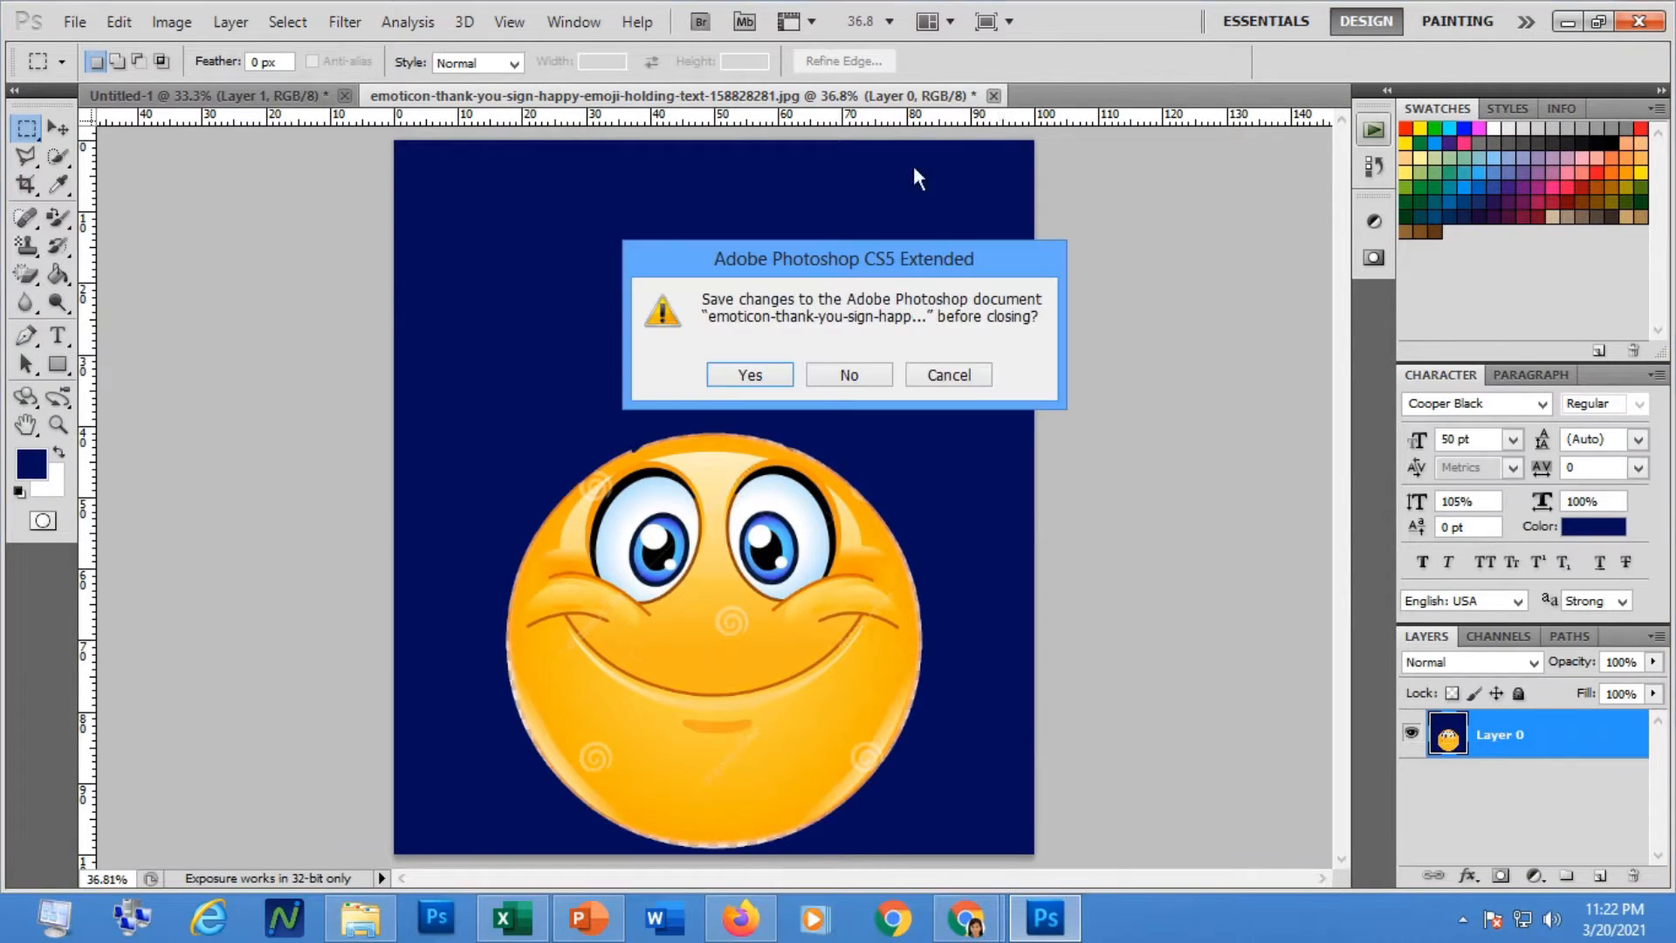
pyautogui.click(845, 377)
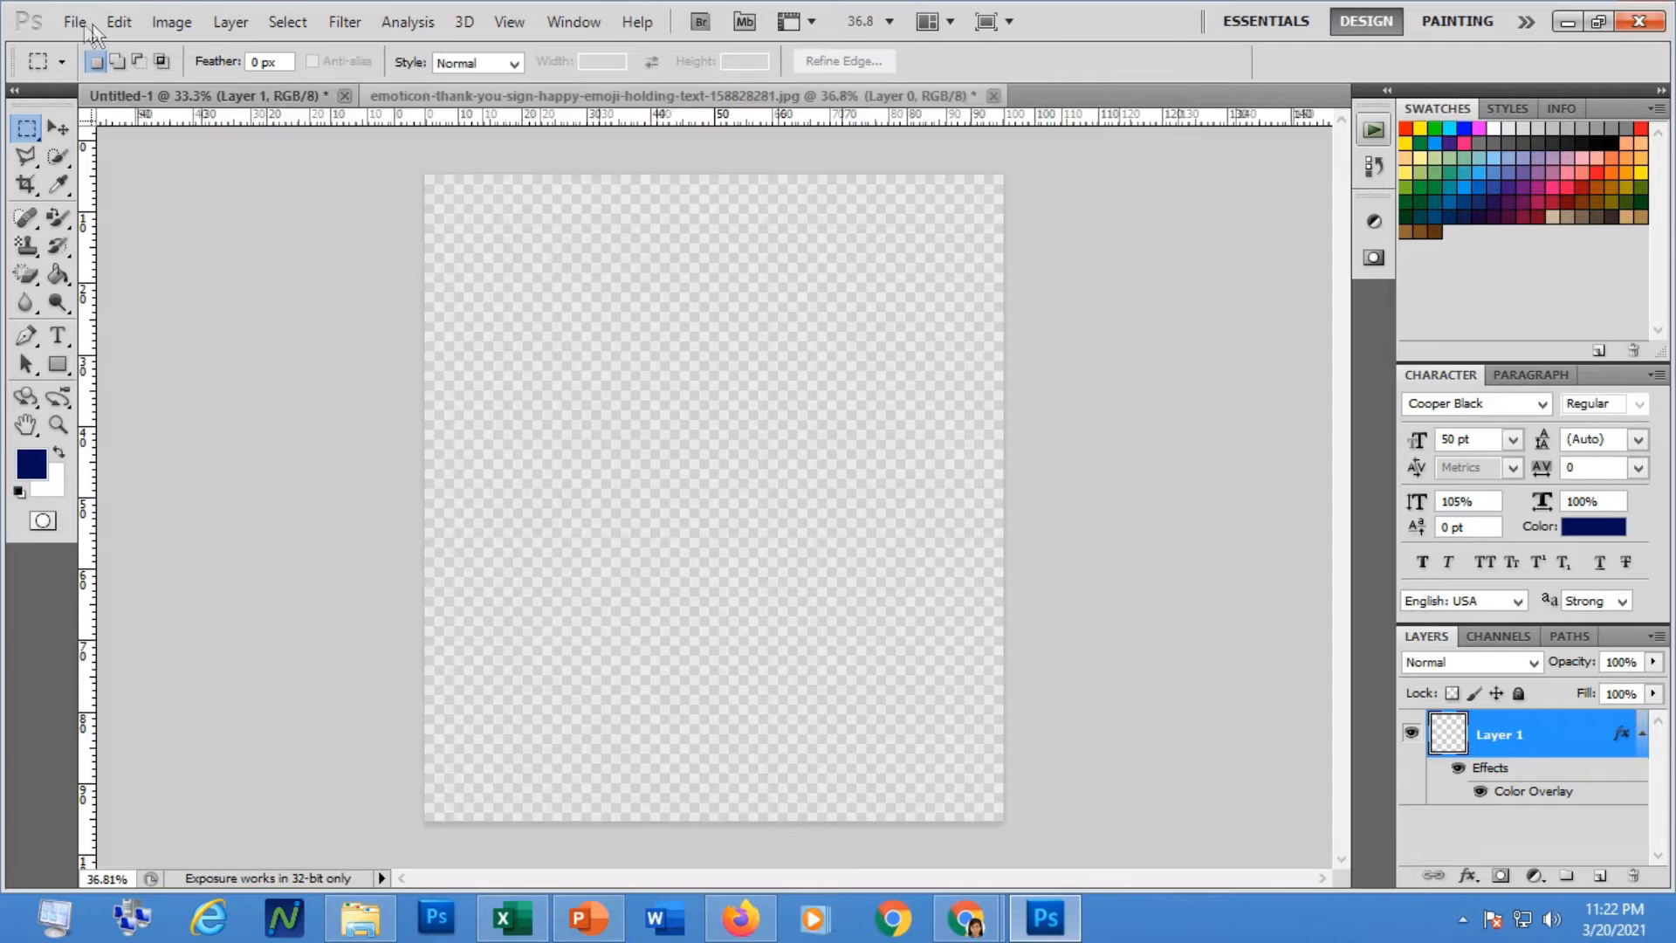
pyautogui.click(79, 23)
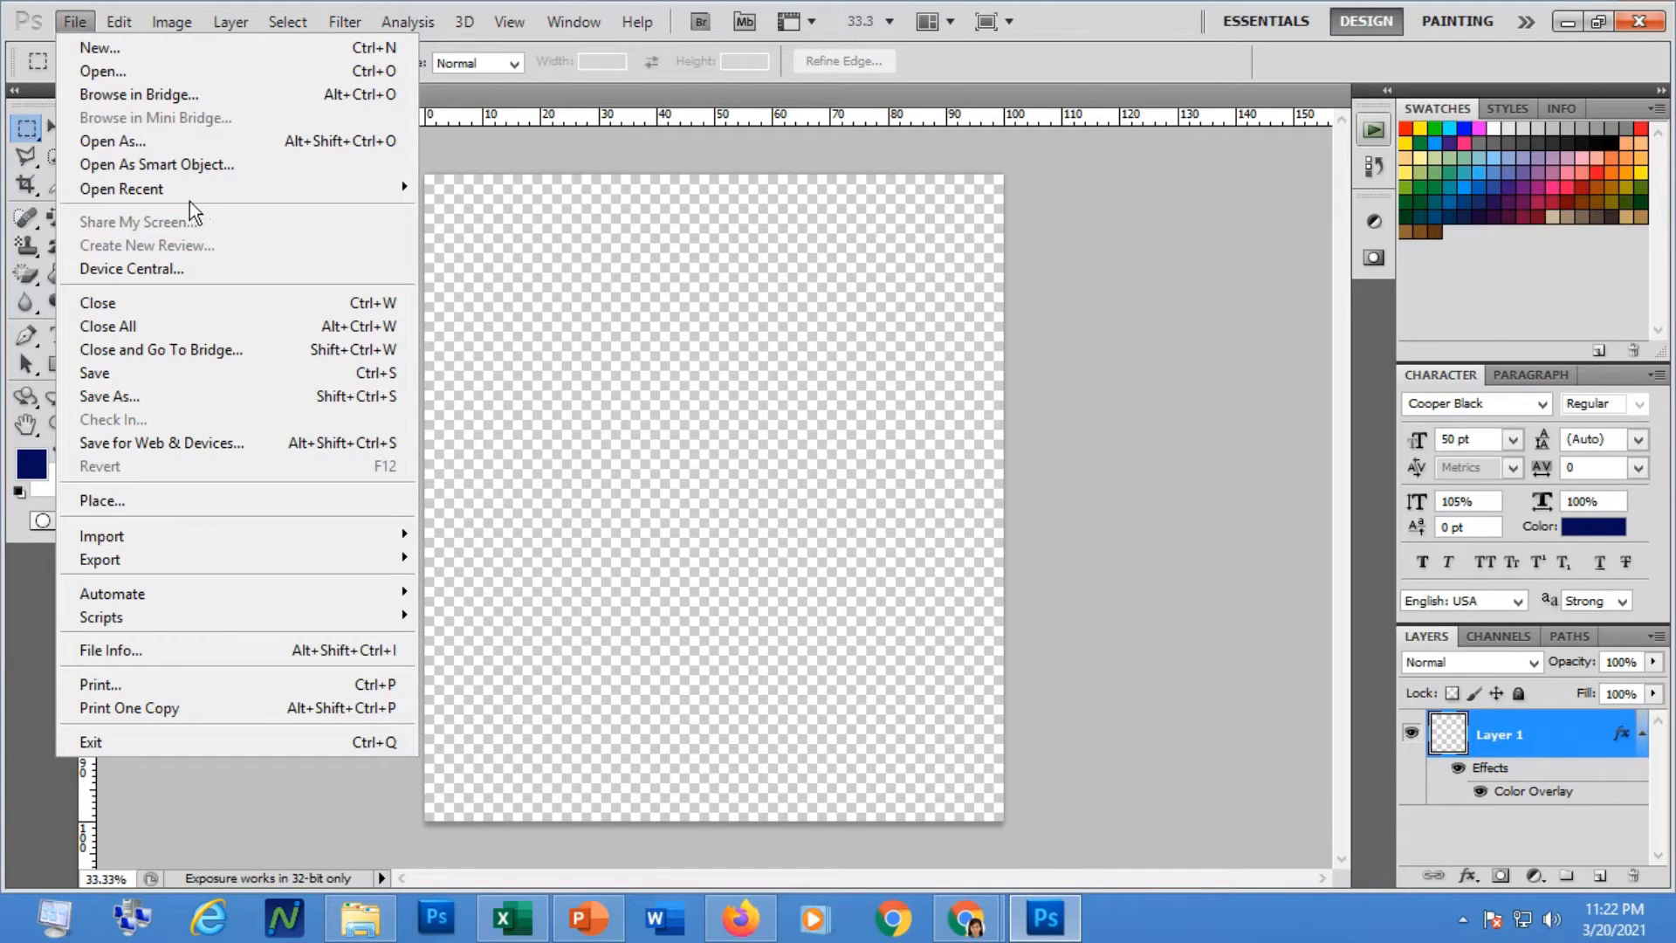
pyautogui.moveTo(184, 190)
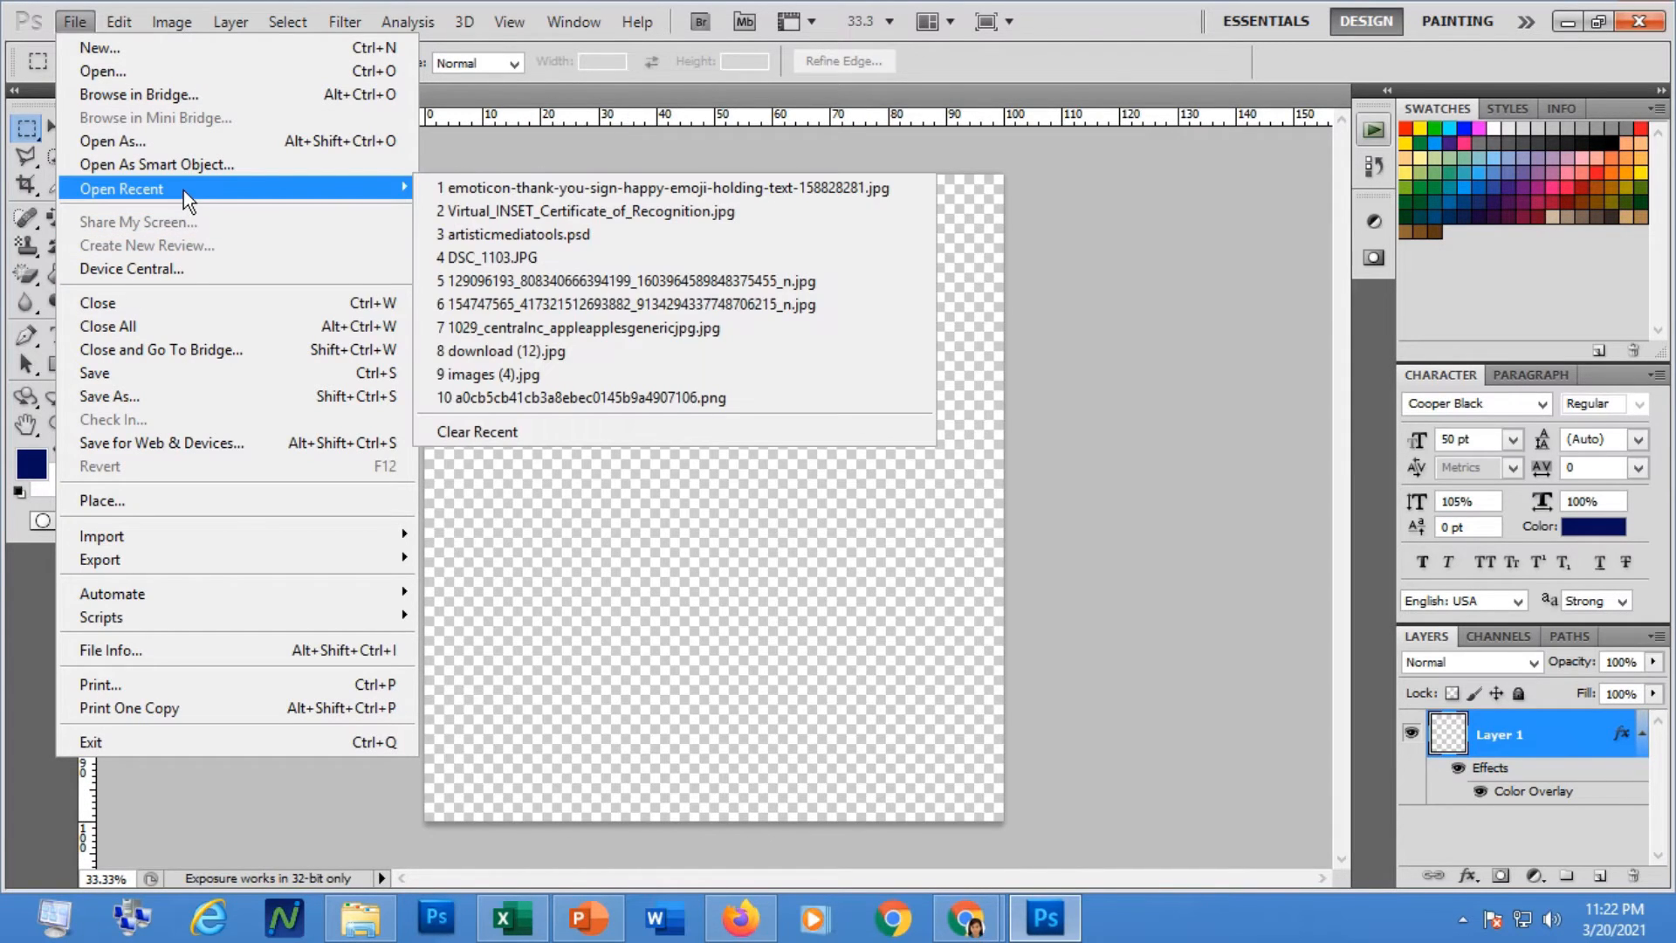
pyautogui.click(557, 182)
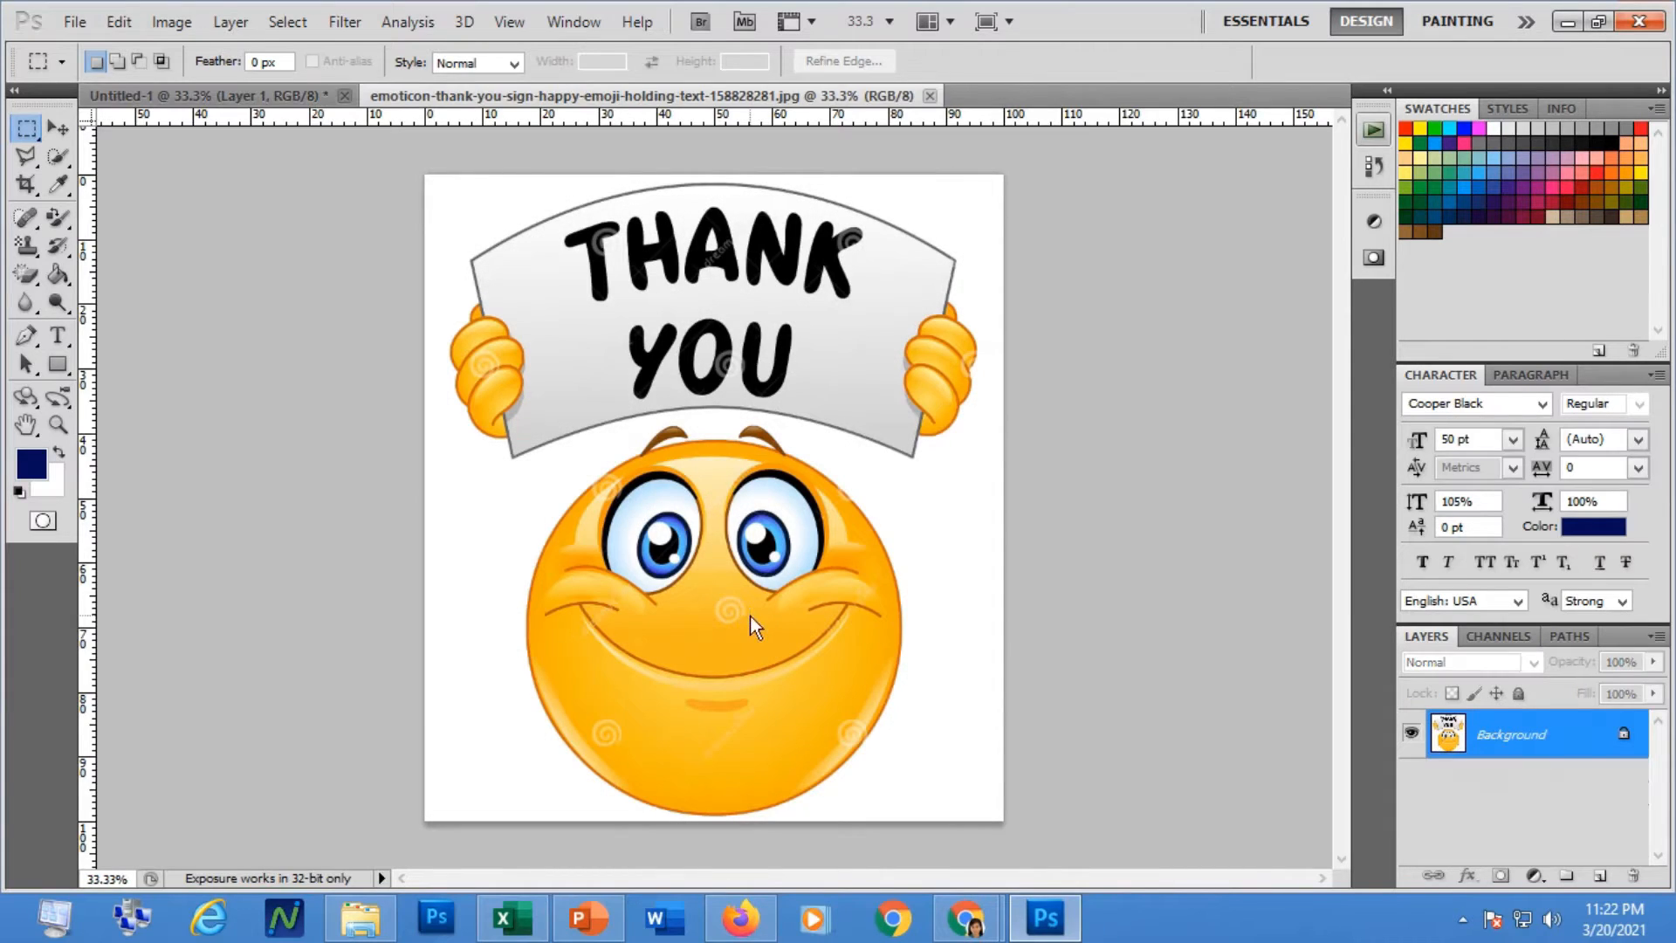
# Convert the locked background to the regular layer Layer 0 and trace along the emoji's round outline with the Freeform Pen tool.
pyautogui.doubleClick(1505, 749)
pyautogui.click(1032, 298)
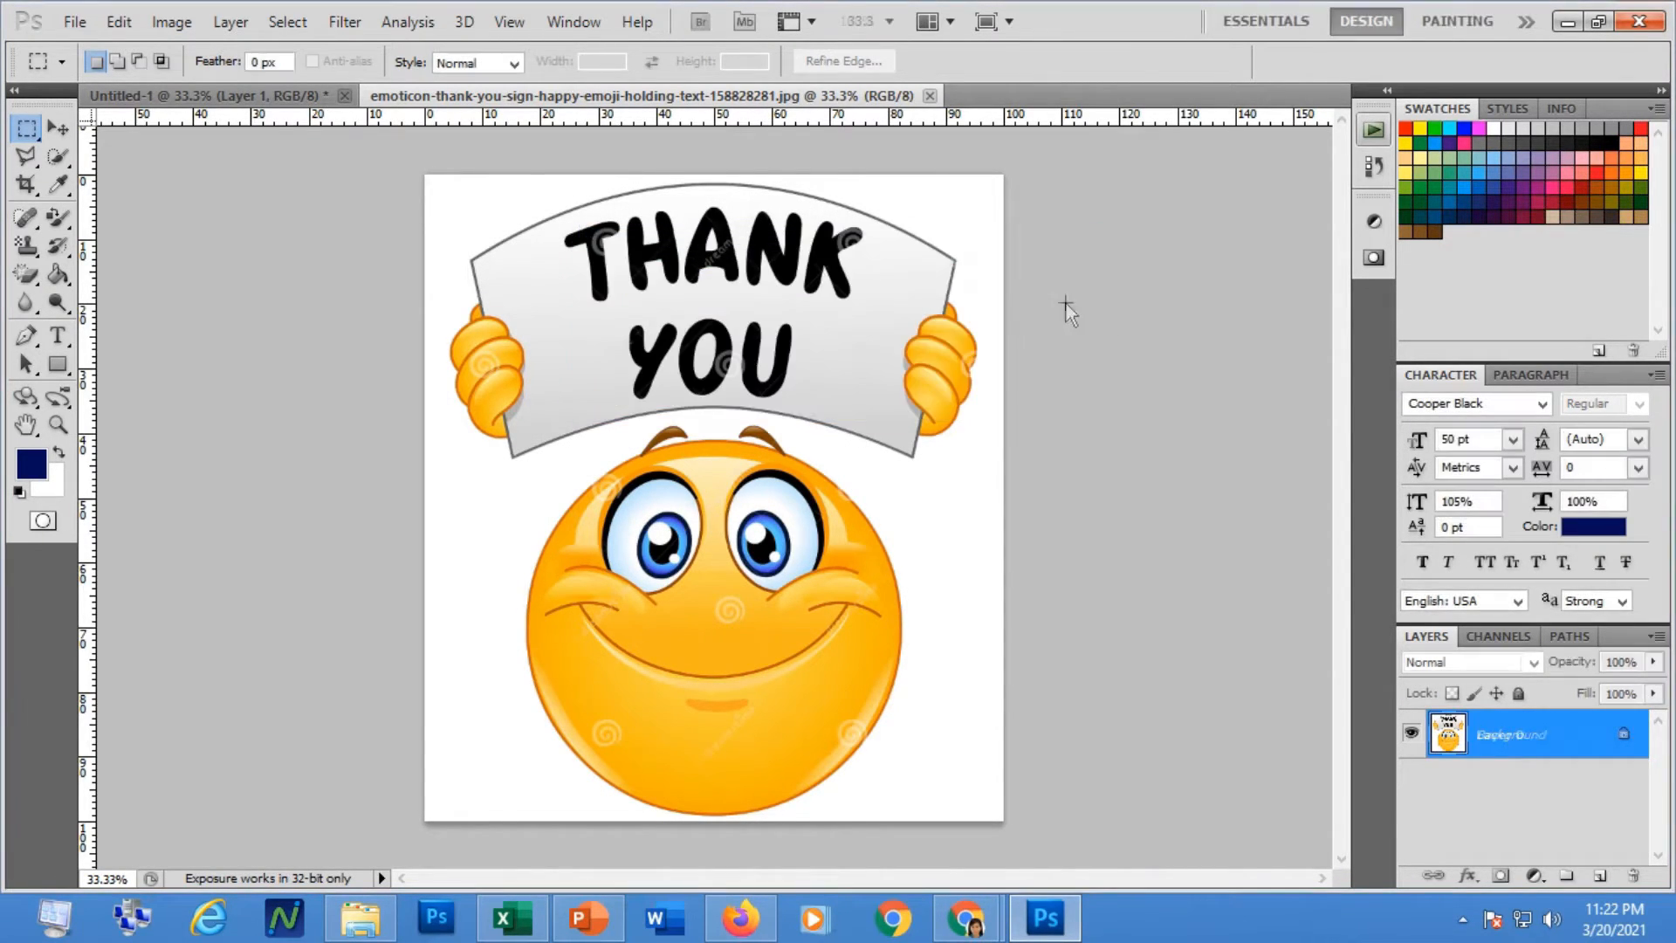
pyautogui.click(29, 339)
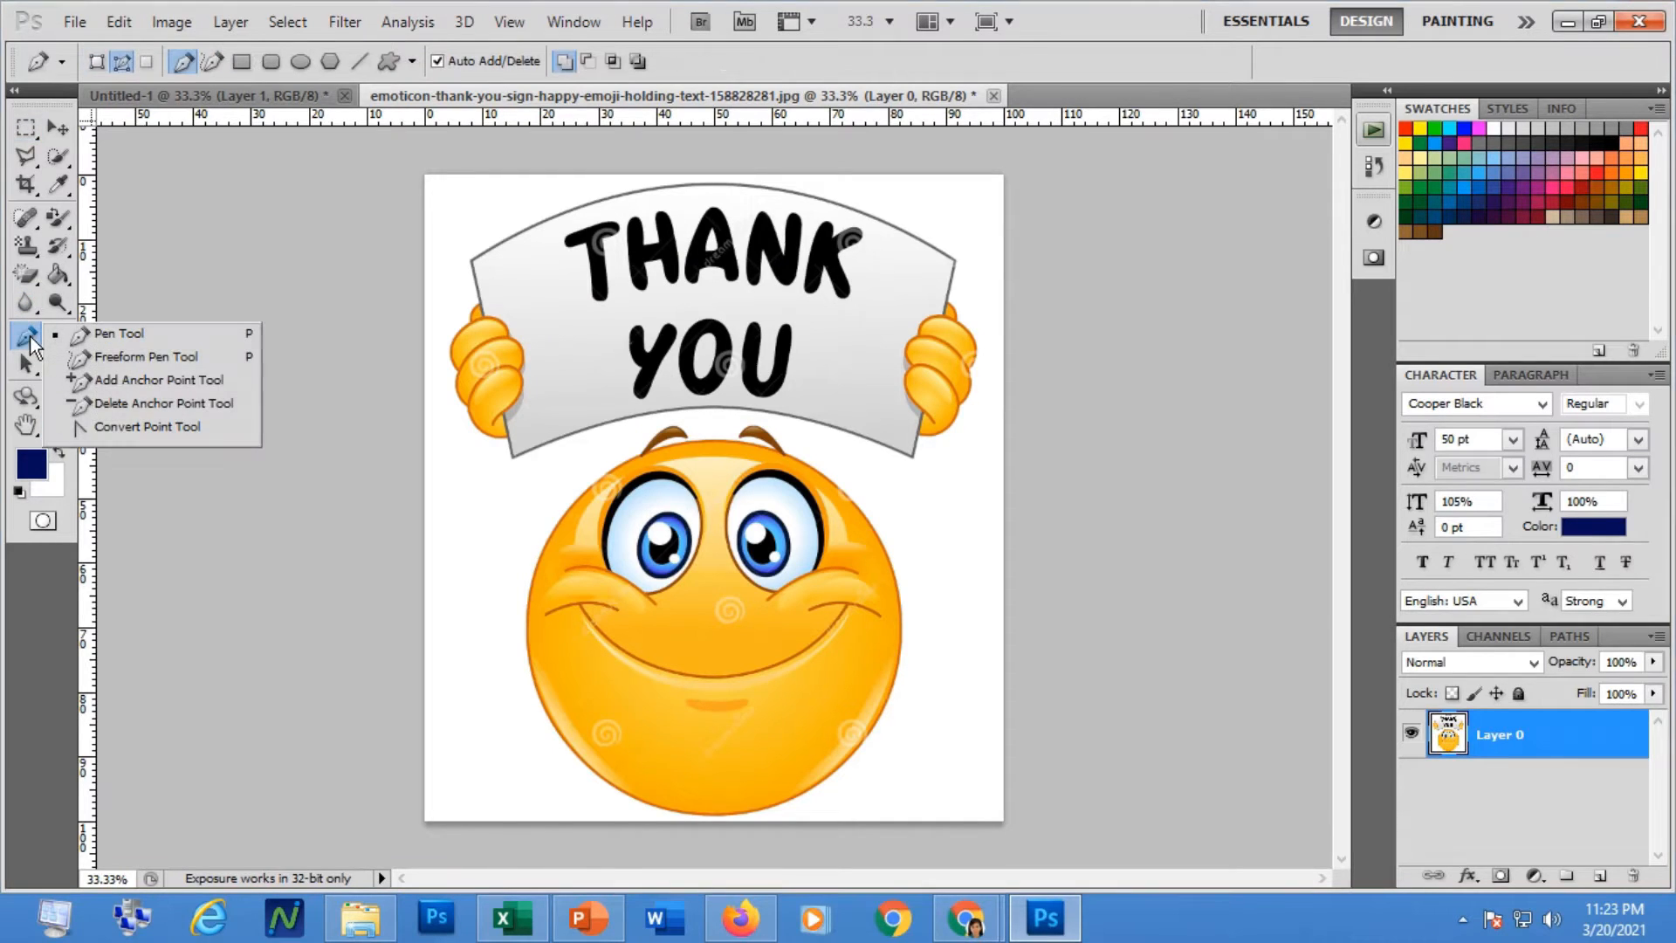
pyautogui.click(146, 357)
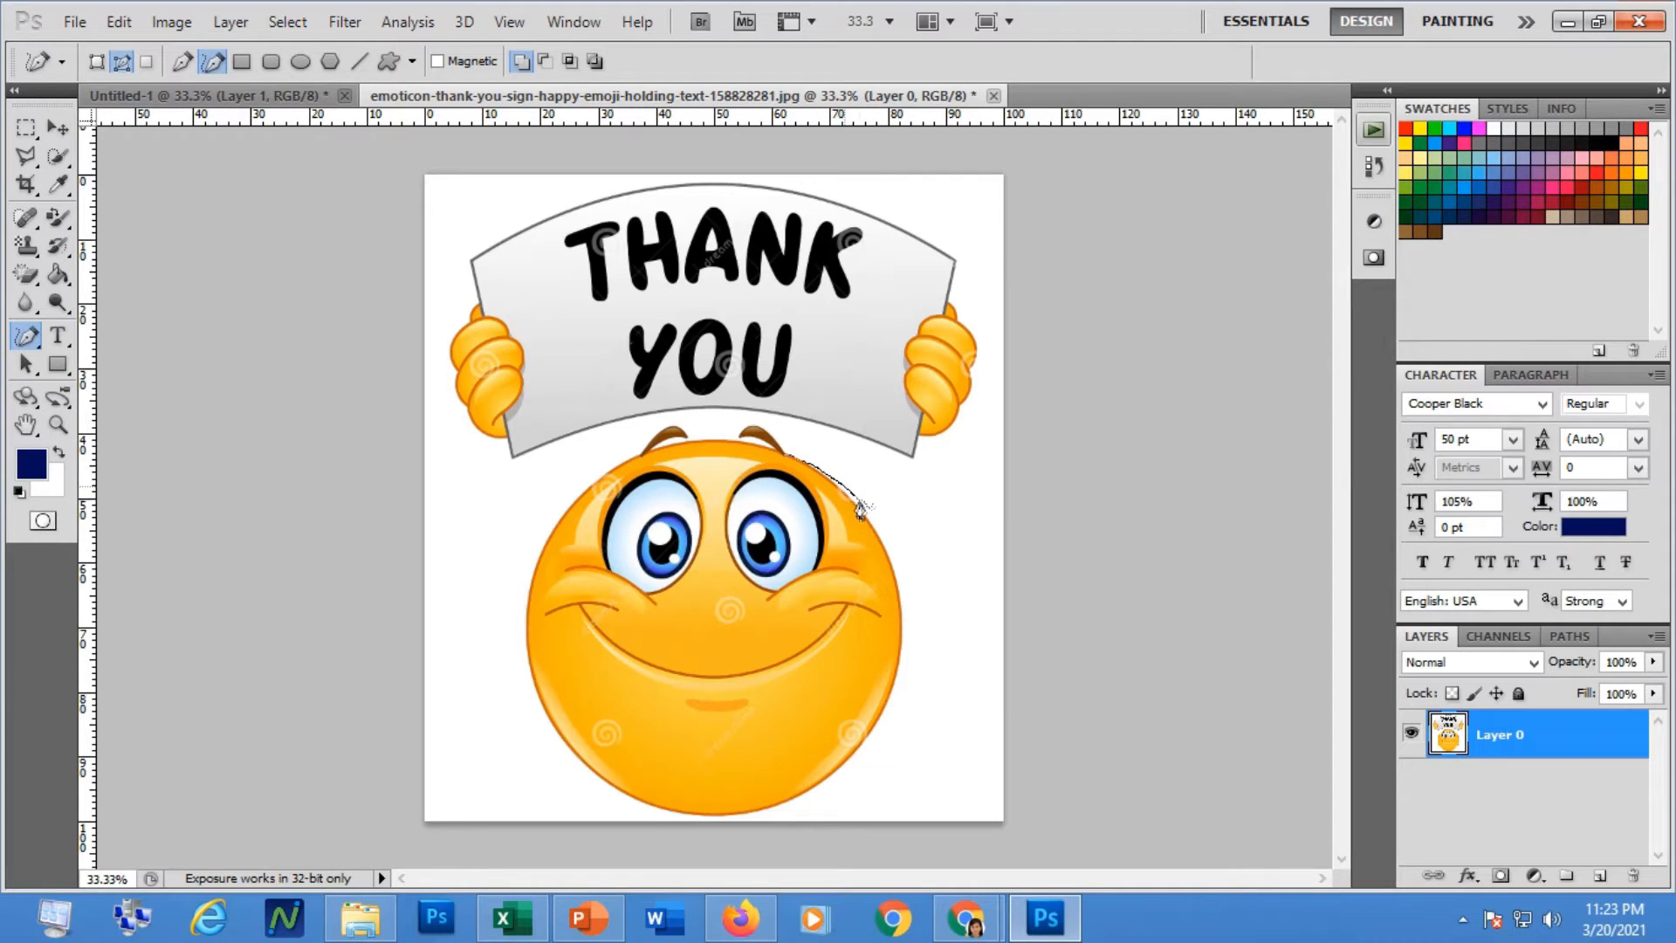
pyautogui.moveTo(859, 509); pyautogui.dragTo(875, 536)
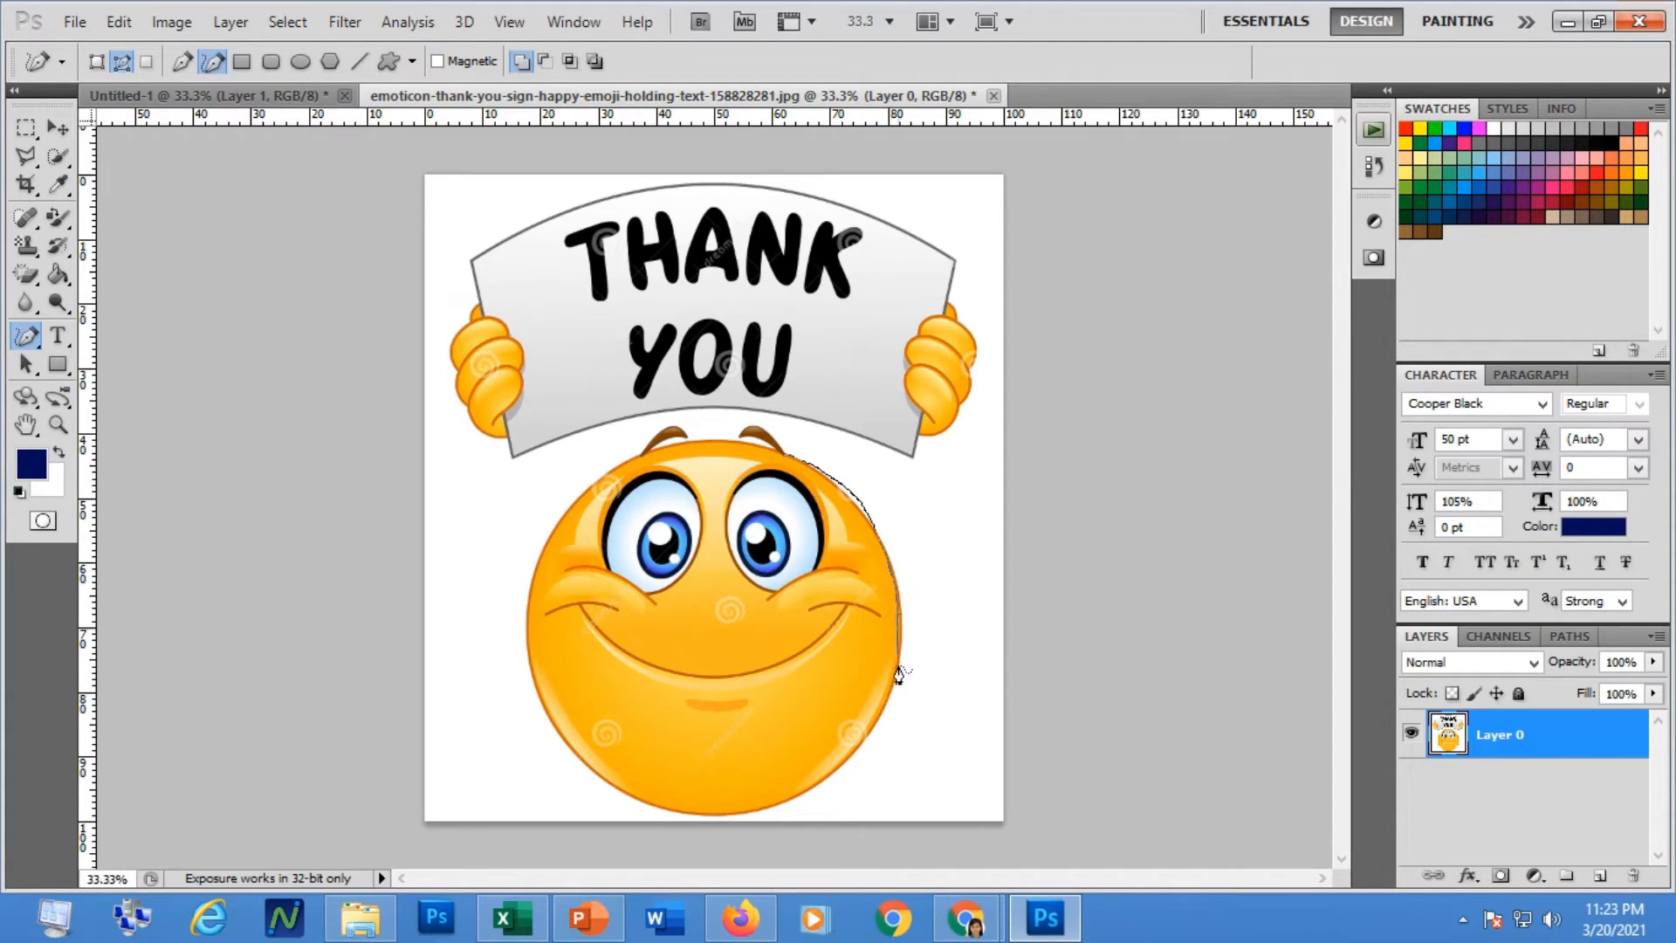
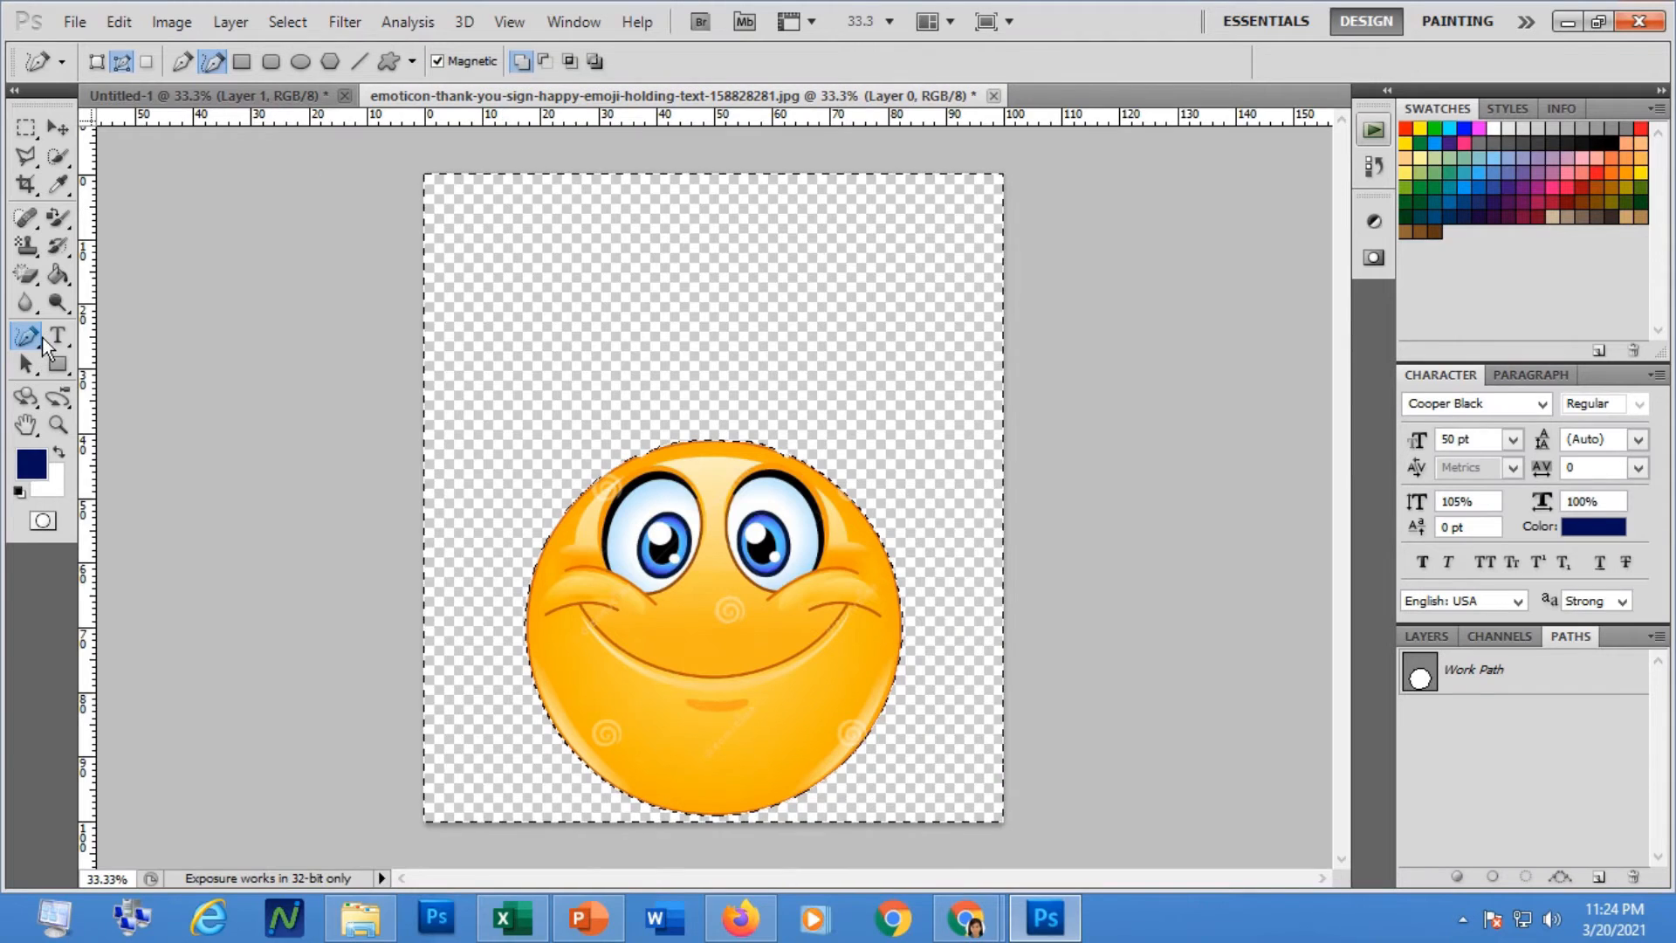
# Fill the selected transparent area around the emoji with the navy foreground colour and remove the selection.
pyautogui.click(58, 274)
pyautogui.click(684, 340)
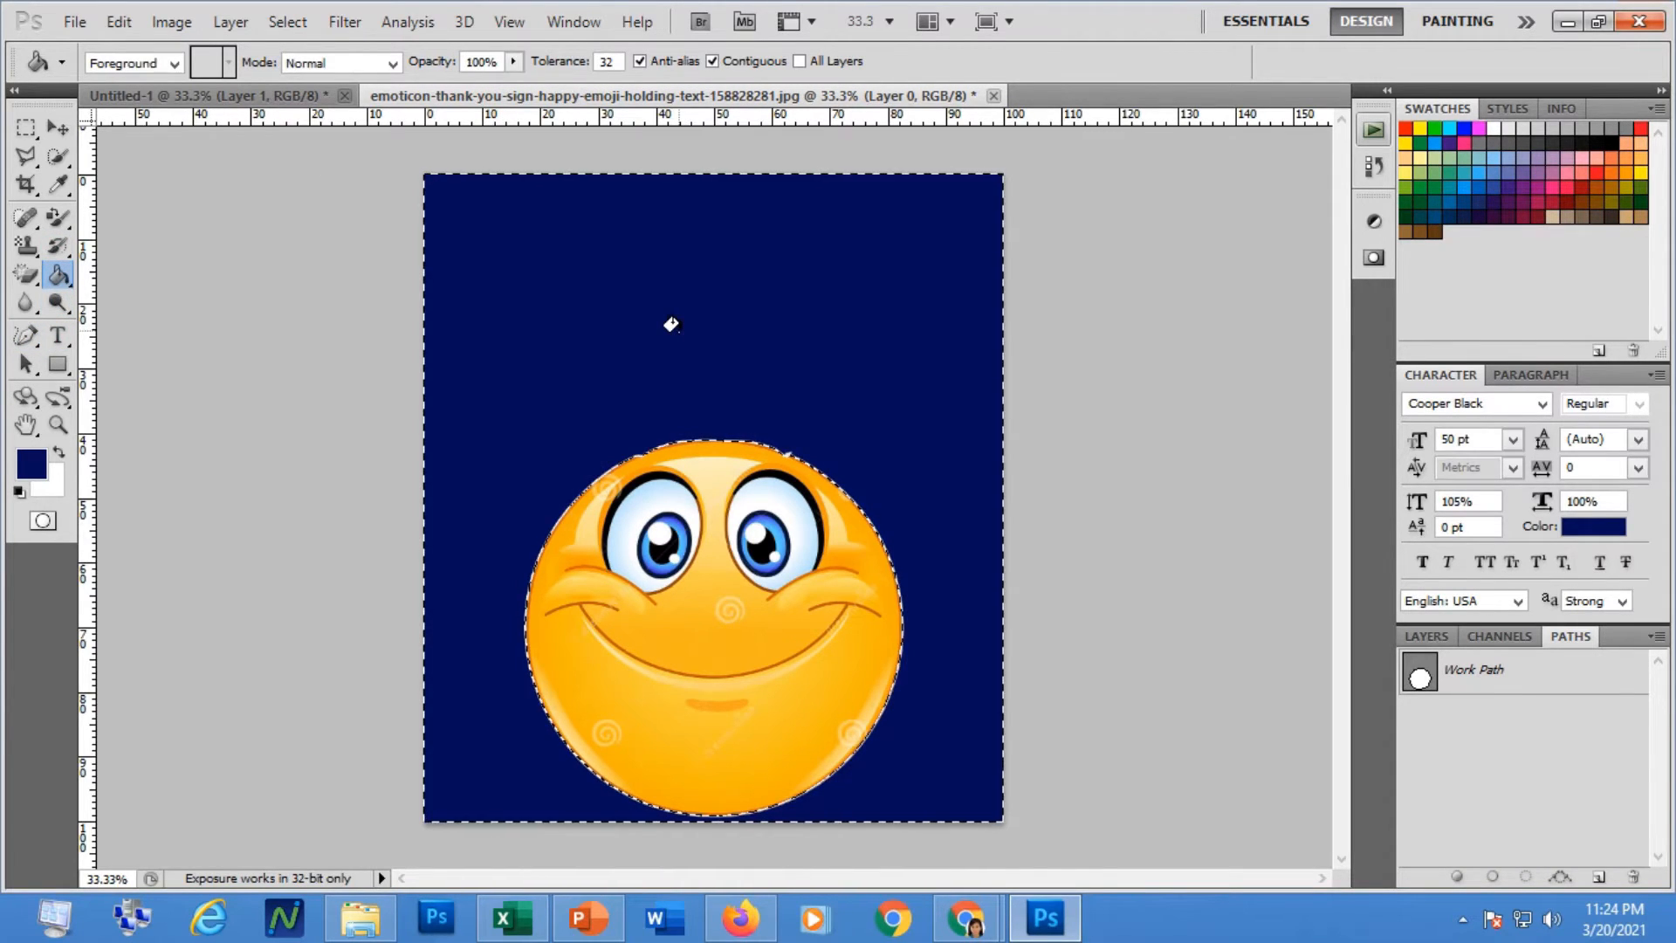
pyautogui.click(26, 128)
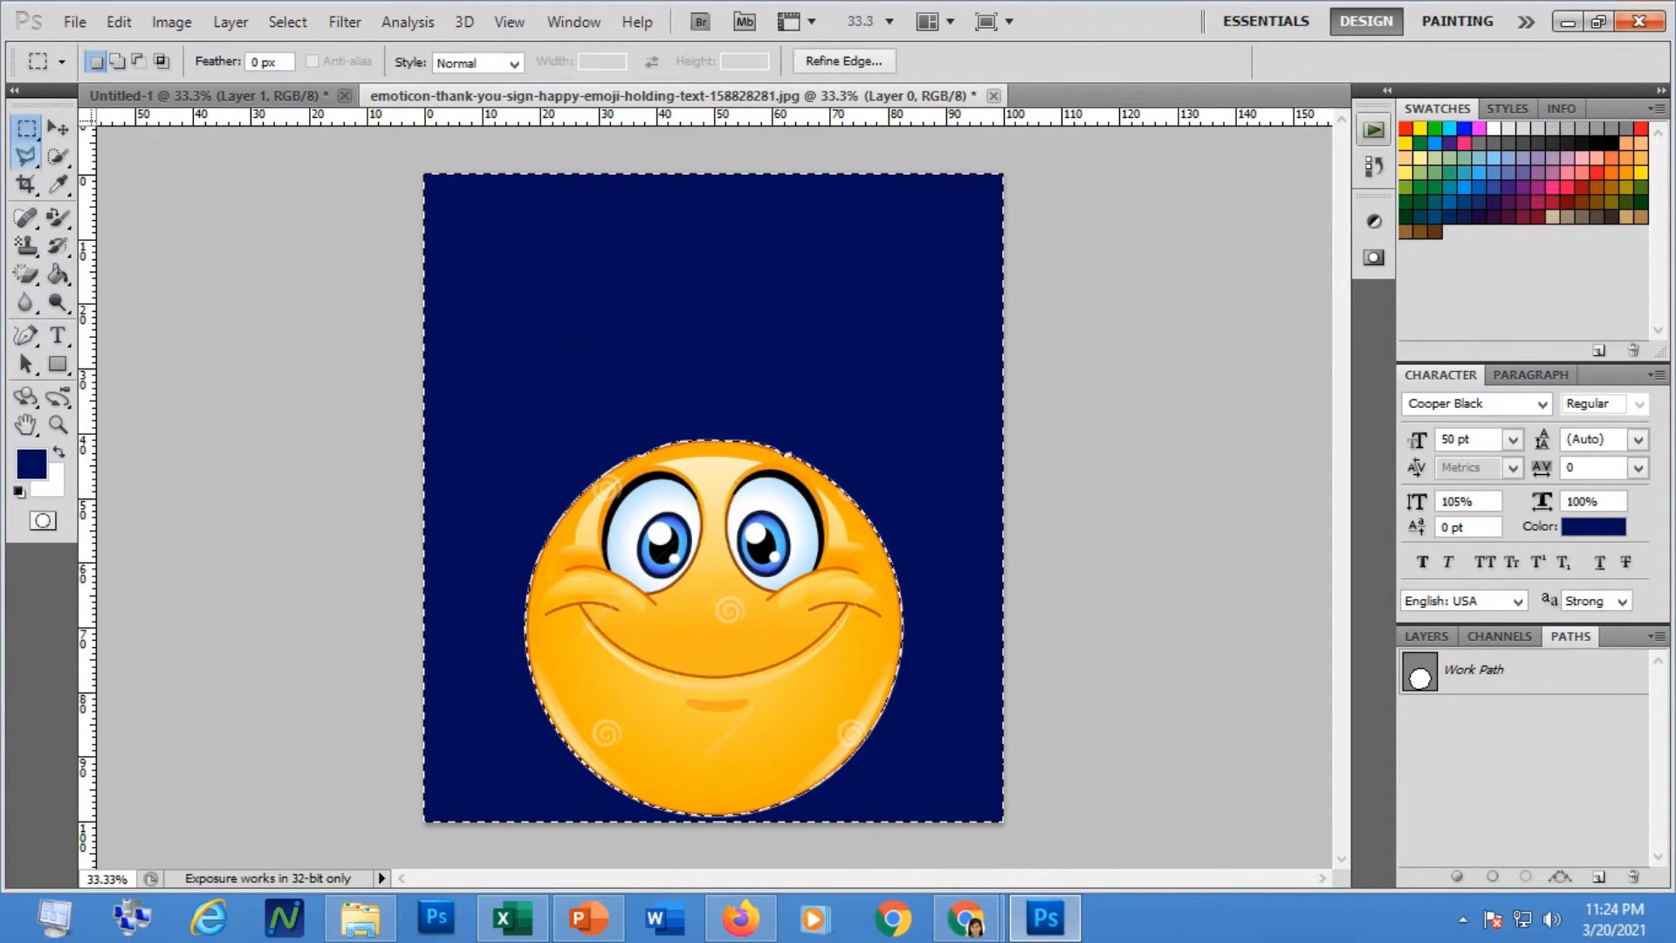
pyautogui.click(652, 354)
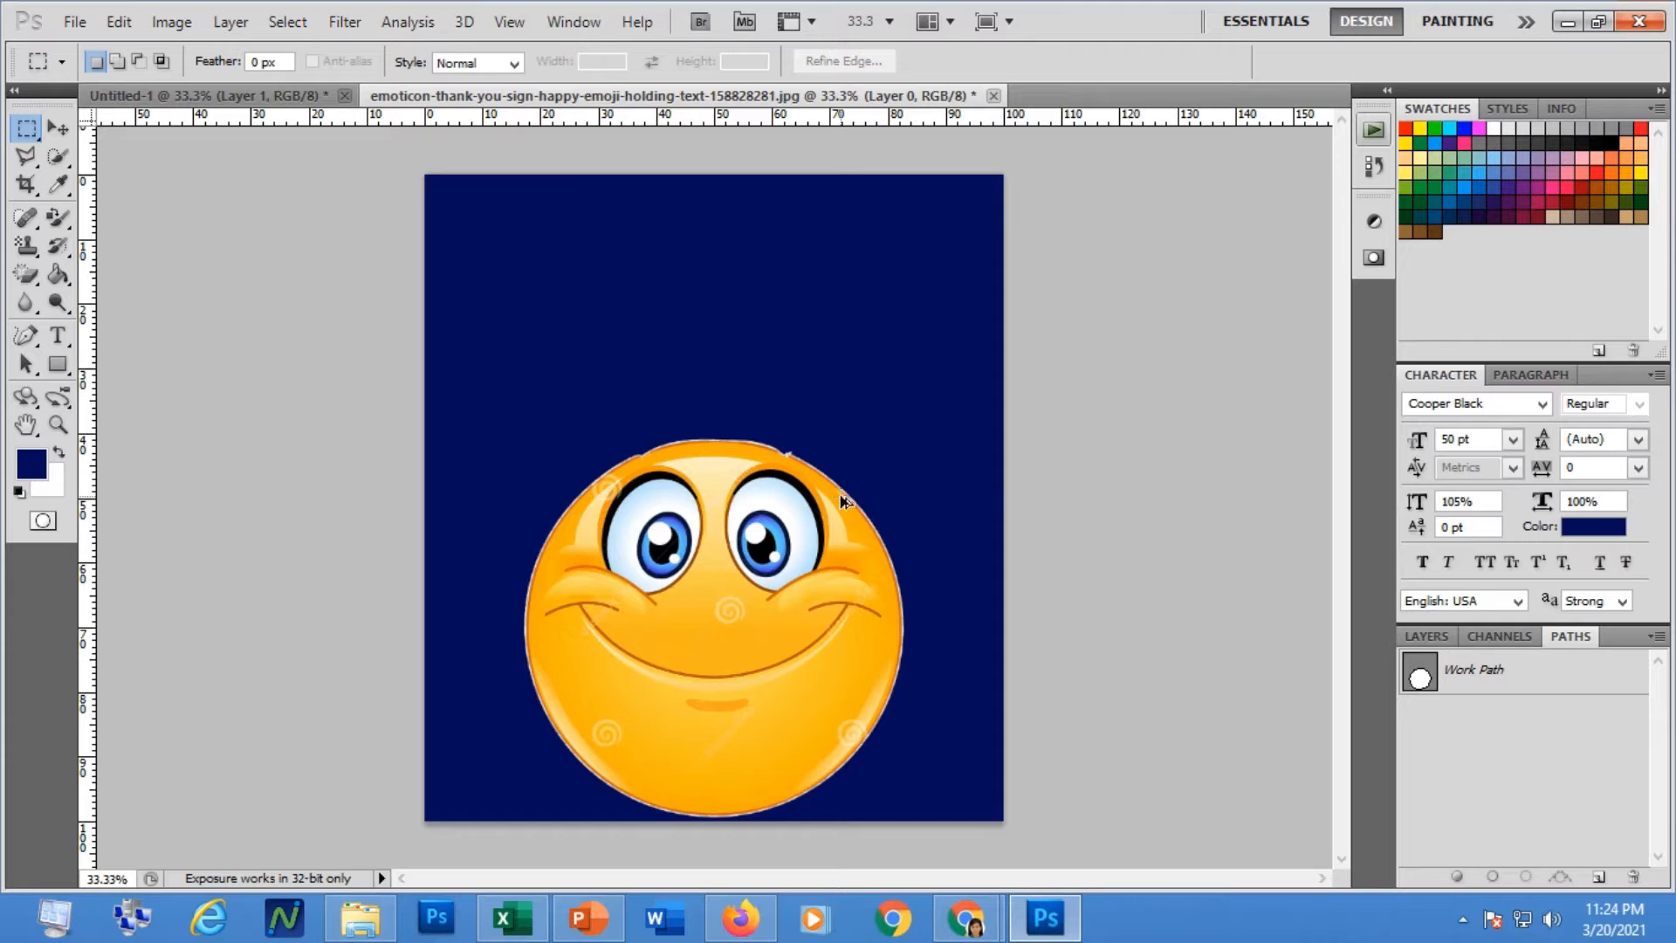
# Undo the navy fill and the background deletion to restore the original picture, and remove the selection.
pyautogui.hotkey('ctrl', 'alt', 'z')
pyautogui.hotkey('ctrl', 'alt', 'z')
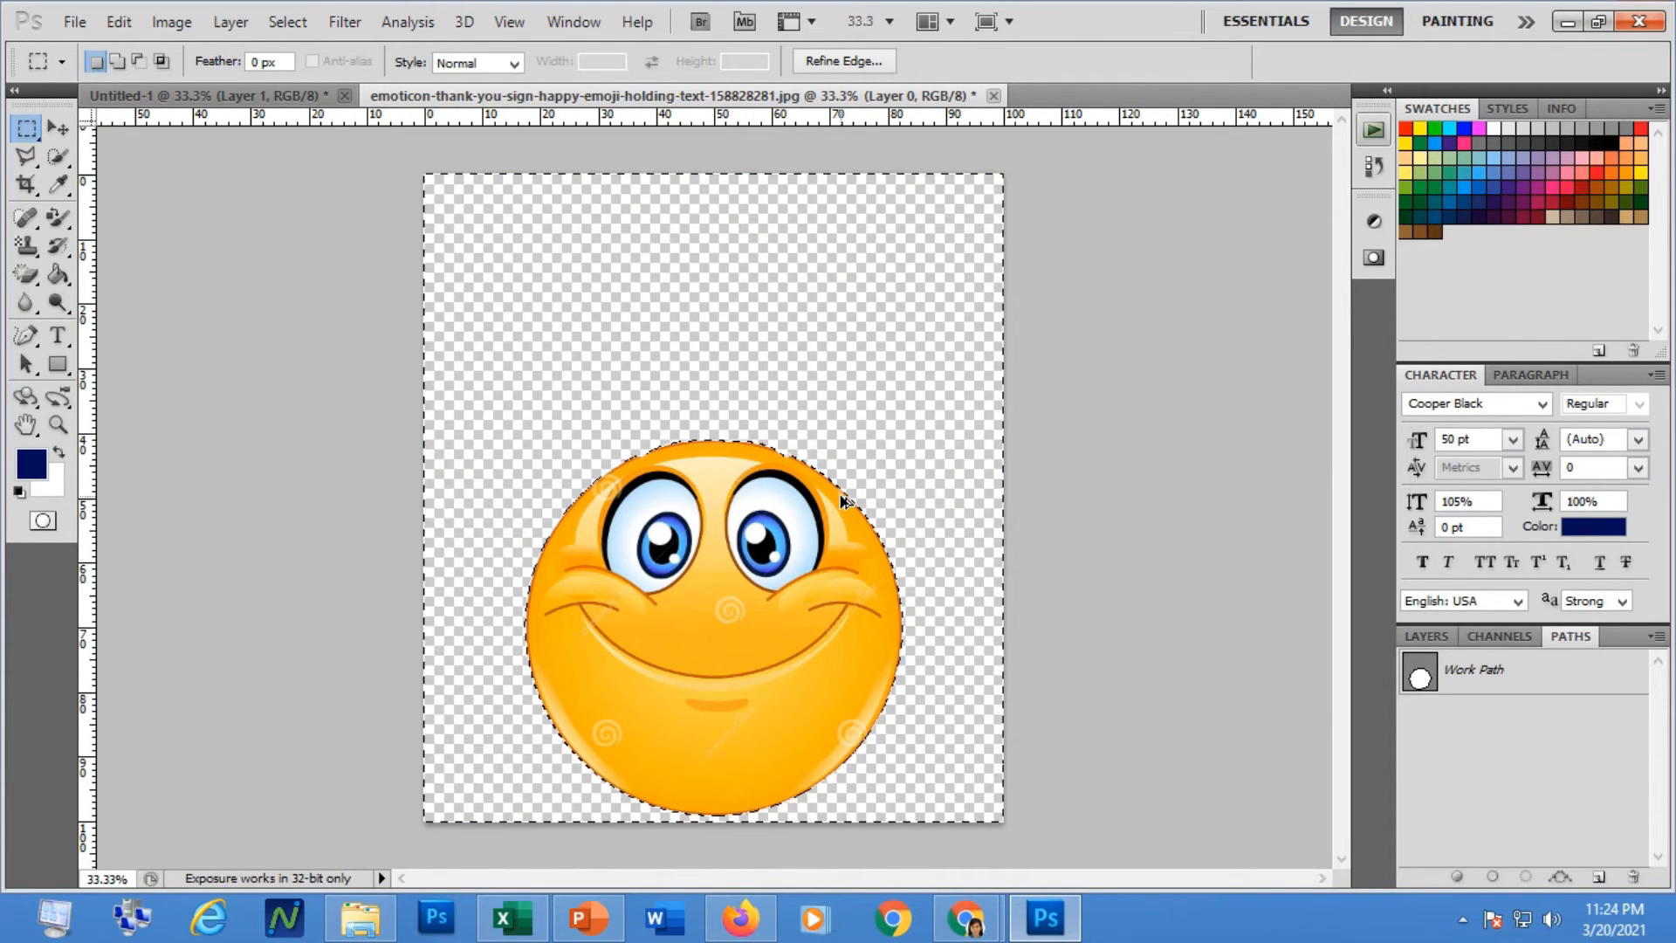
pyautogui.hotkey('ctrl', 'alt', 'z')
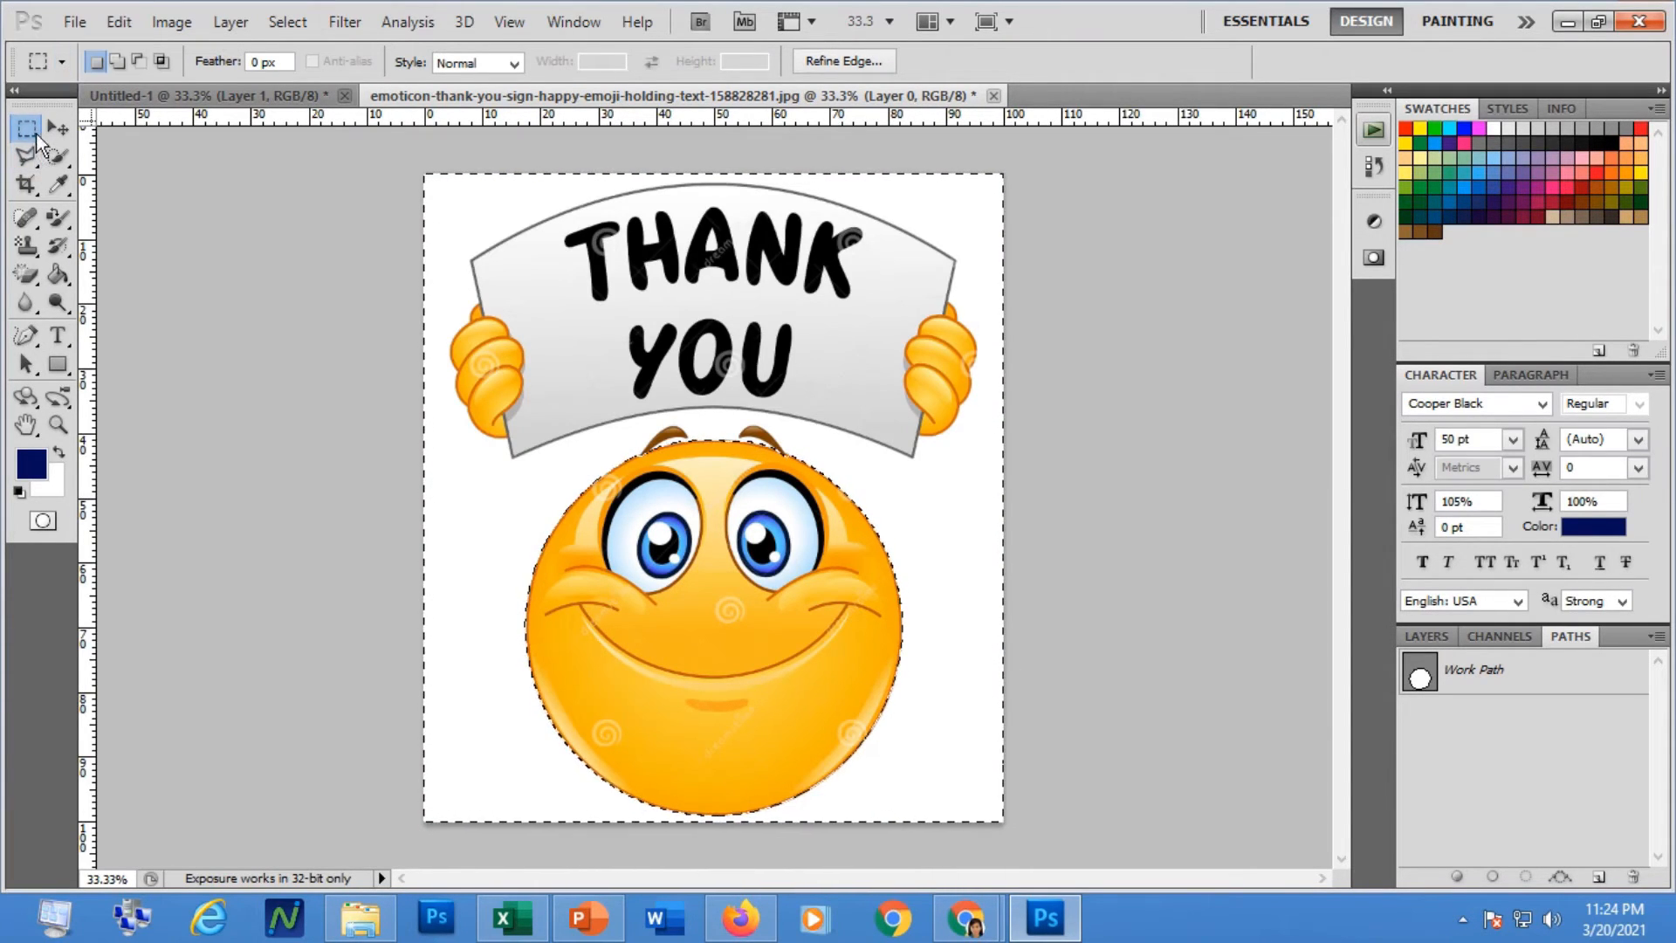
pyautogui.click(281, 402)
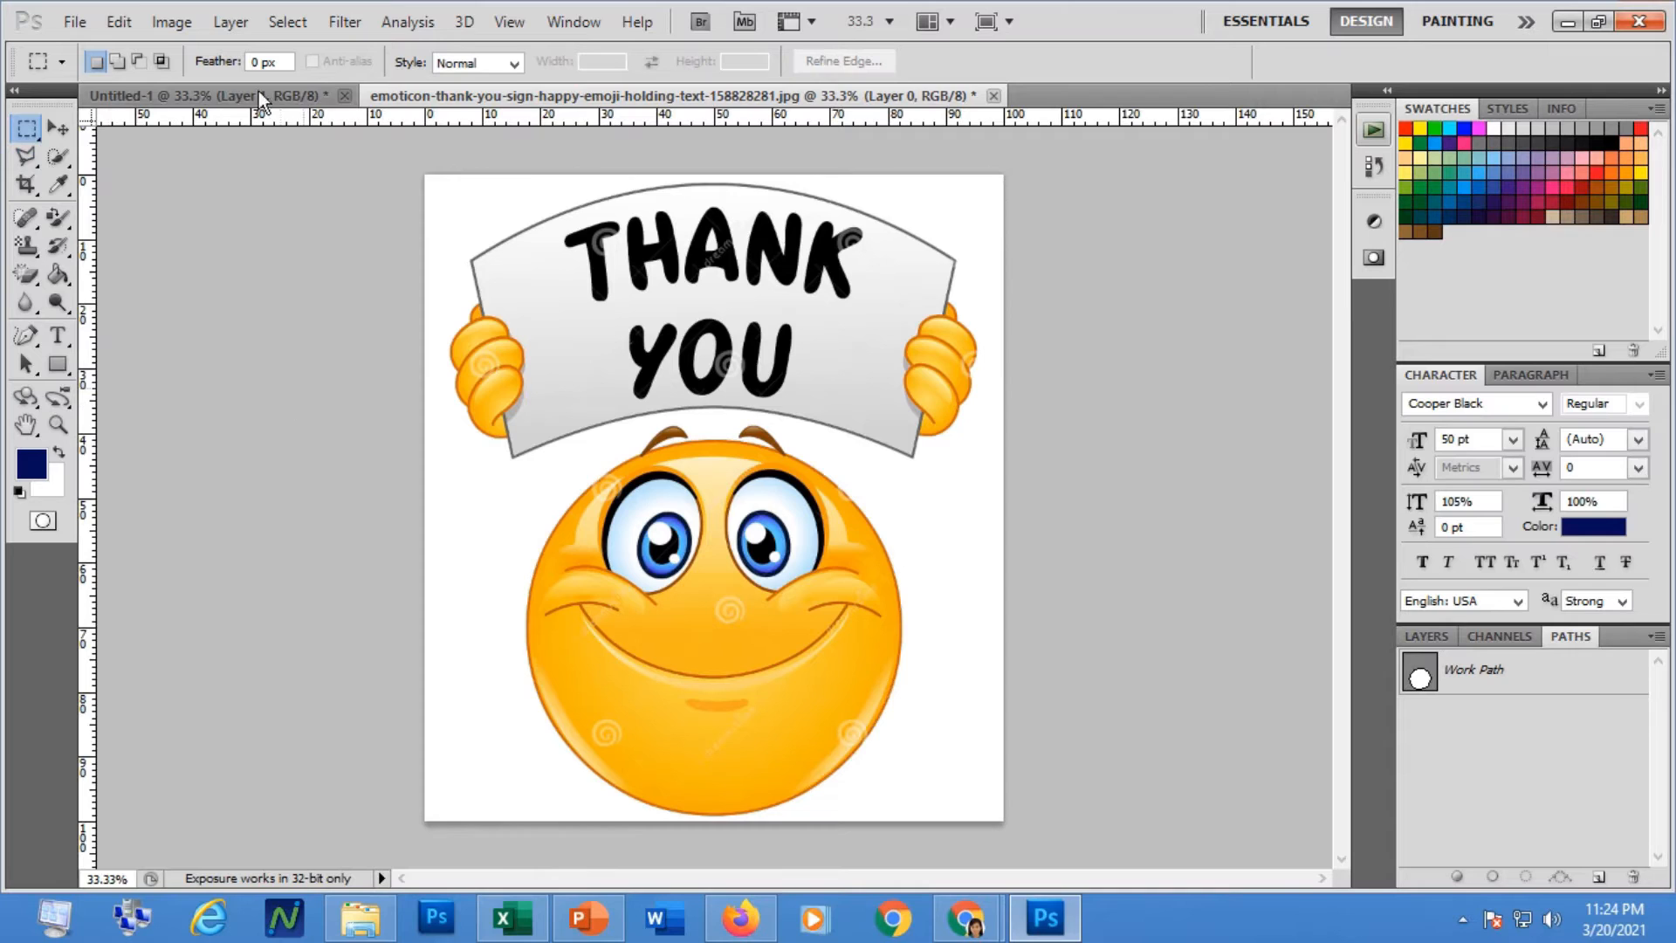
# In the blank Untitled-1 document, choose the Pen tool and set the foreground colour to teal #0d95a1.
pyautogui.click(165, 101)
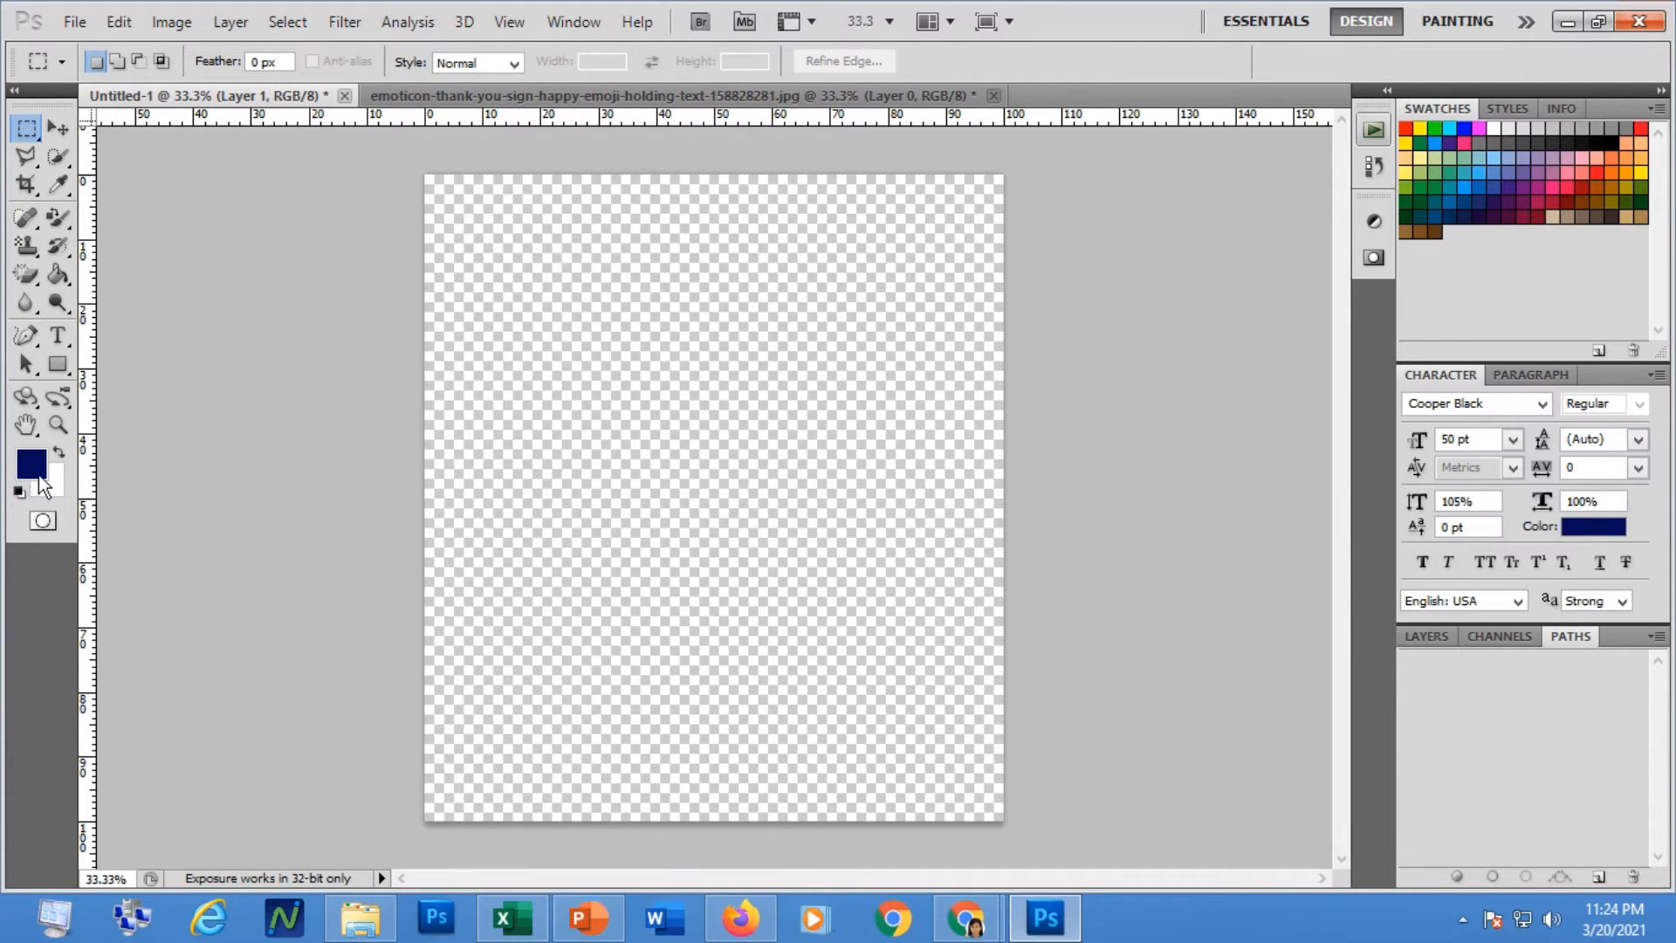
pyautogui.click(39, 346)
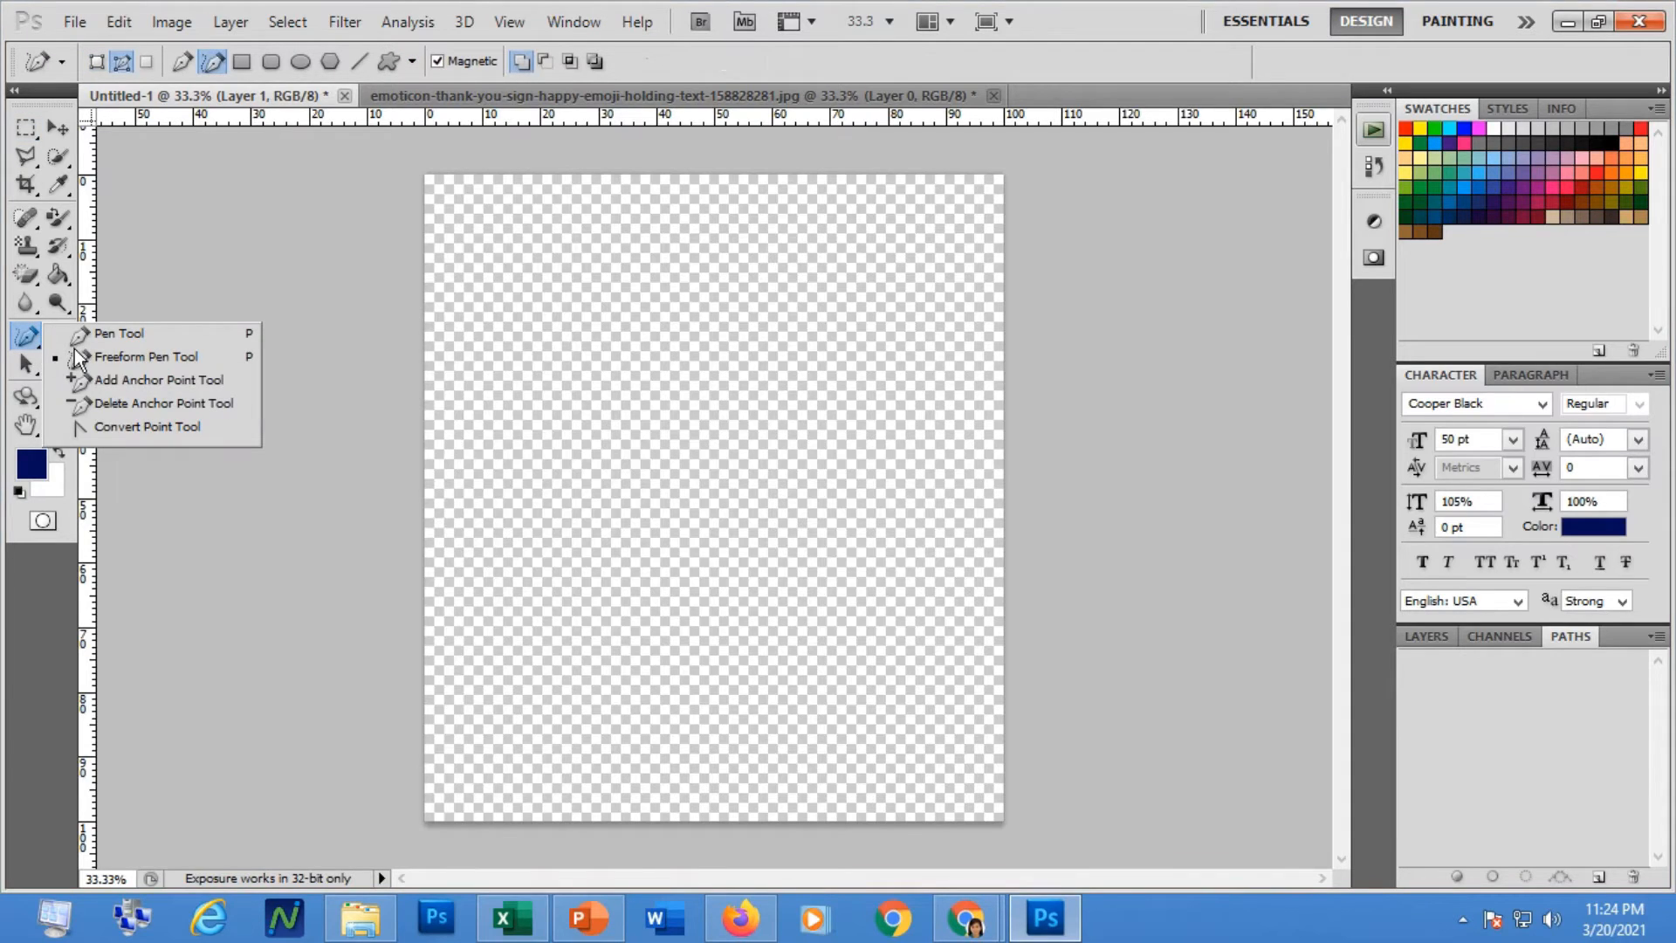
pyautogui.click(104, 342)
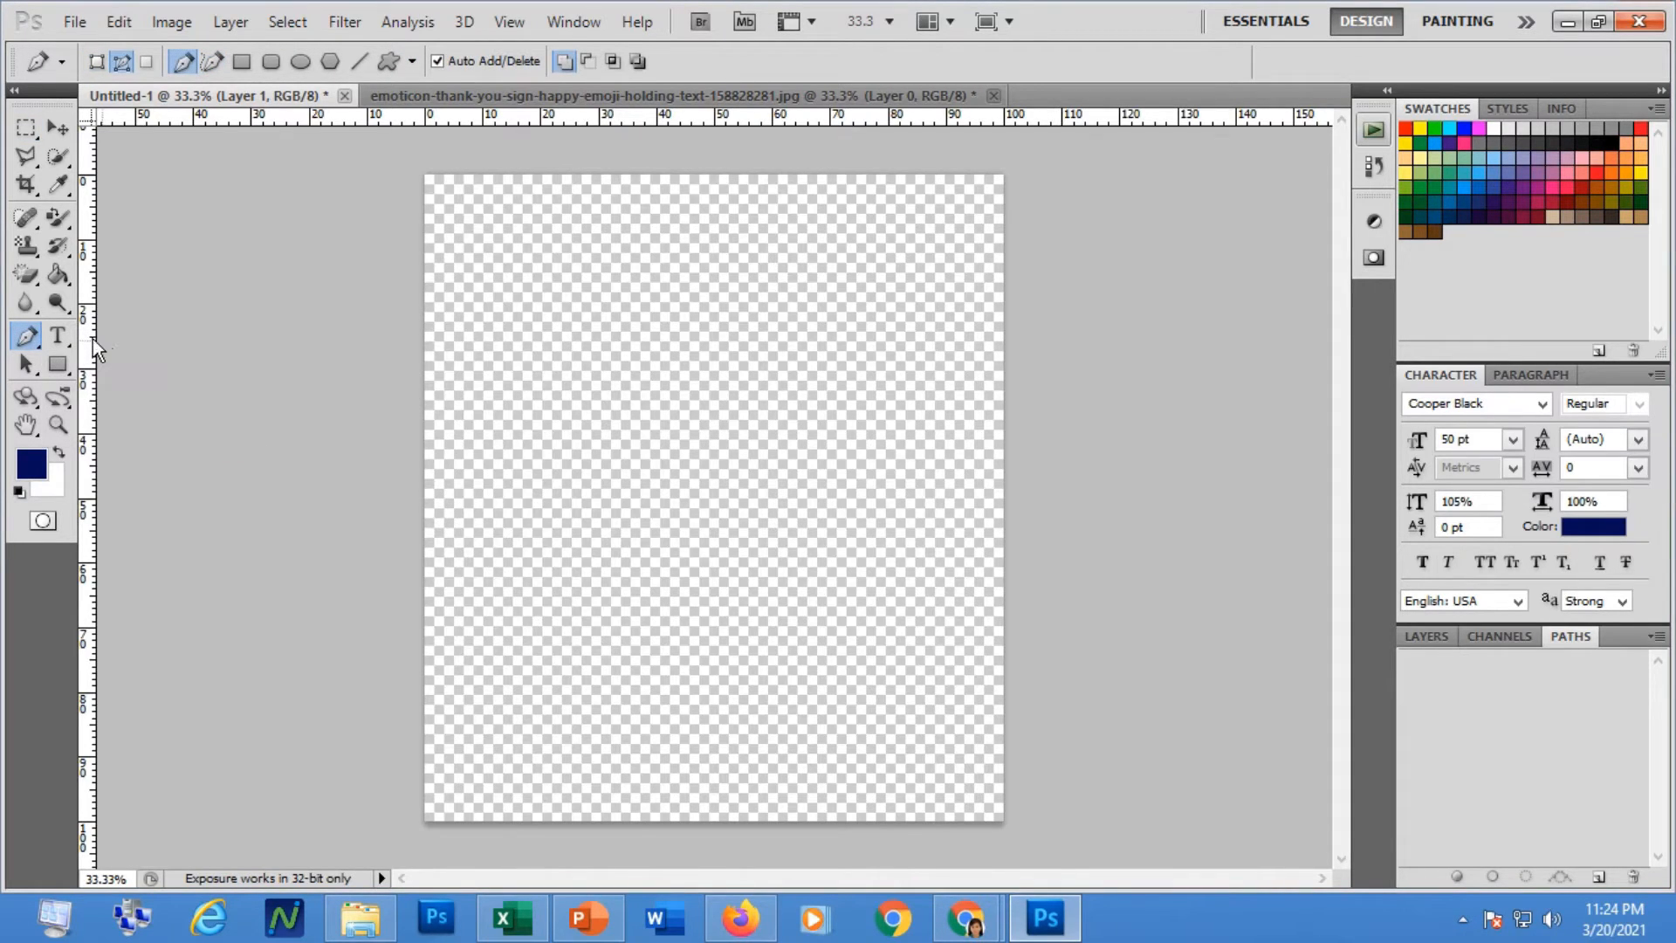
pyautogui.click(45, 469)
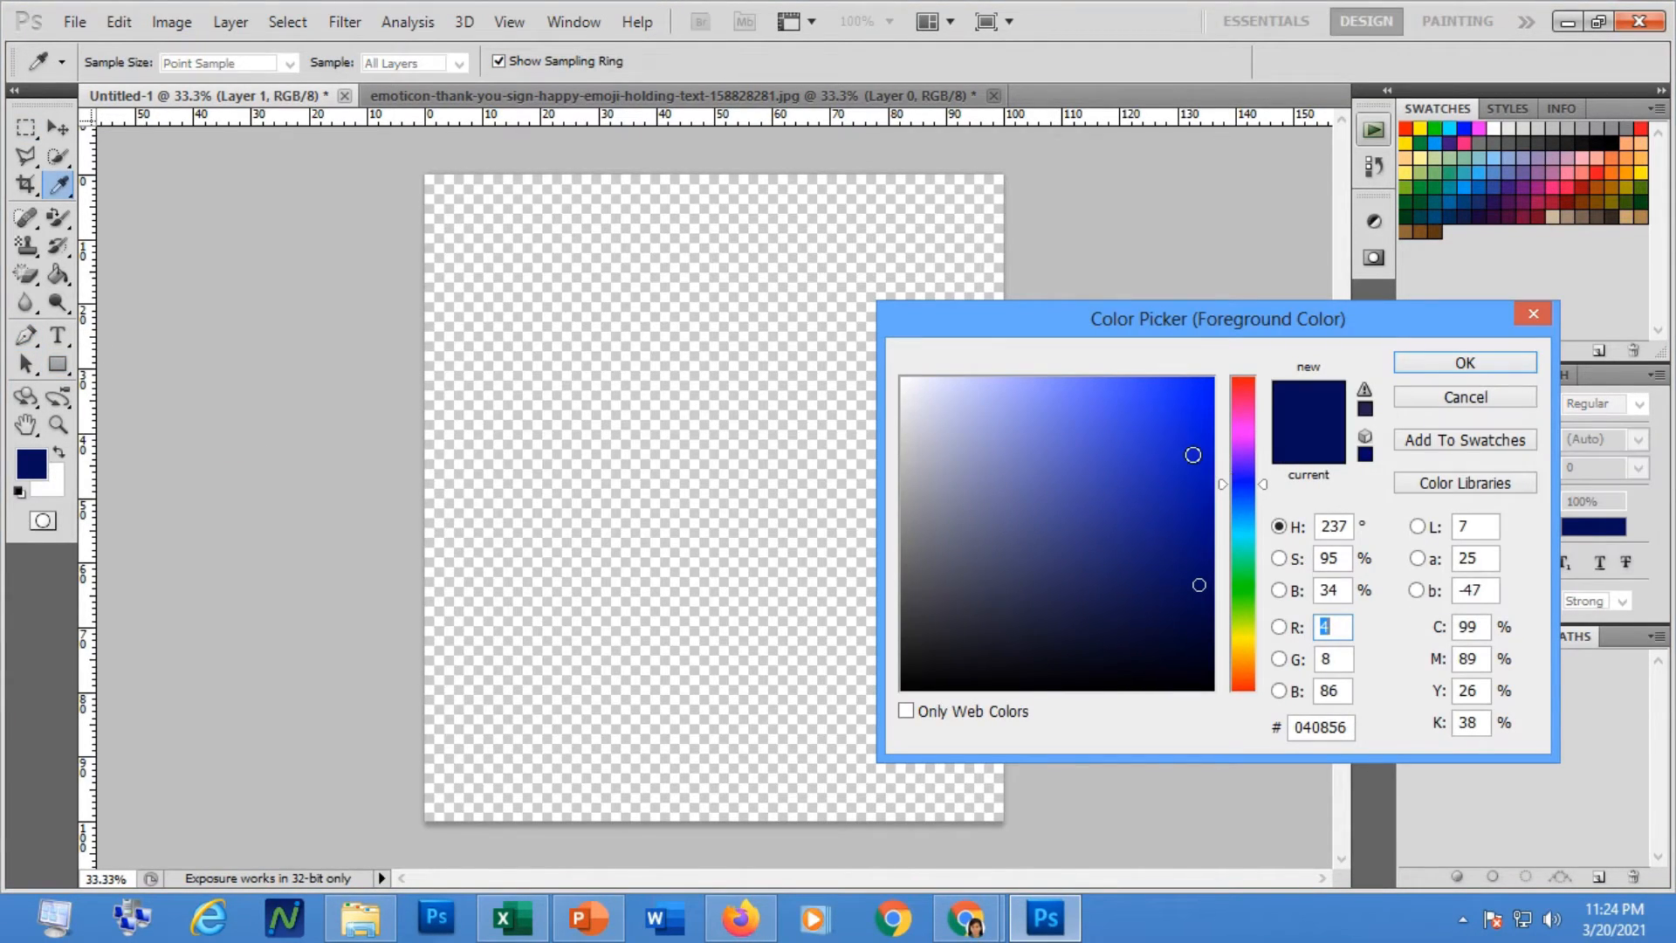
pyautogui.click(1245, 581)
pyautogui.click(1245, 531)
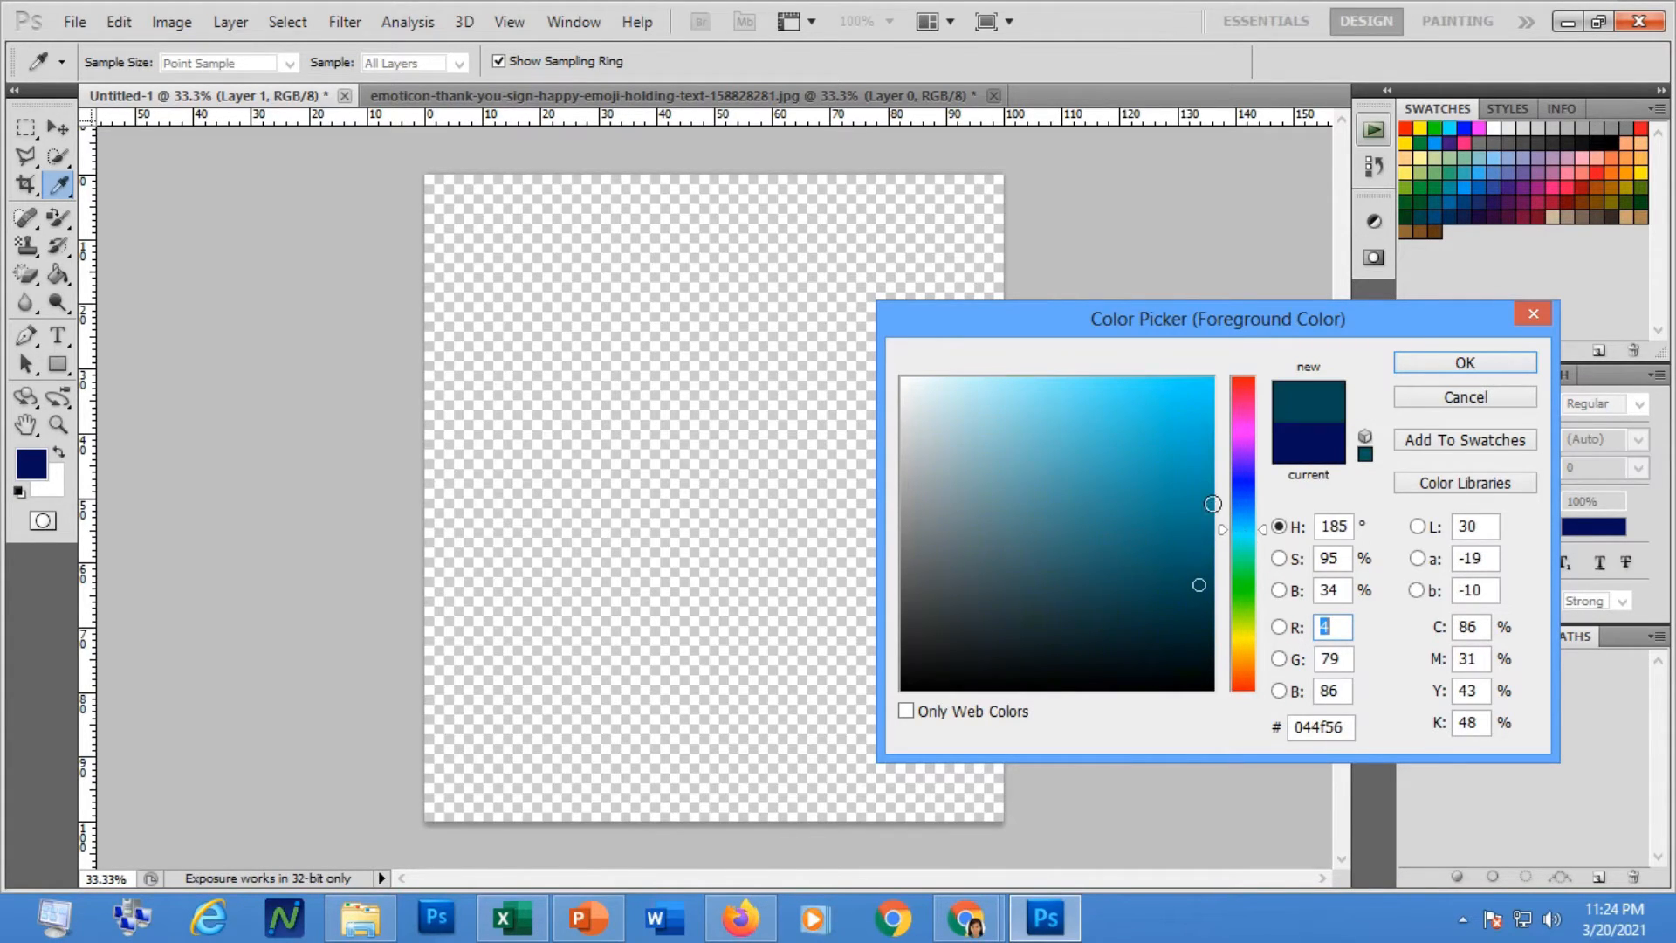
pyautogui.click(1173, 496)
pyautogui.click(1189, 493)
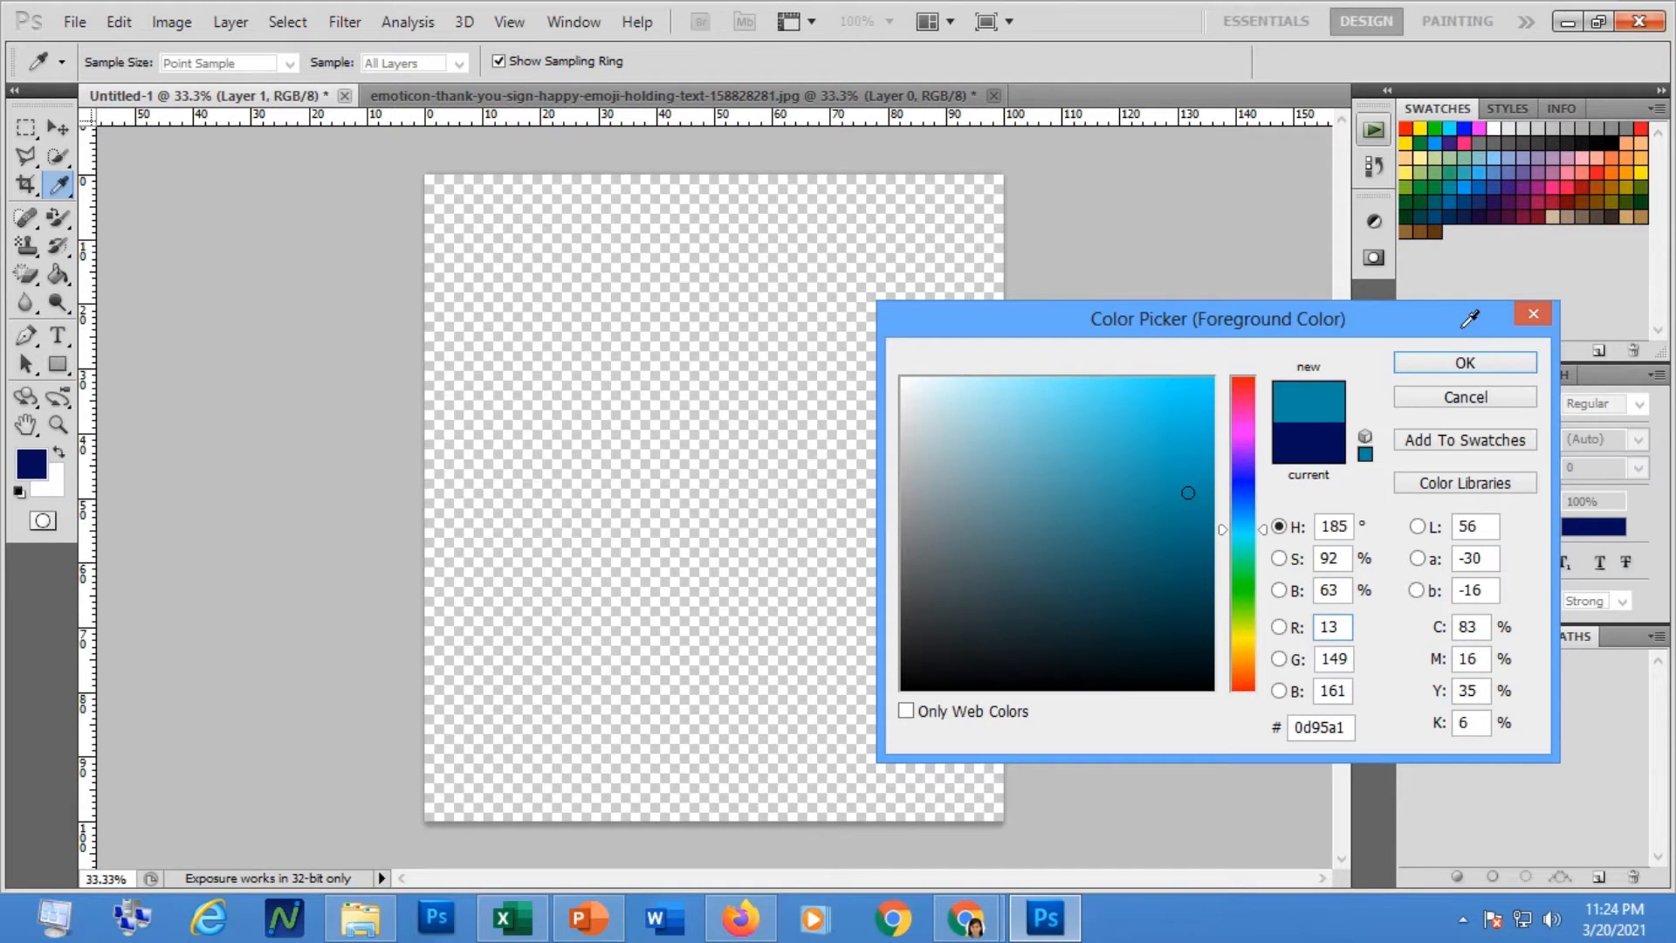
pyautogui.click(1464, 362)
# Draw a closed, wide four-sided shape layer across the middle of the canvas with the Pen tool in Shape layers mode.
pyautogui.press('p')
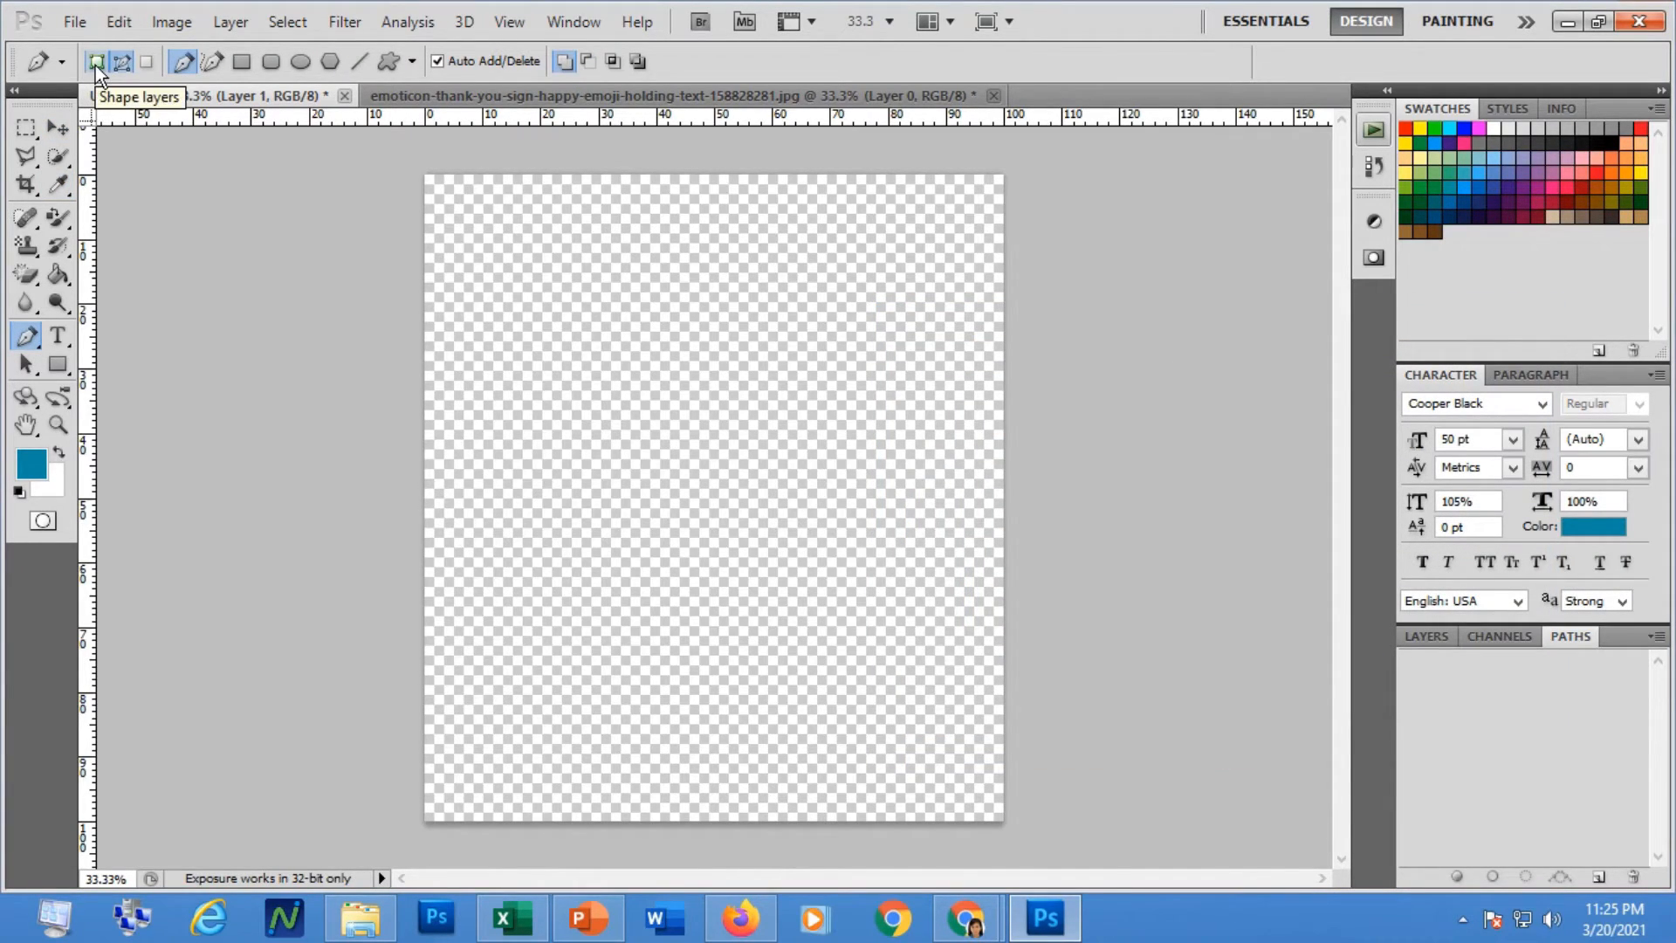
pyautogui.click(96, 64)
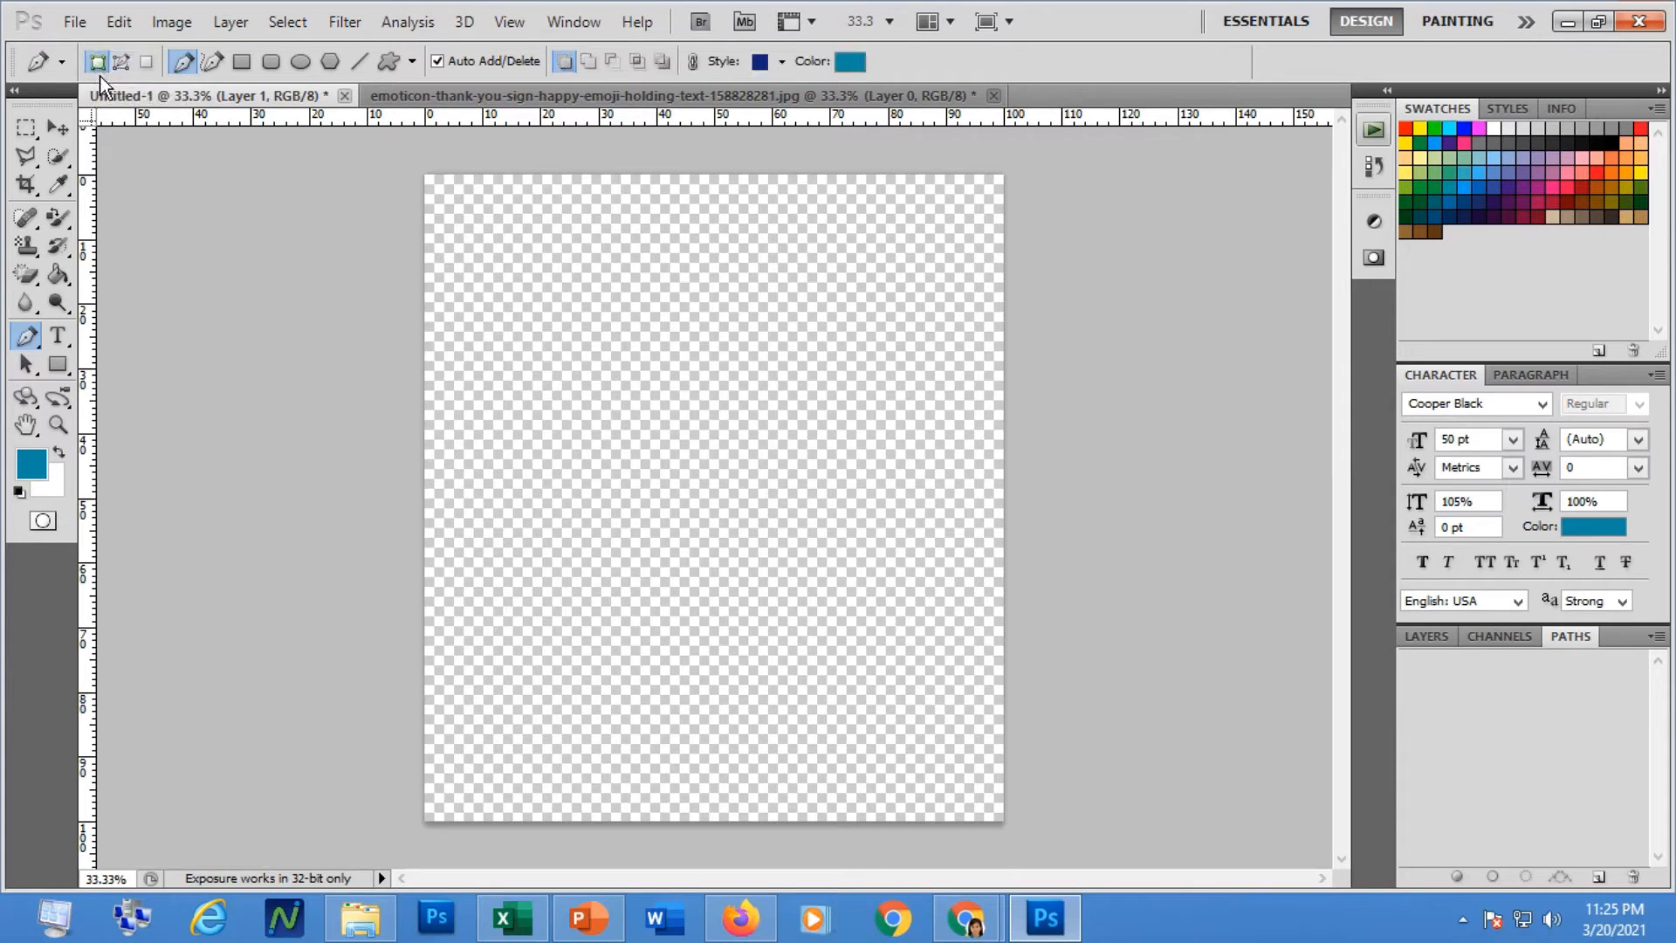
pyautogui.click(462, 392)
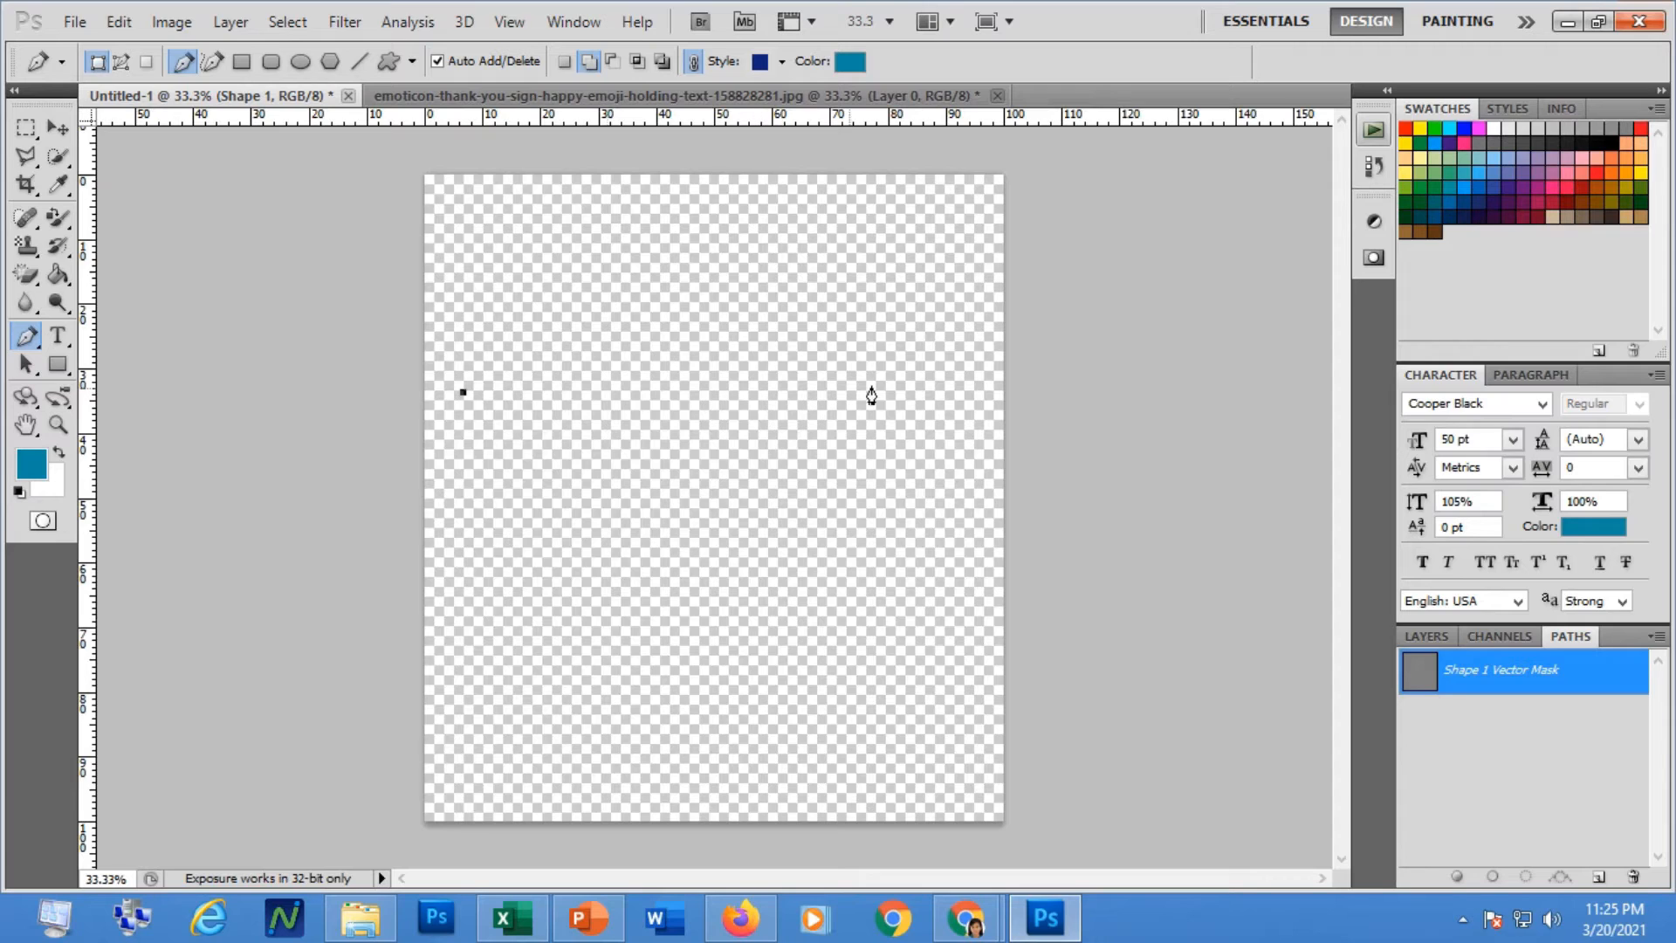
pyautogui.click(926, 389)
pyautogui.click(935, 577)
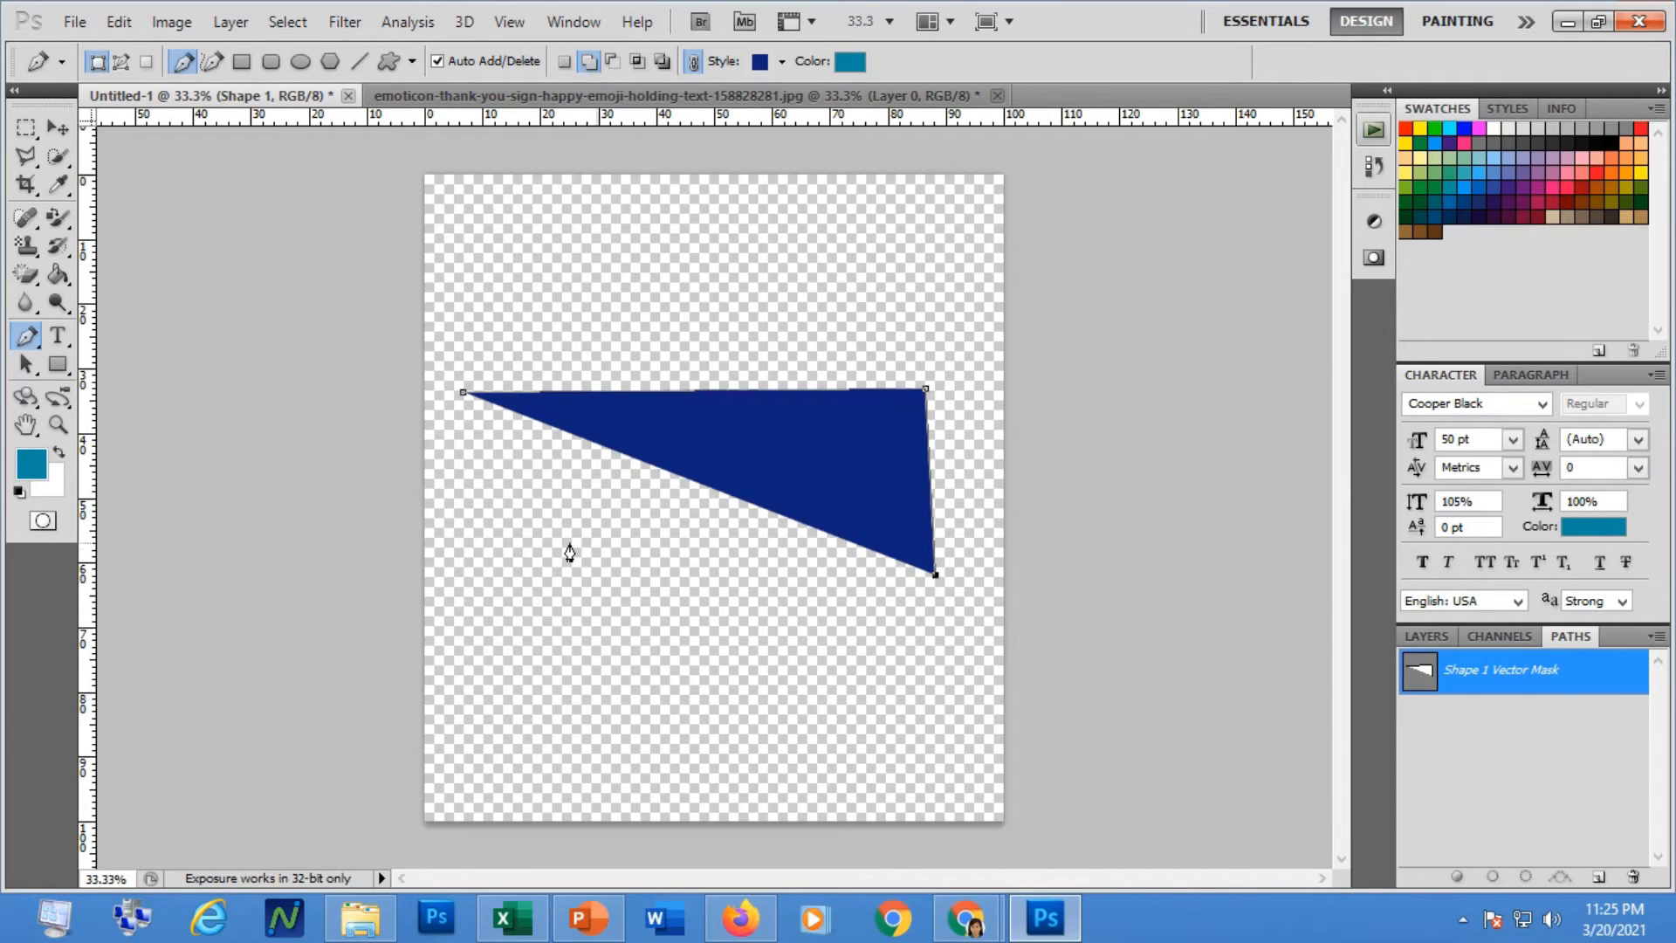
pyautogui.click(487, 555)
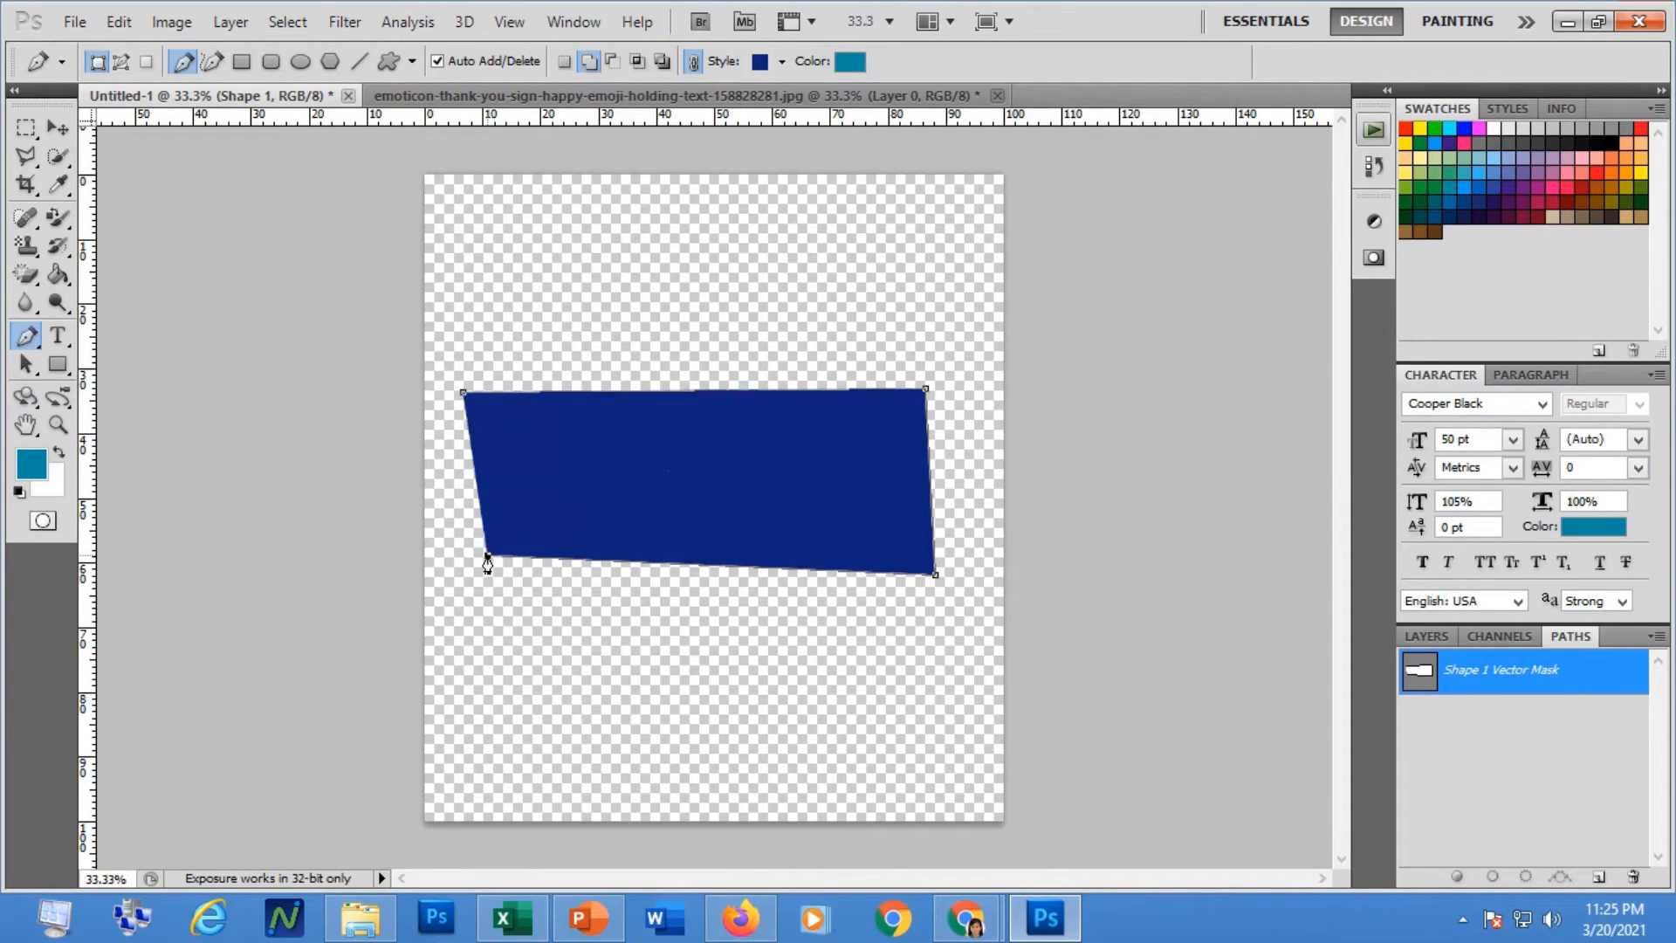
pyautogui.click(464, 394)
# Add two anchor points on the shape's lower edge, pulling the first up into an arch and the second down to form a wave.
pyautogui.click(35, 342)
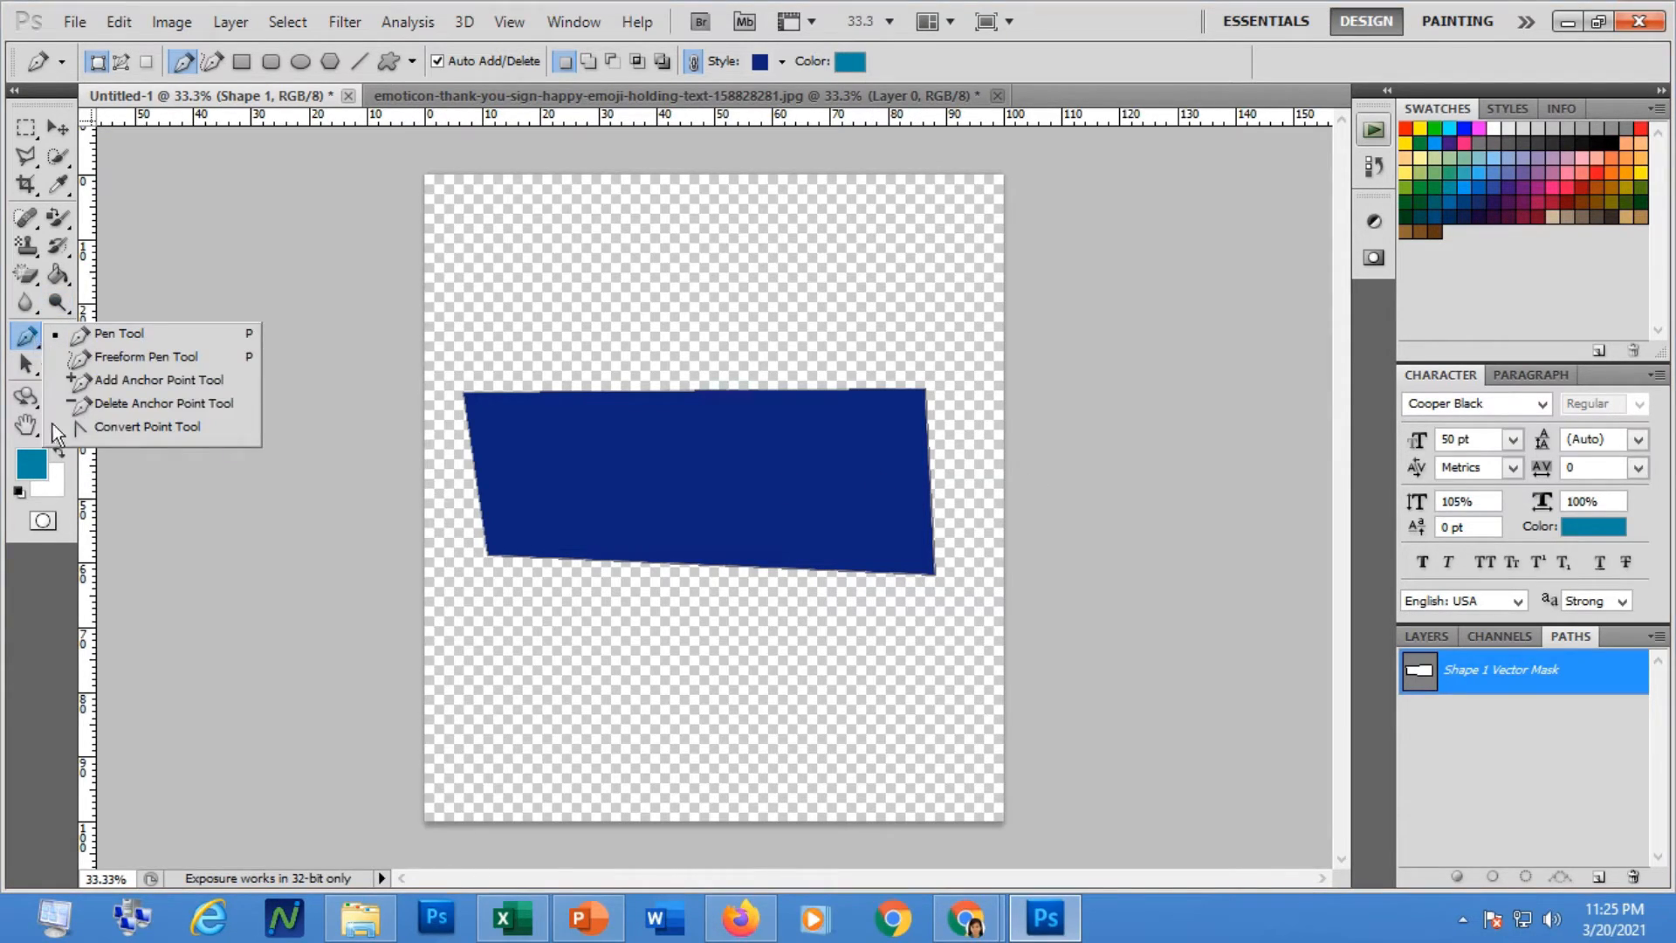
pyautogui.click(146, 389)
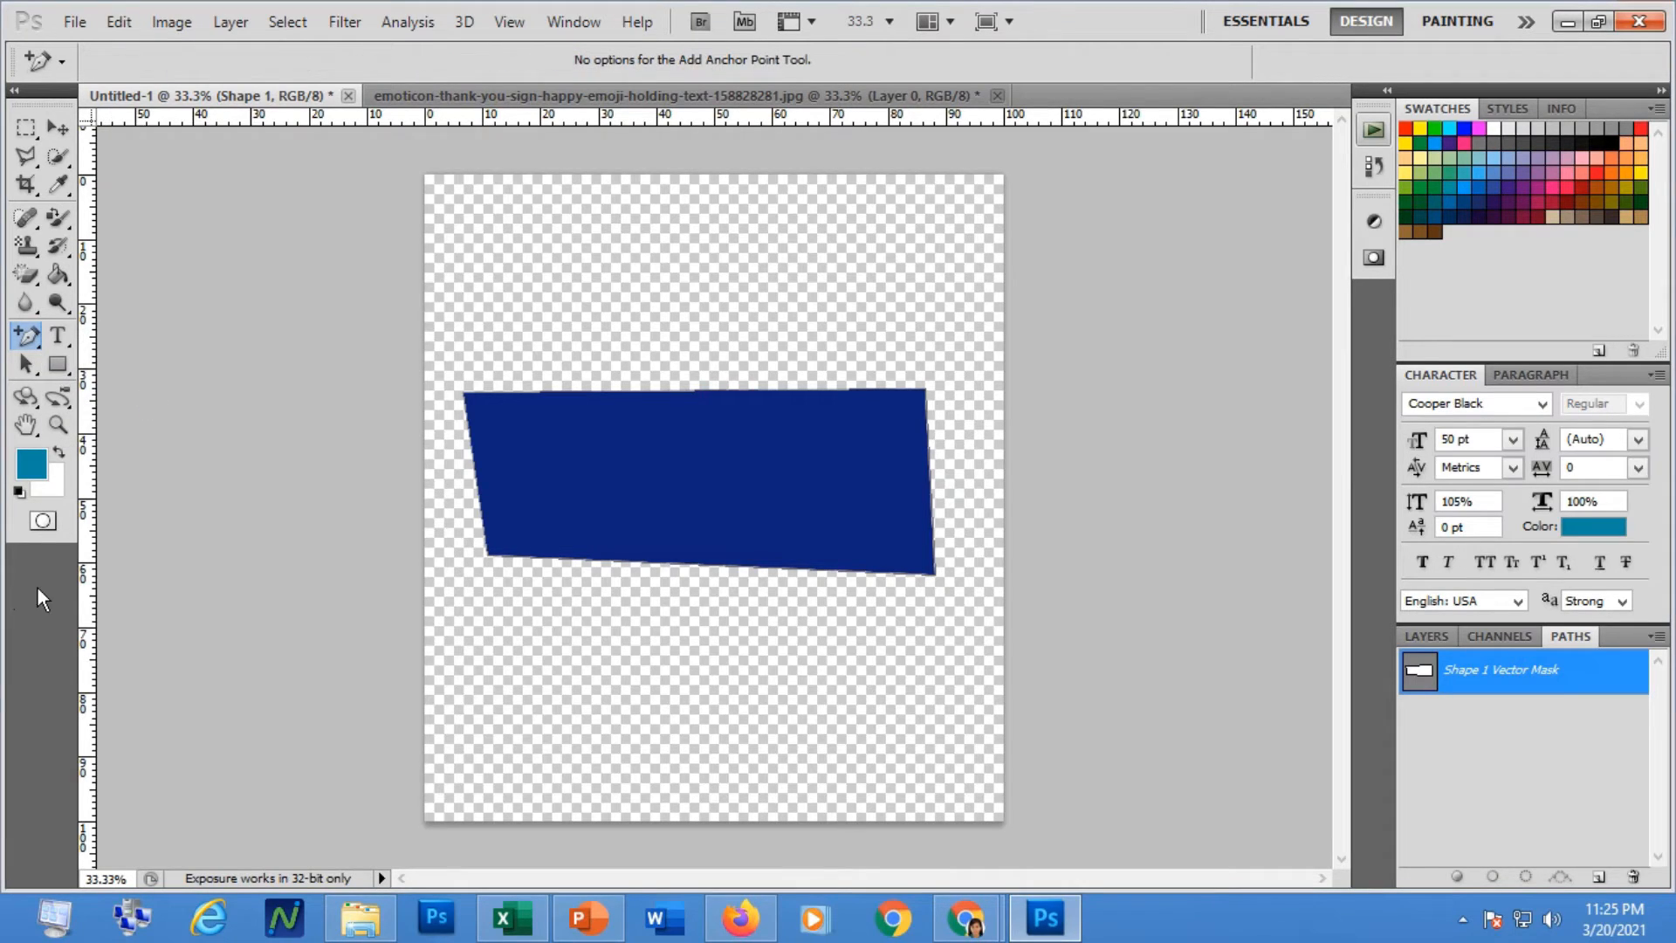
pyautogui.click(632, 562)
pyautogui.moveTo(632, 562); pyautogui.dragTo(652, 450)
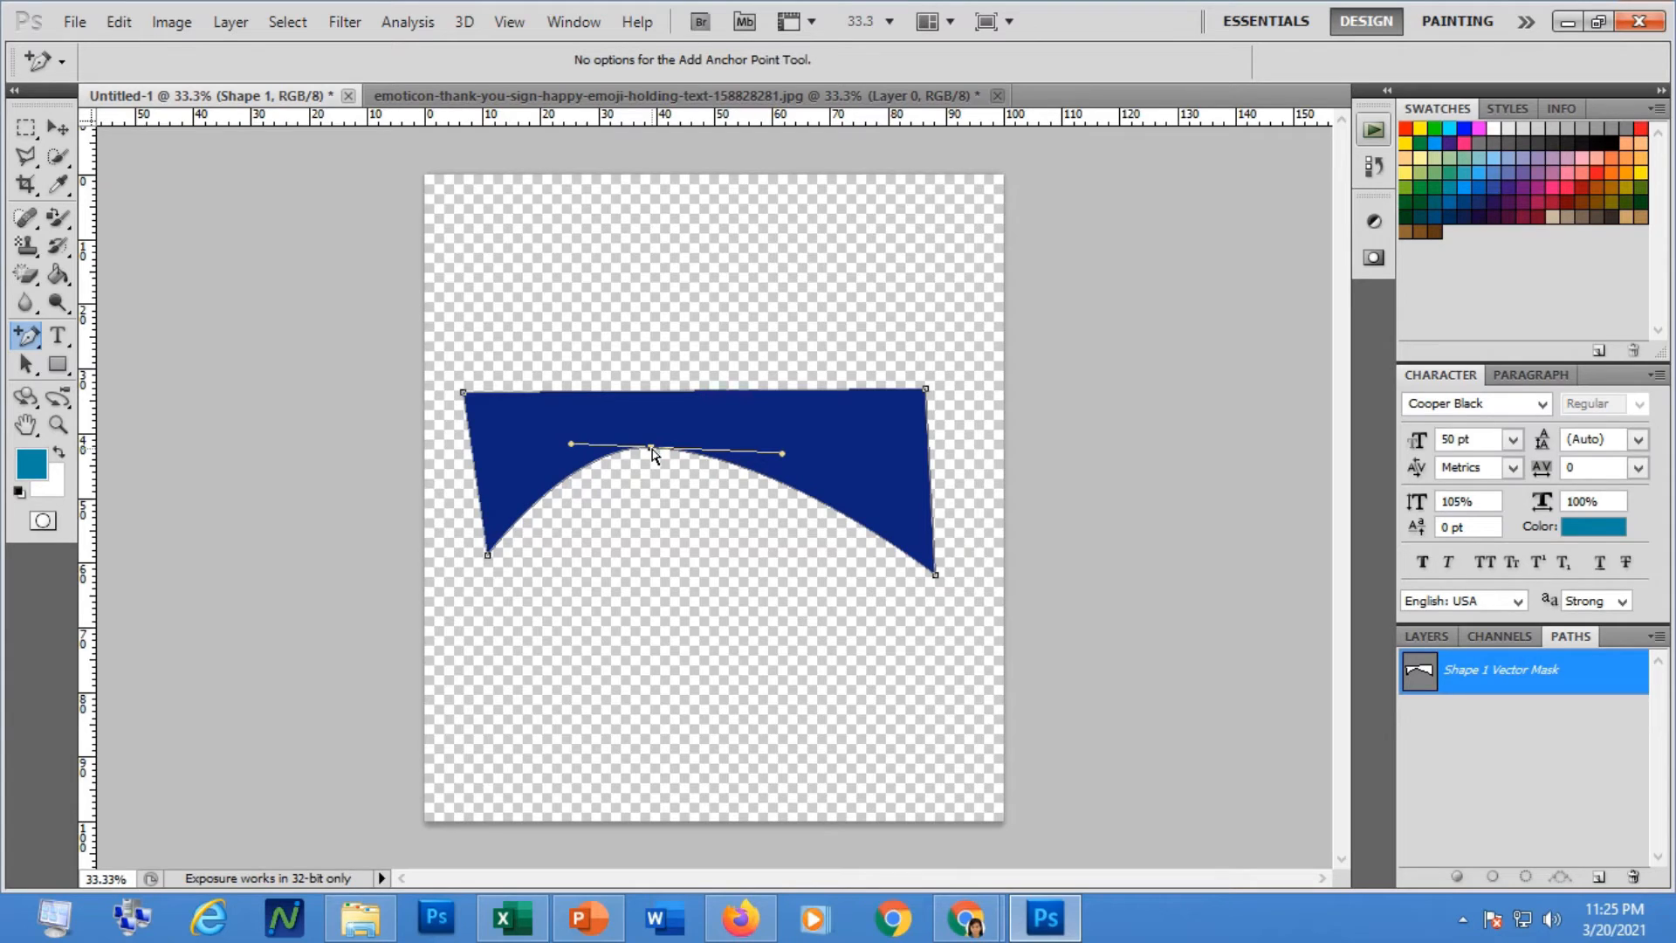
pyautogui.click(826, 506)
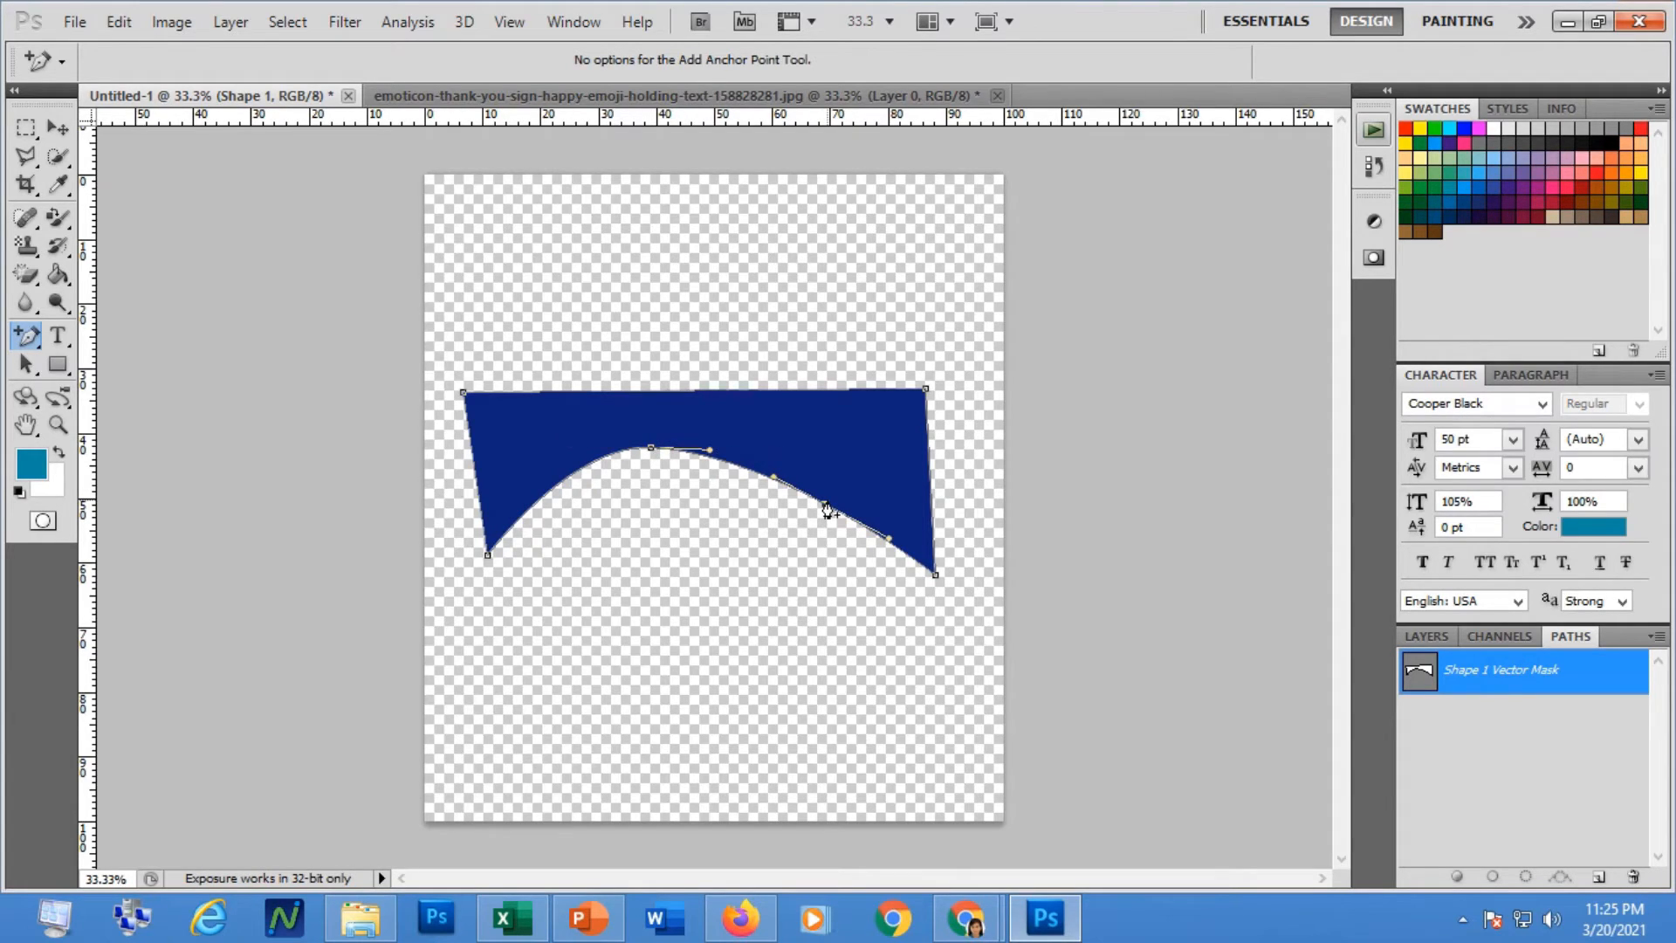
pyautogui.moveTo(827, 510); pyautogui.dragTo(785, 539)
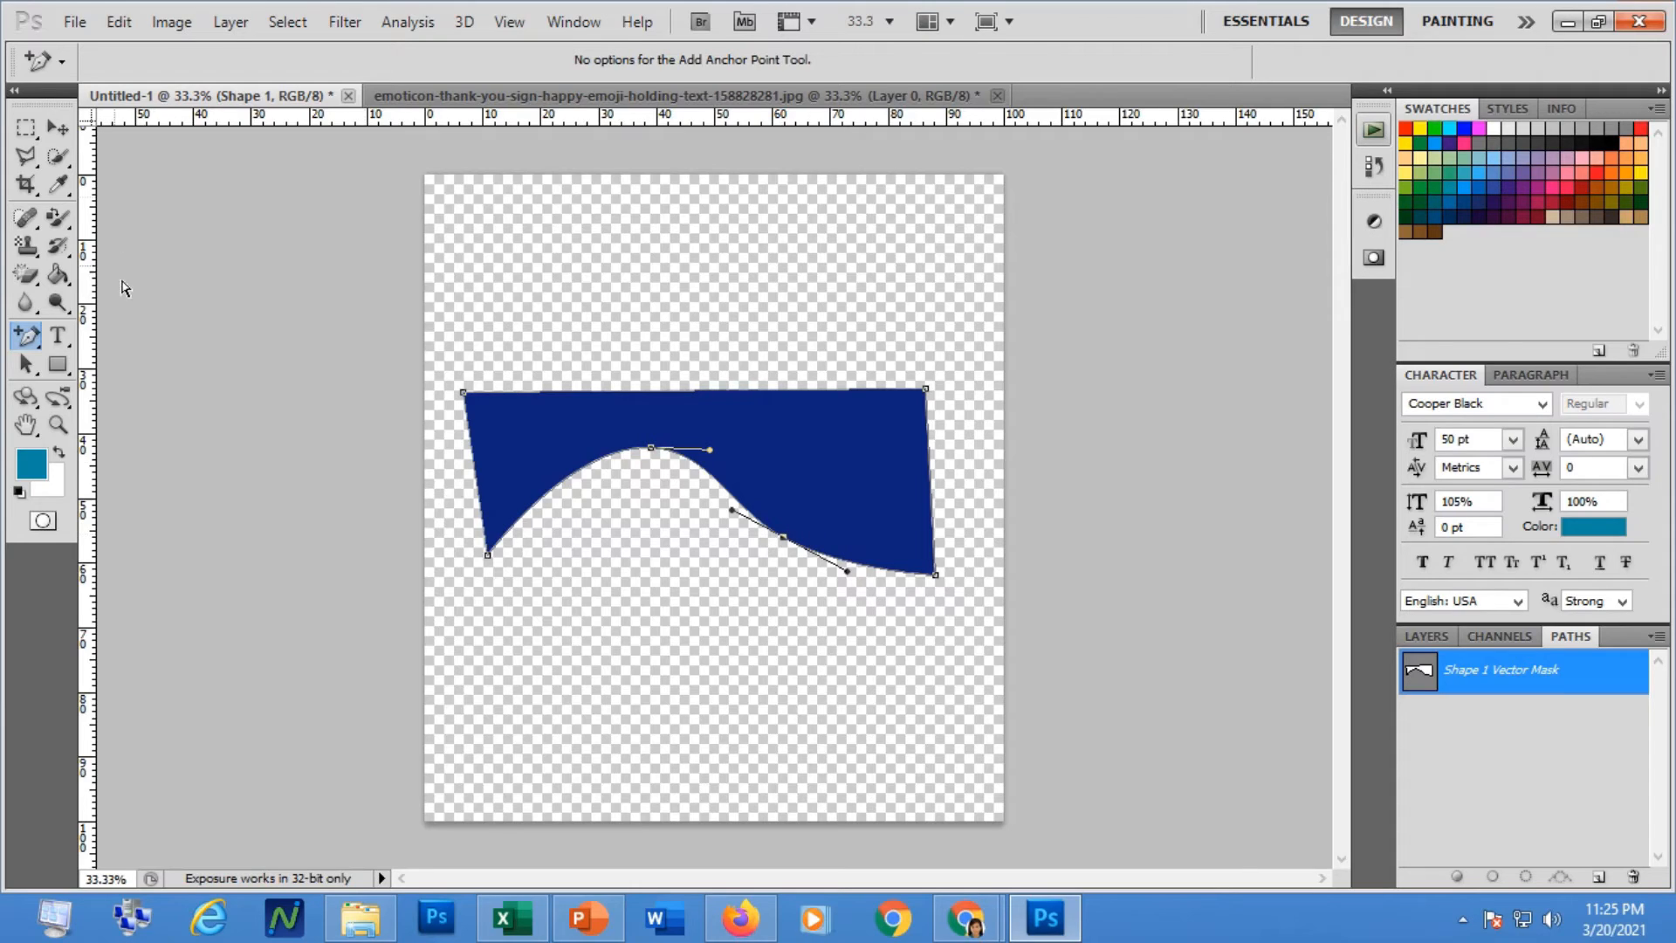
# Remove the anchor point at the peak of the arch on the shape's lower edge with the Delete Anchor Point tool.
pyautogui.click(21, 344)
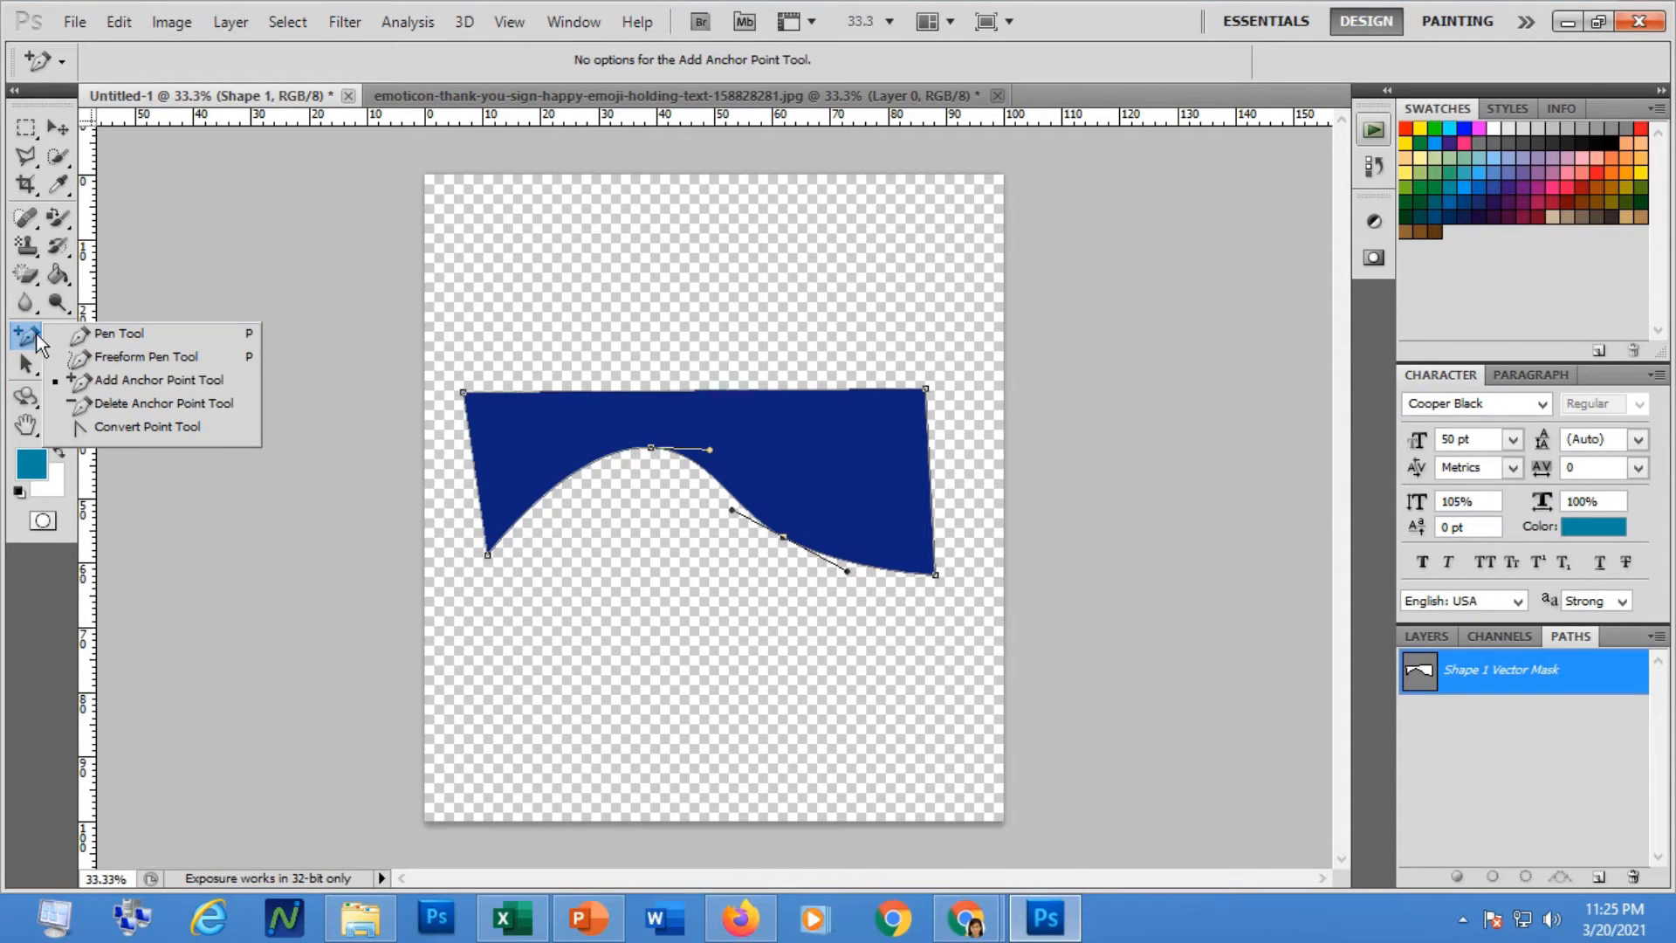
pyautogui.click(120, 409)
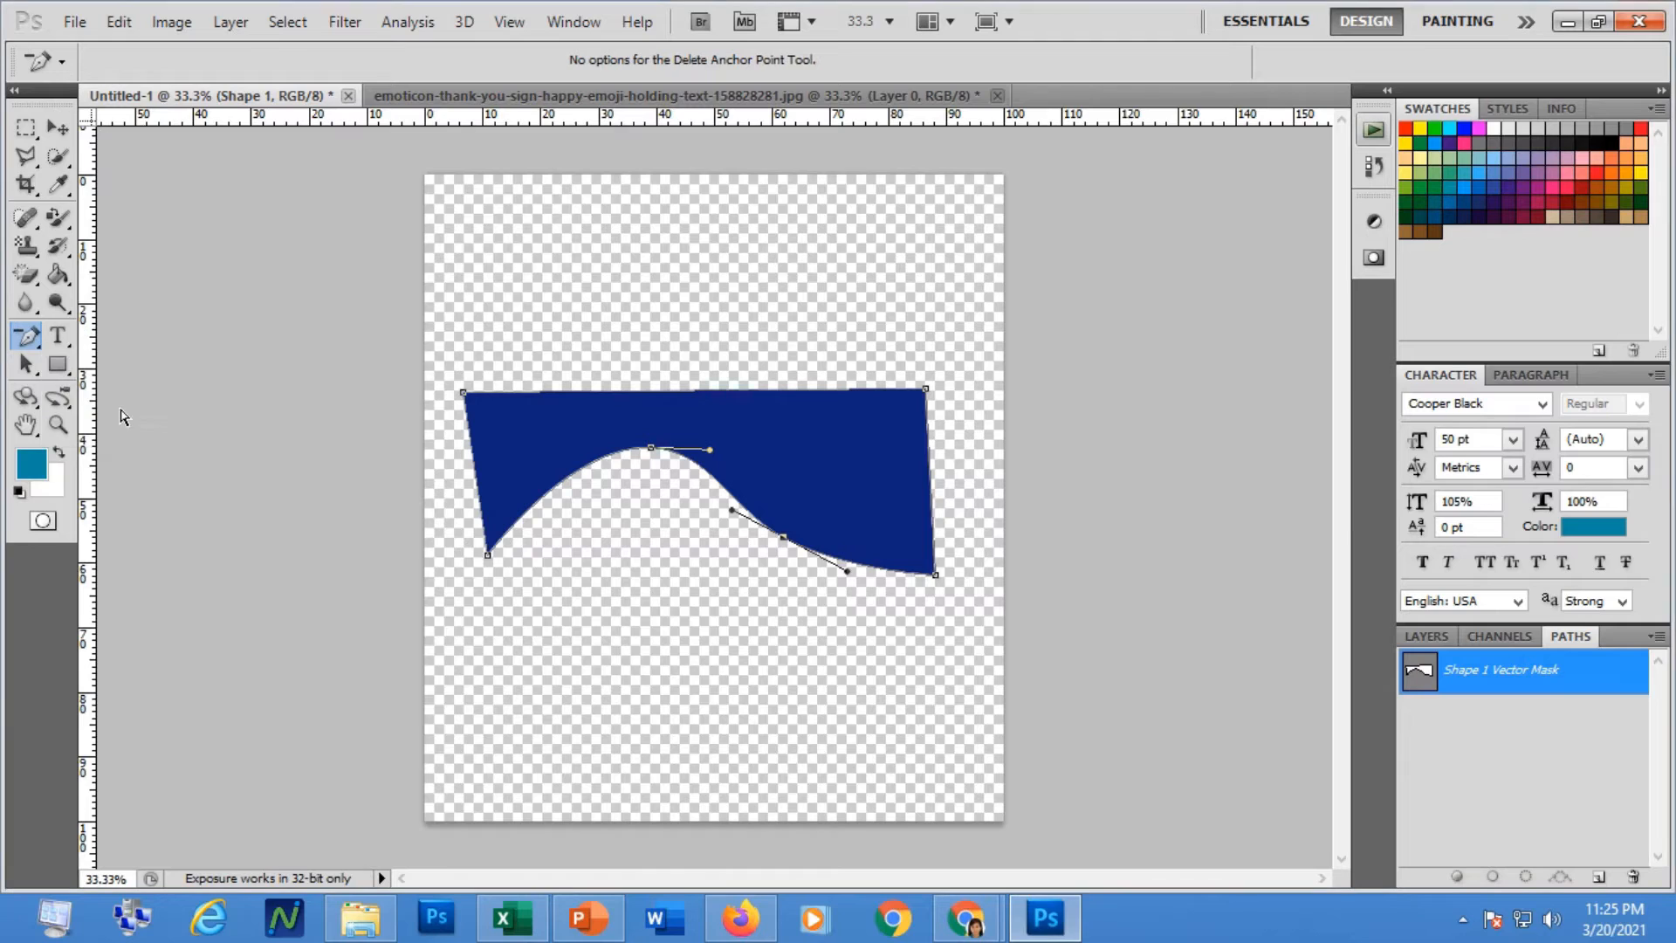
pyautogui.click(651, 451)
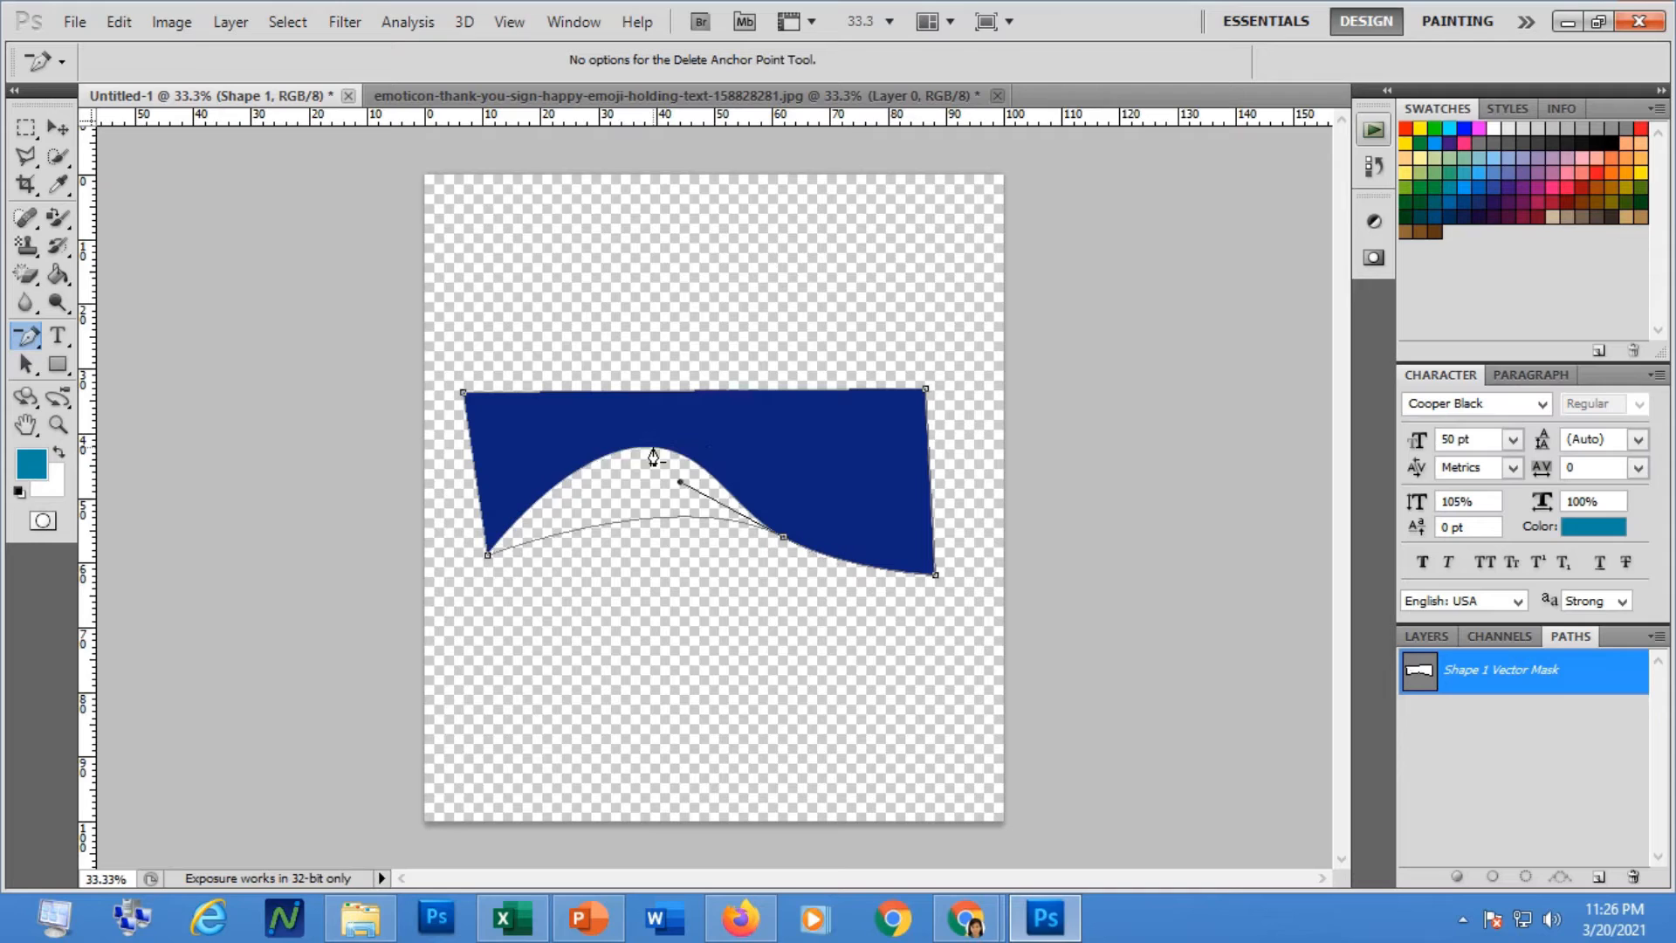
# Replace the remaining anchor point on the shape's lower edge with two new ones, pulling the middle one up into an arch and the left one down.
pyautogui.click(783, 538)
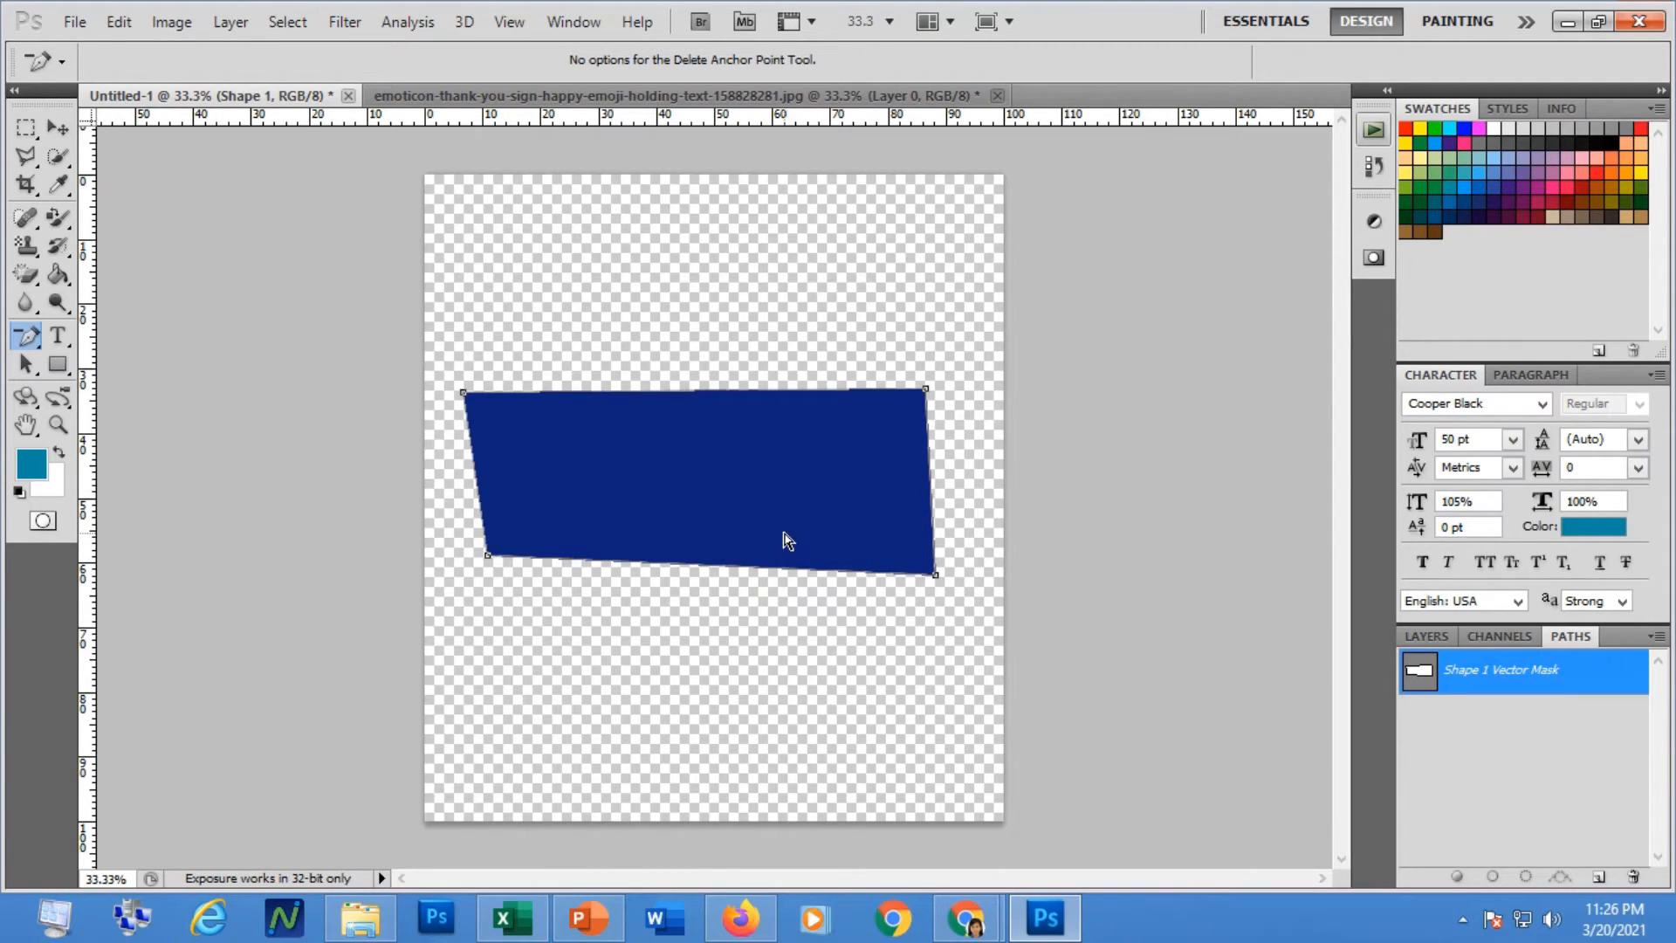
pyautogui.rightClick(27, 337)
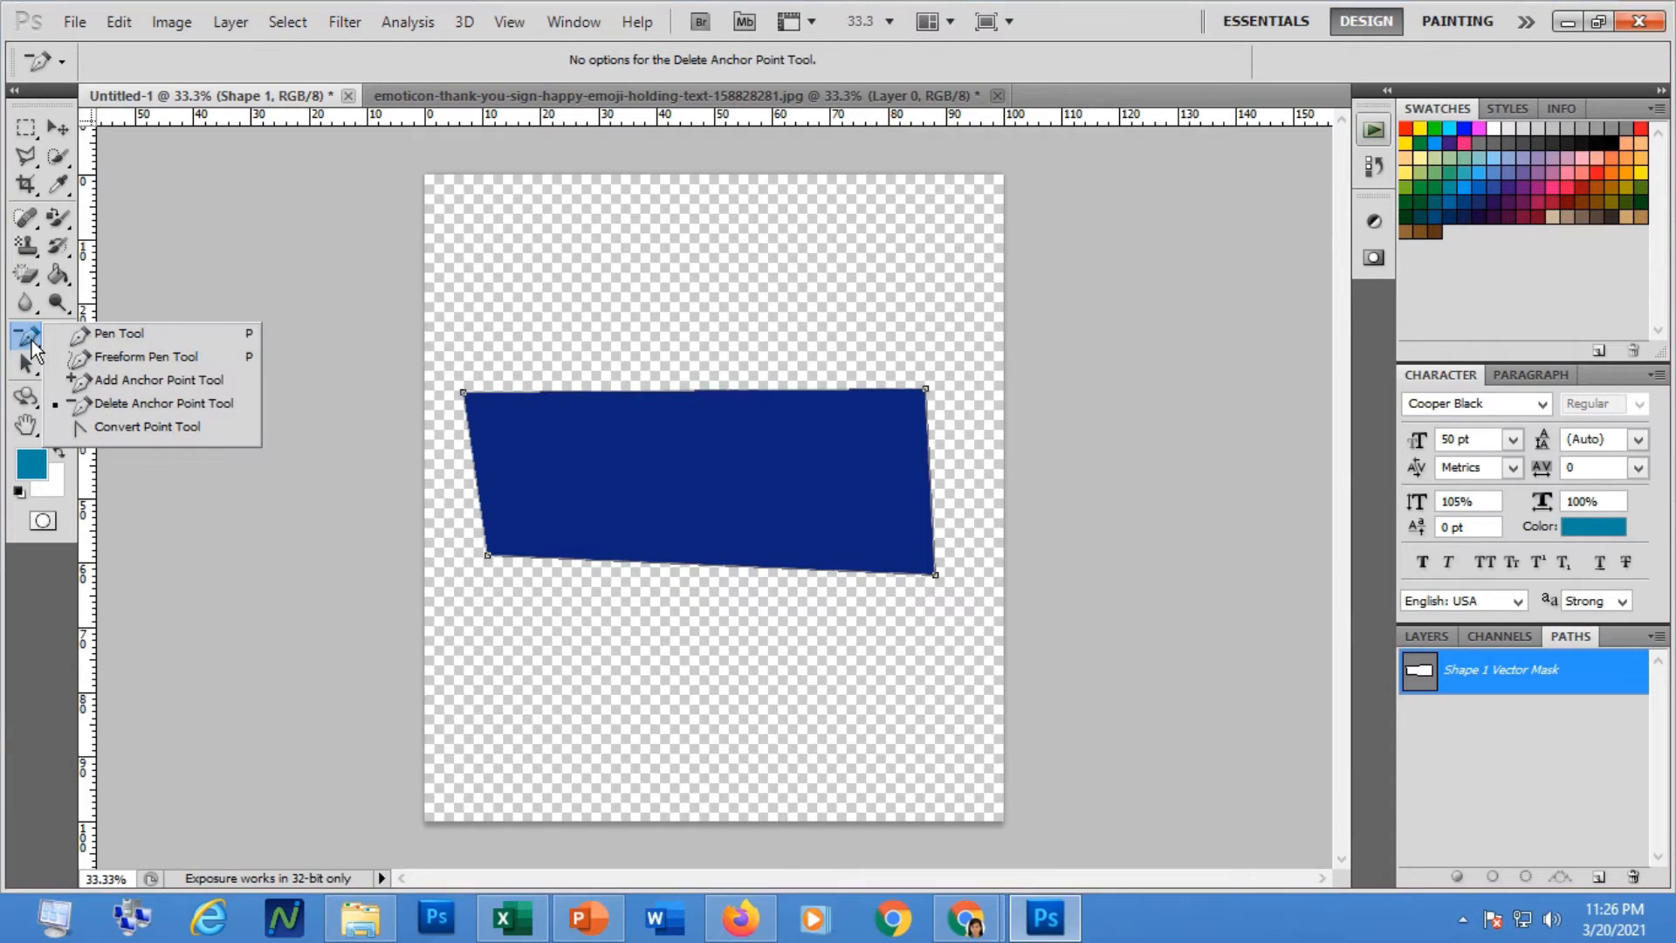
pyautogui.click(157, 380)
pyautogui.click(726, 567)
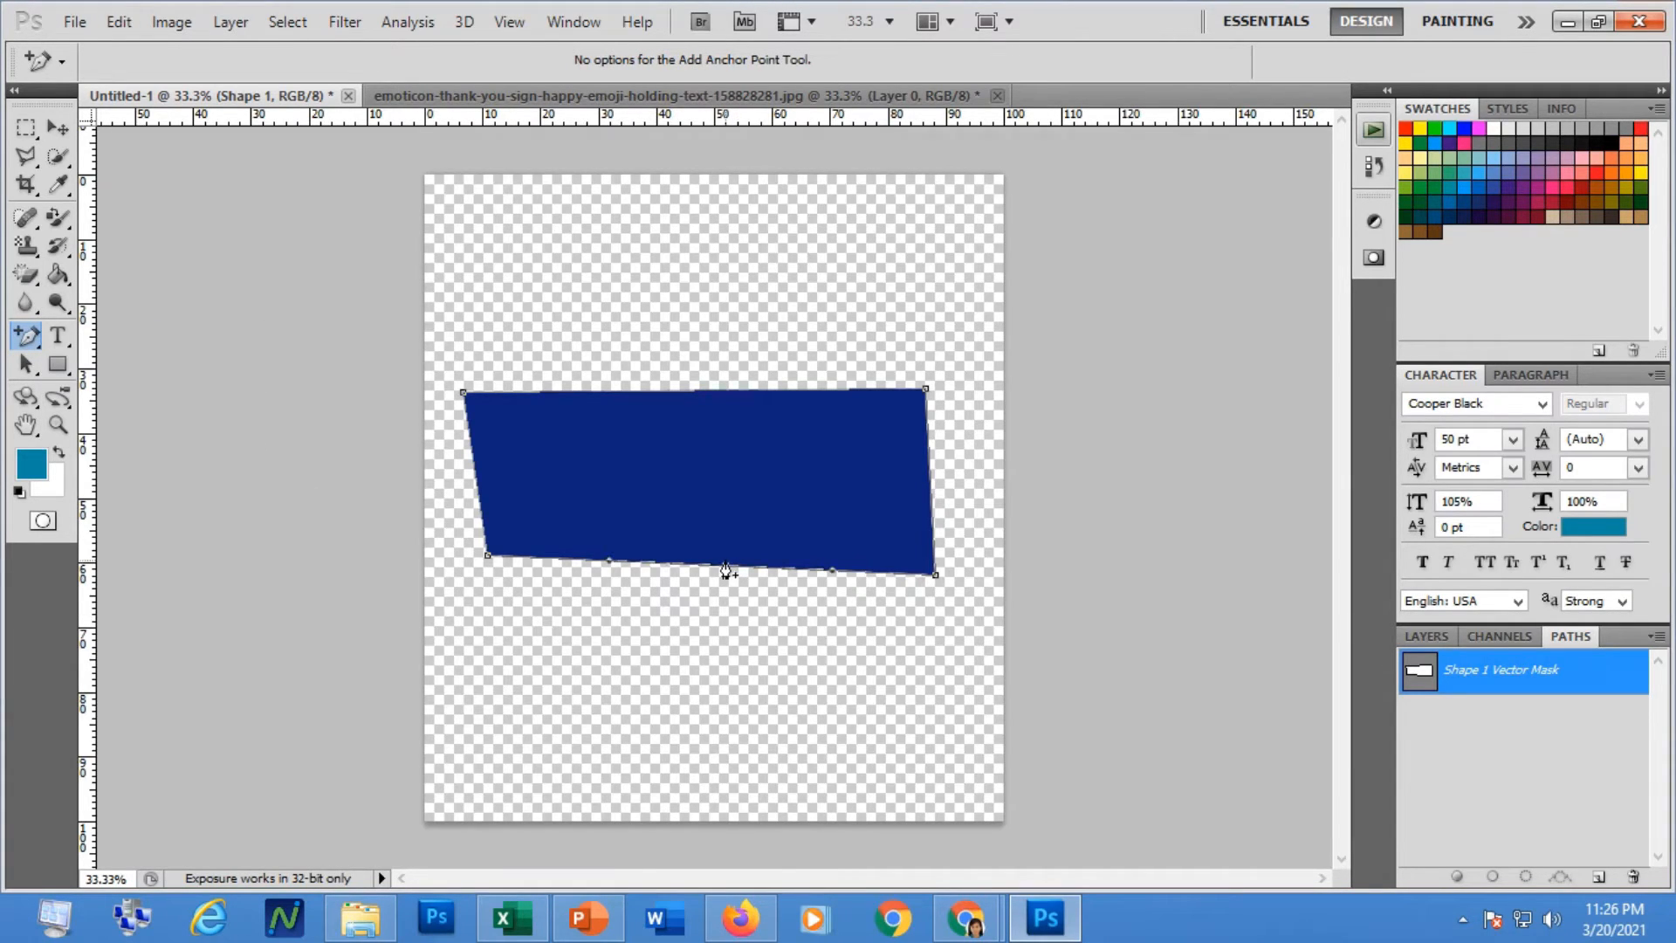
pyautogui.moveTo(726, 567); pyautogui.dragTo(724, 456)
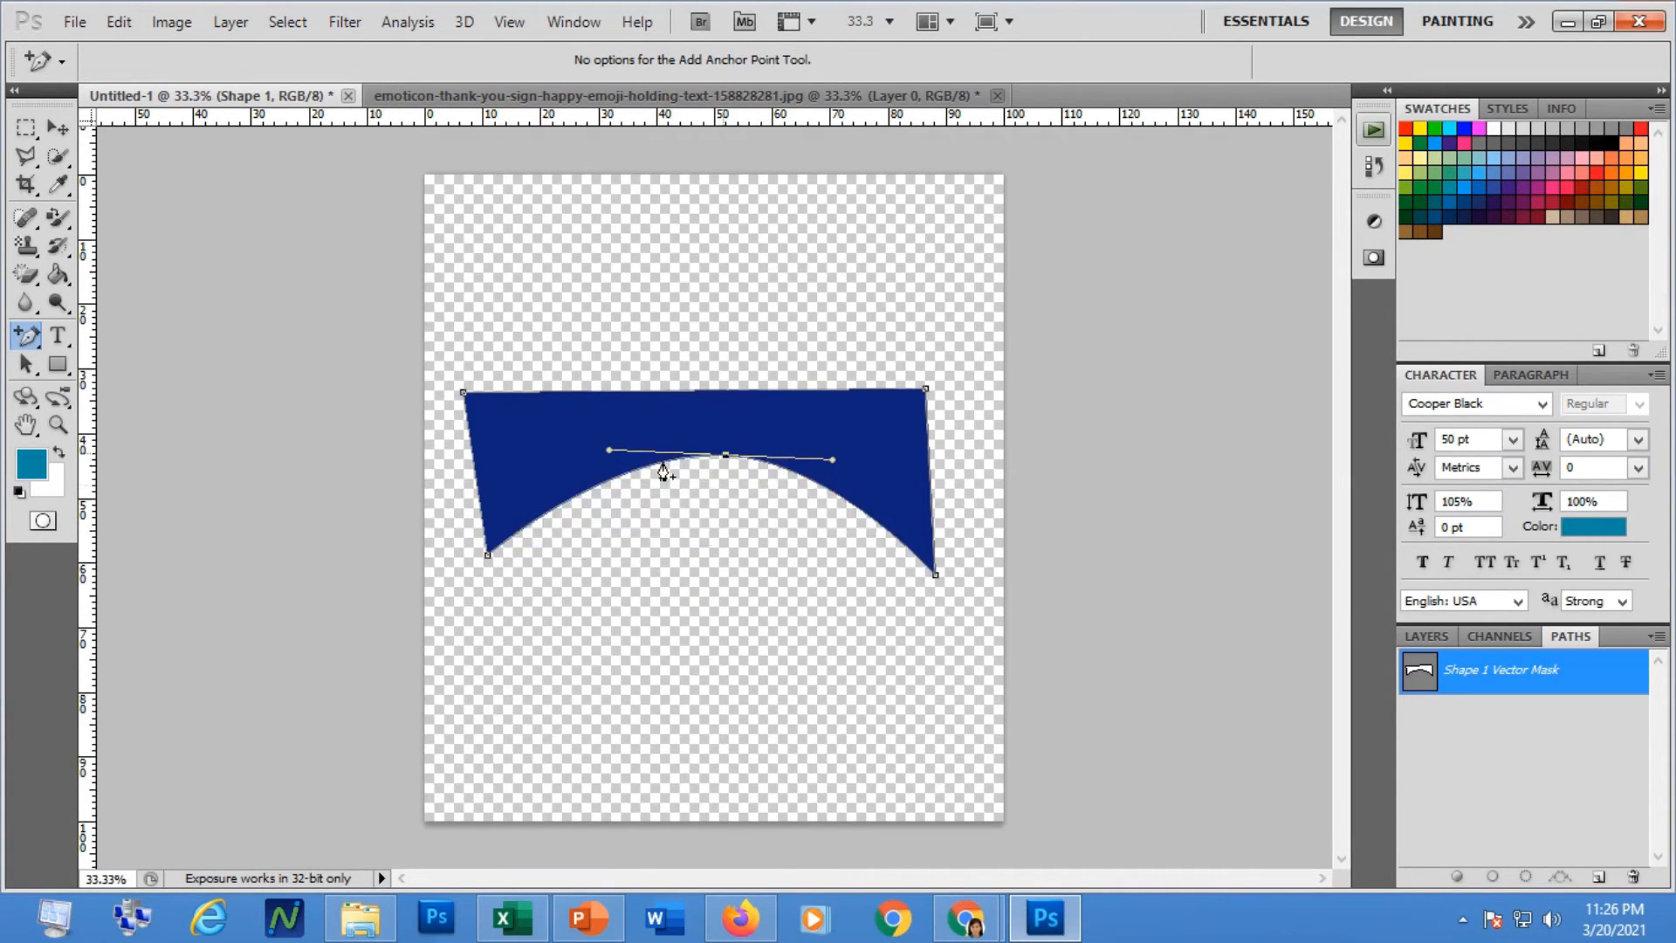
pyautogui.click(572, 506)
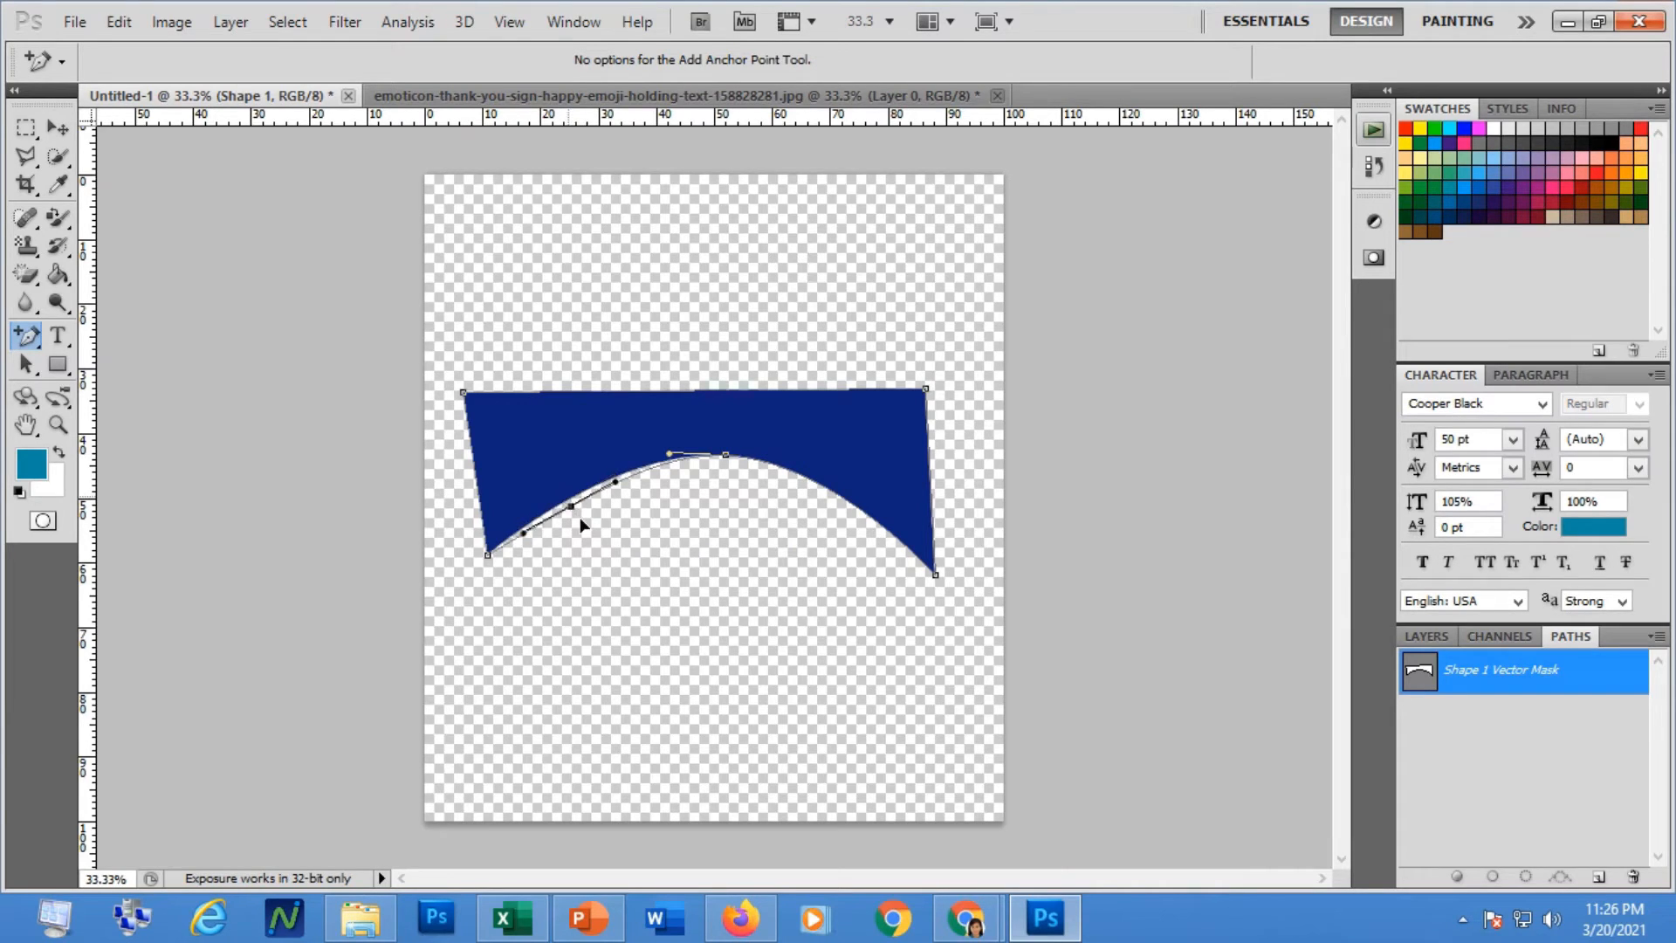
pyautogui.moveTo(571, 506); pyautogui.dragTo(611, 569)
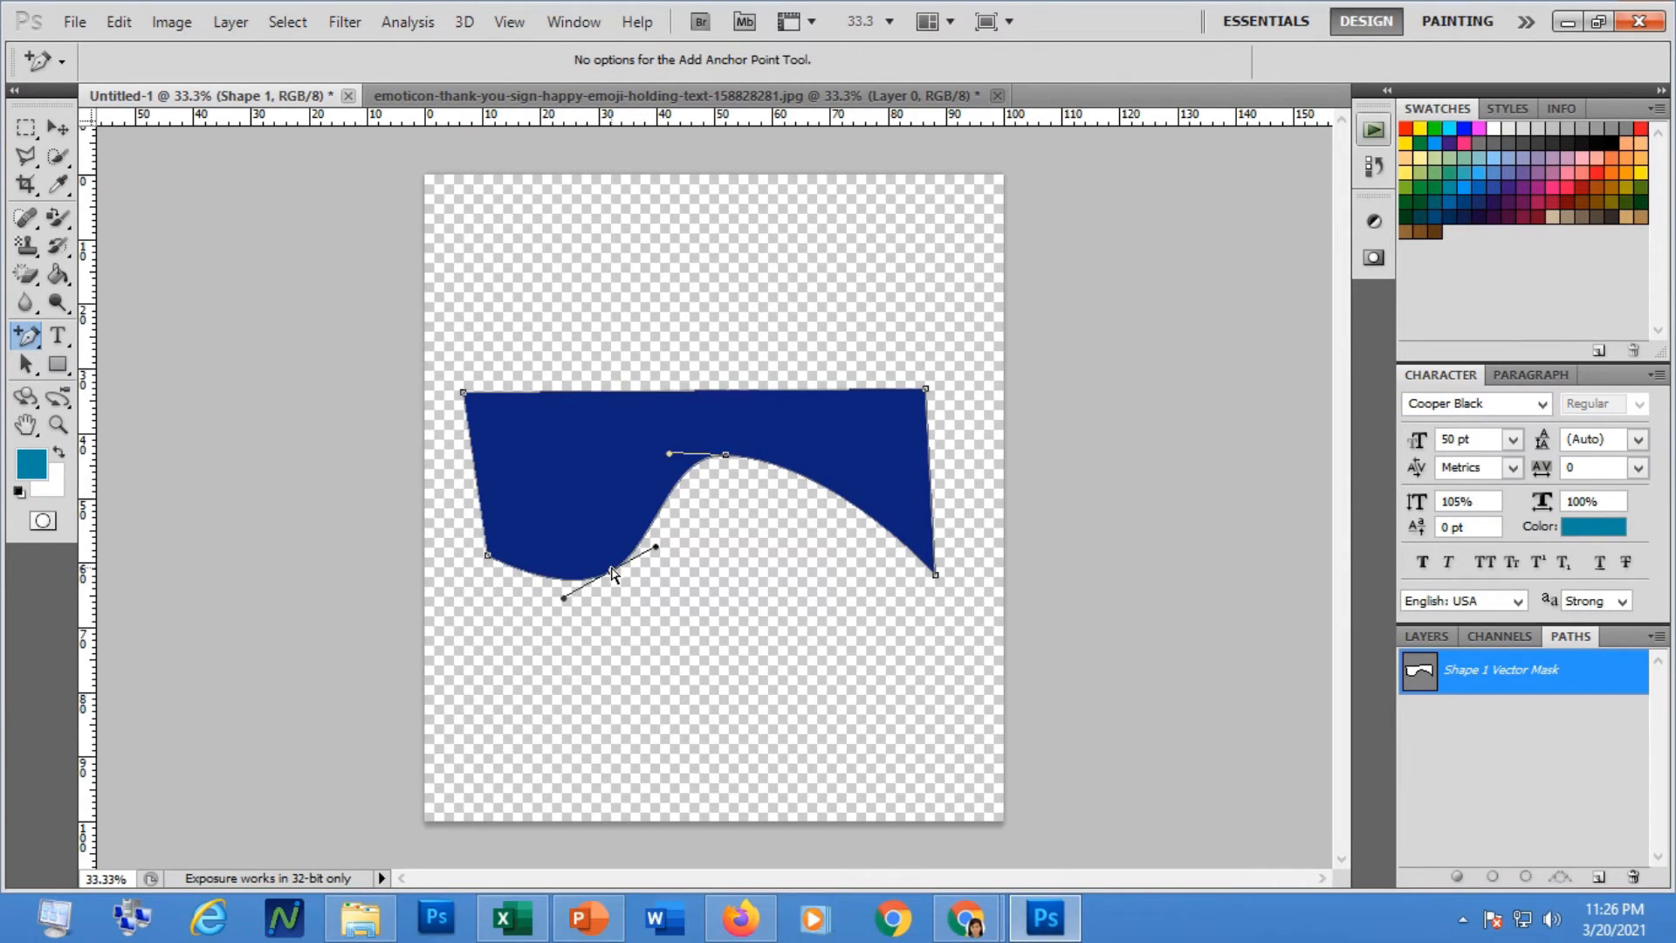
# Reshape the lower-left corner, upper-right corner and left lower-edge point into sweeping curves with the Convert Point tool.
pyautogui.click(26, 335)
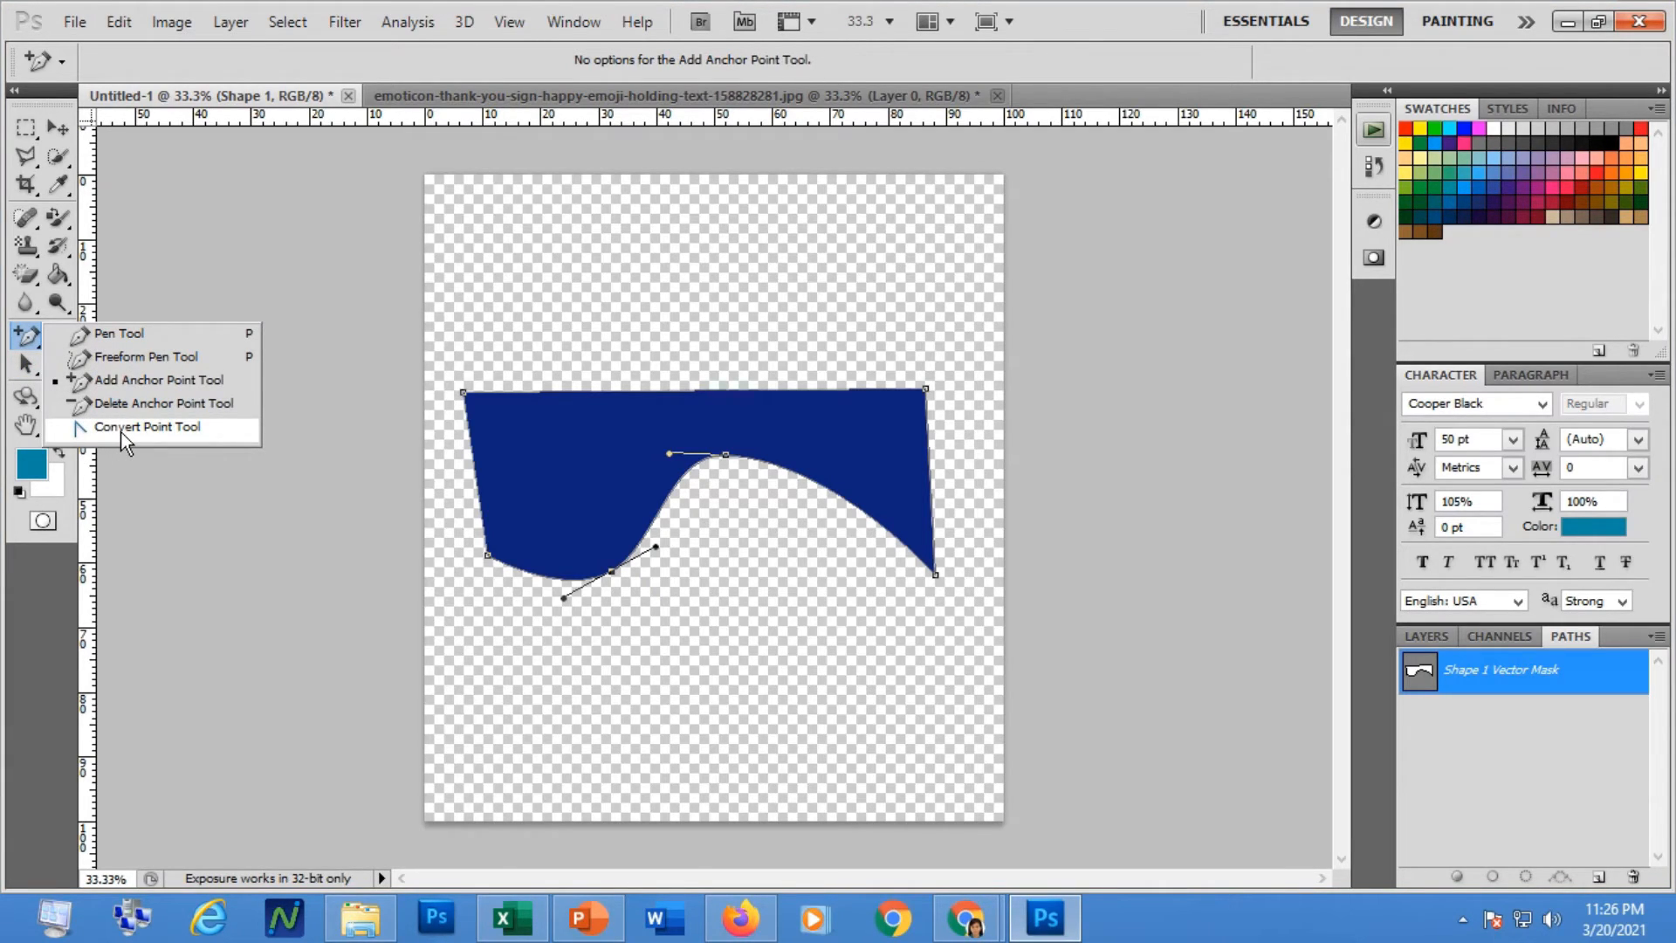
pyautogui.click(121, 428)
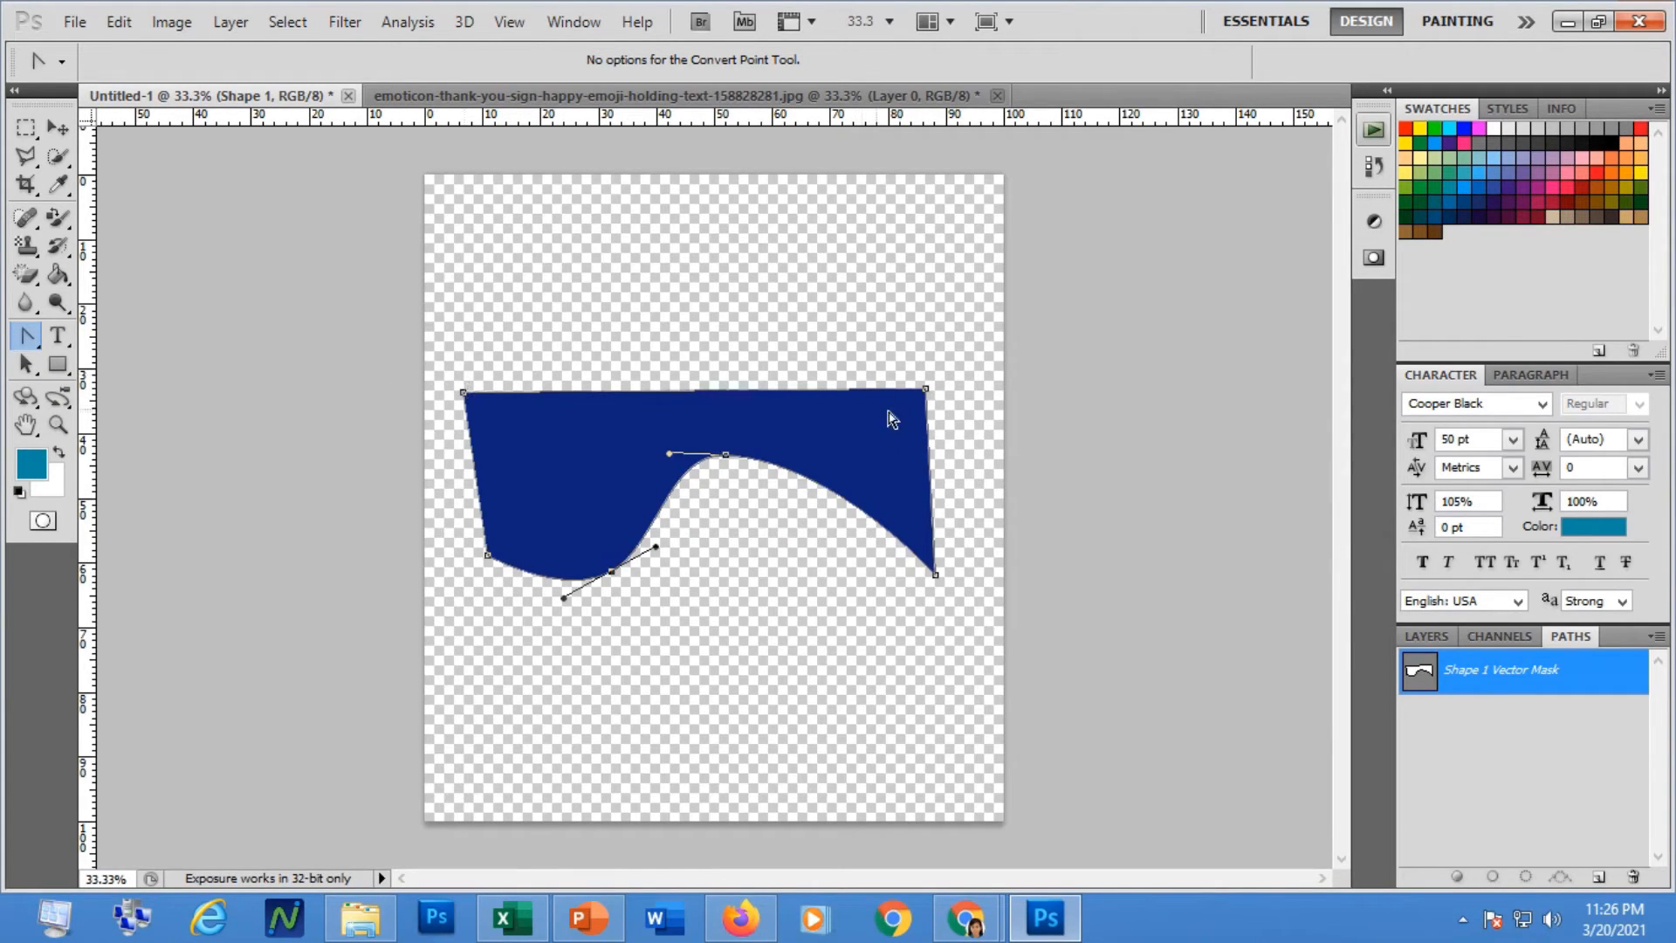
pyautogui.moveTo(488, 557); pyautogui.dragTo(631, 419)
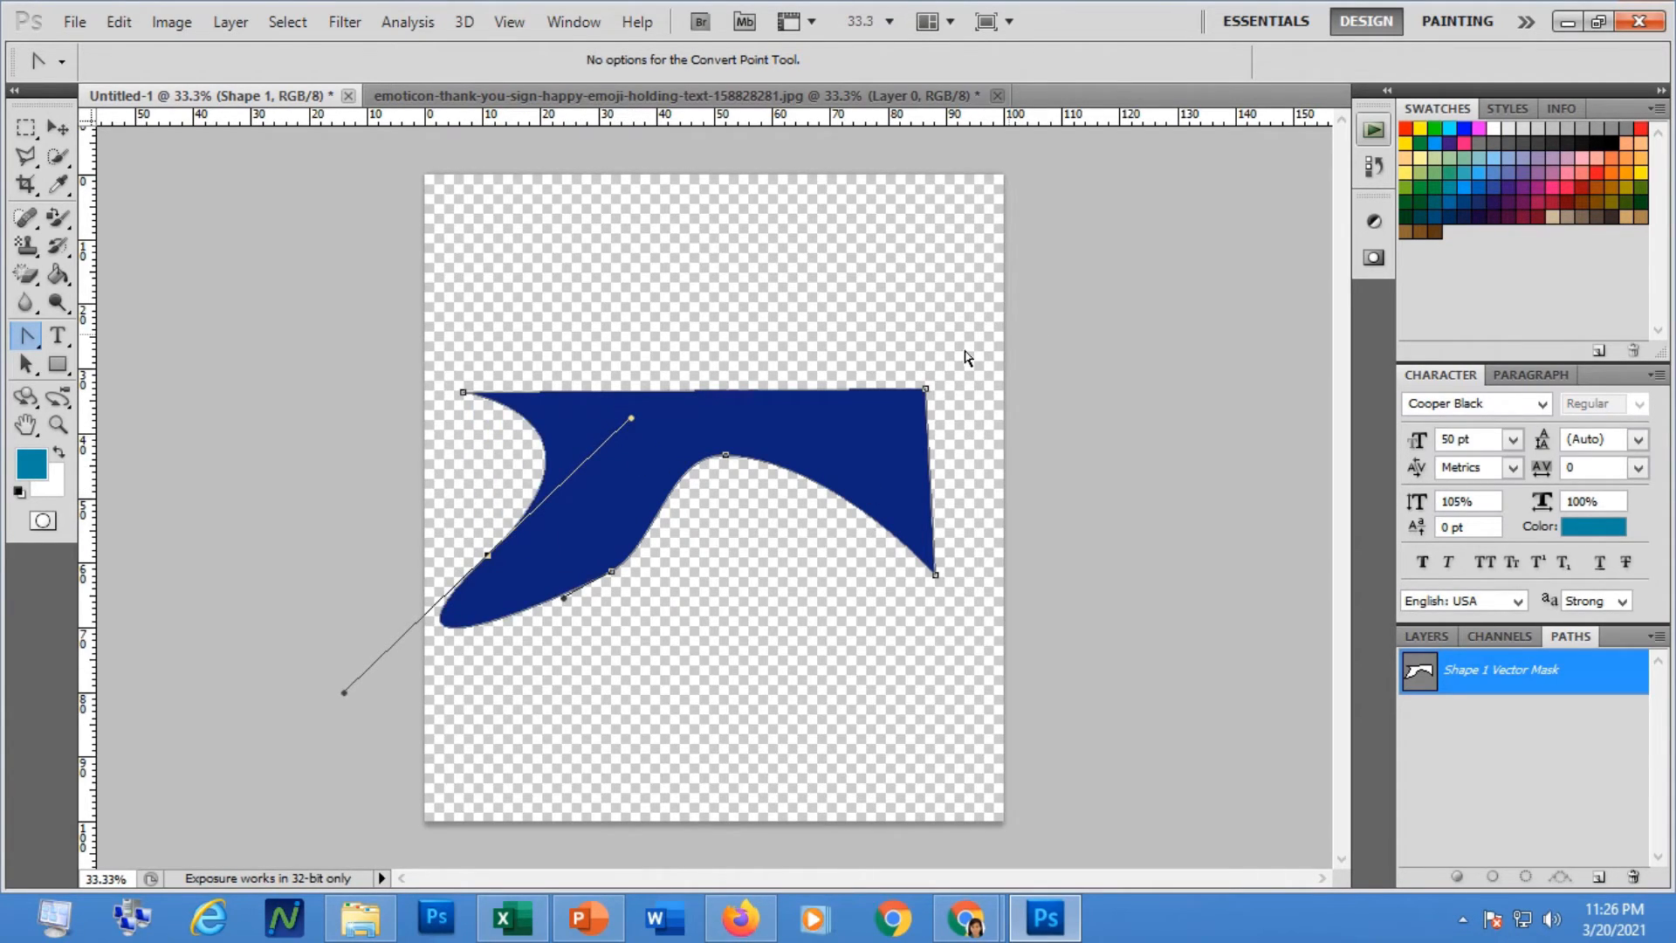
pyautogui.moveTo(925, 389); pyautogui.dragTo(642, 367)
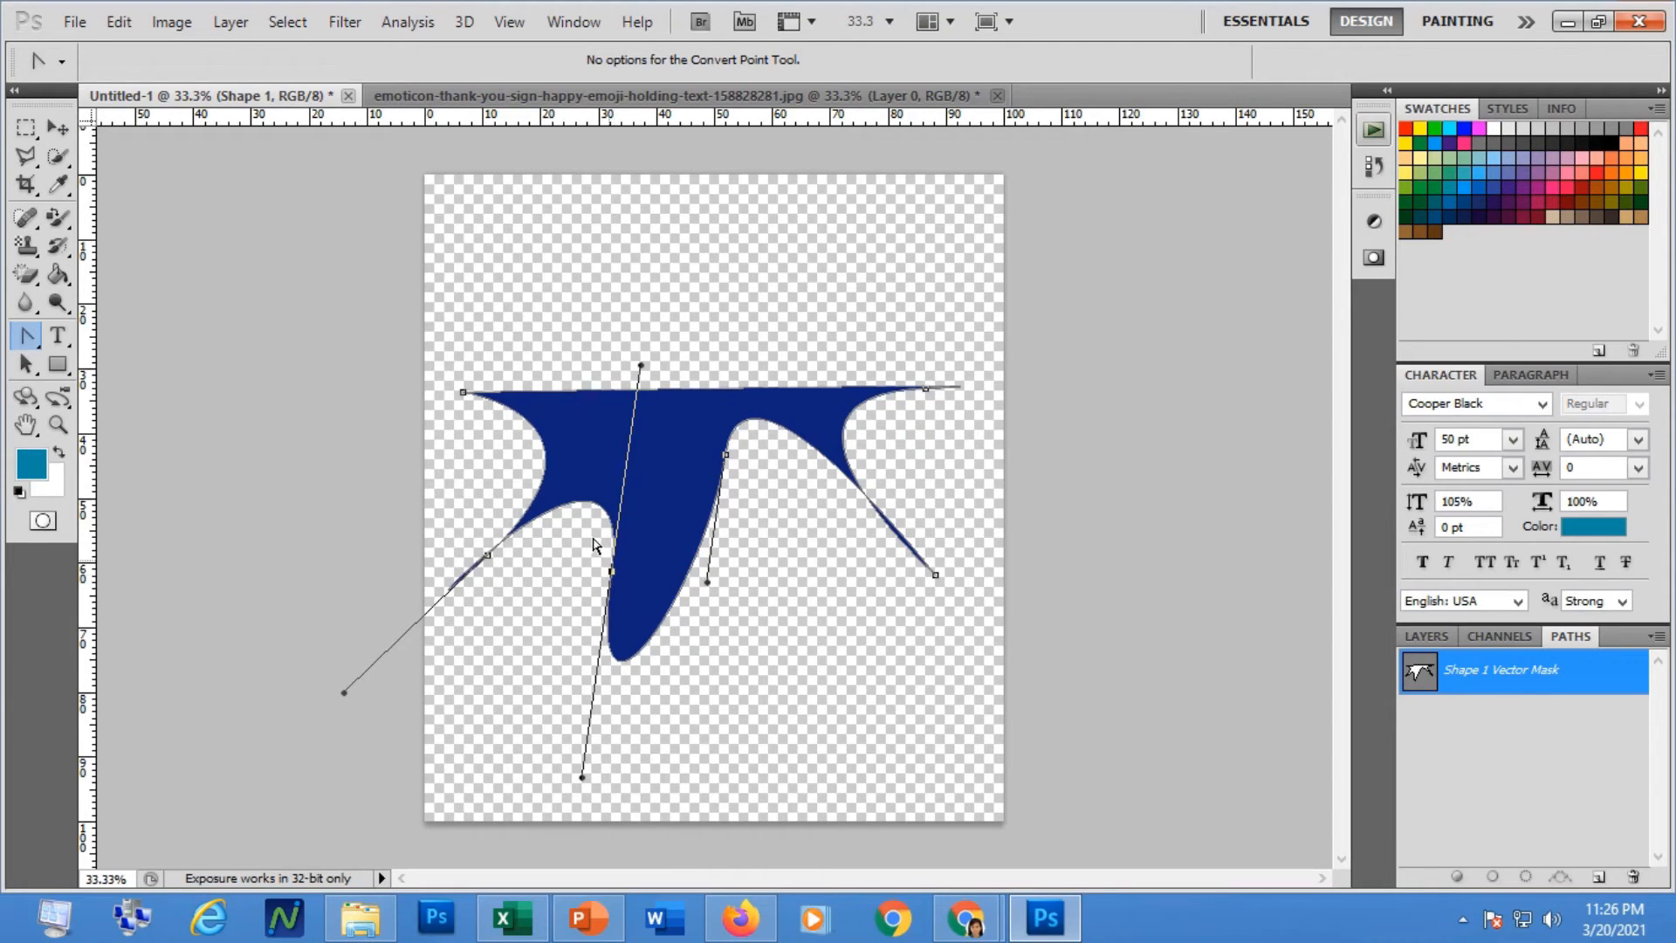
pyautogui.moveTo(613, 572); pyautogui.dragTo(549, 771)
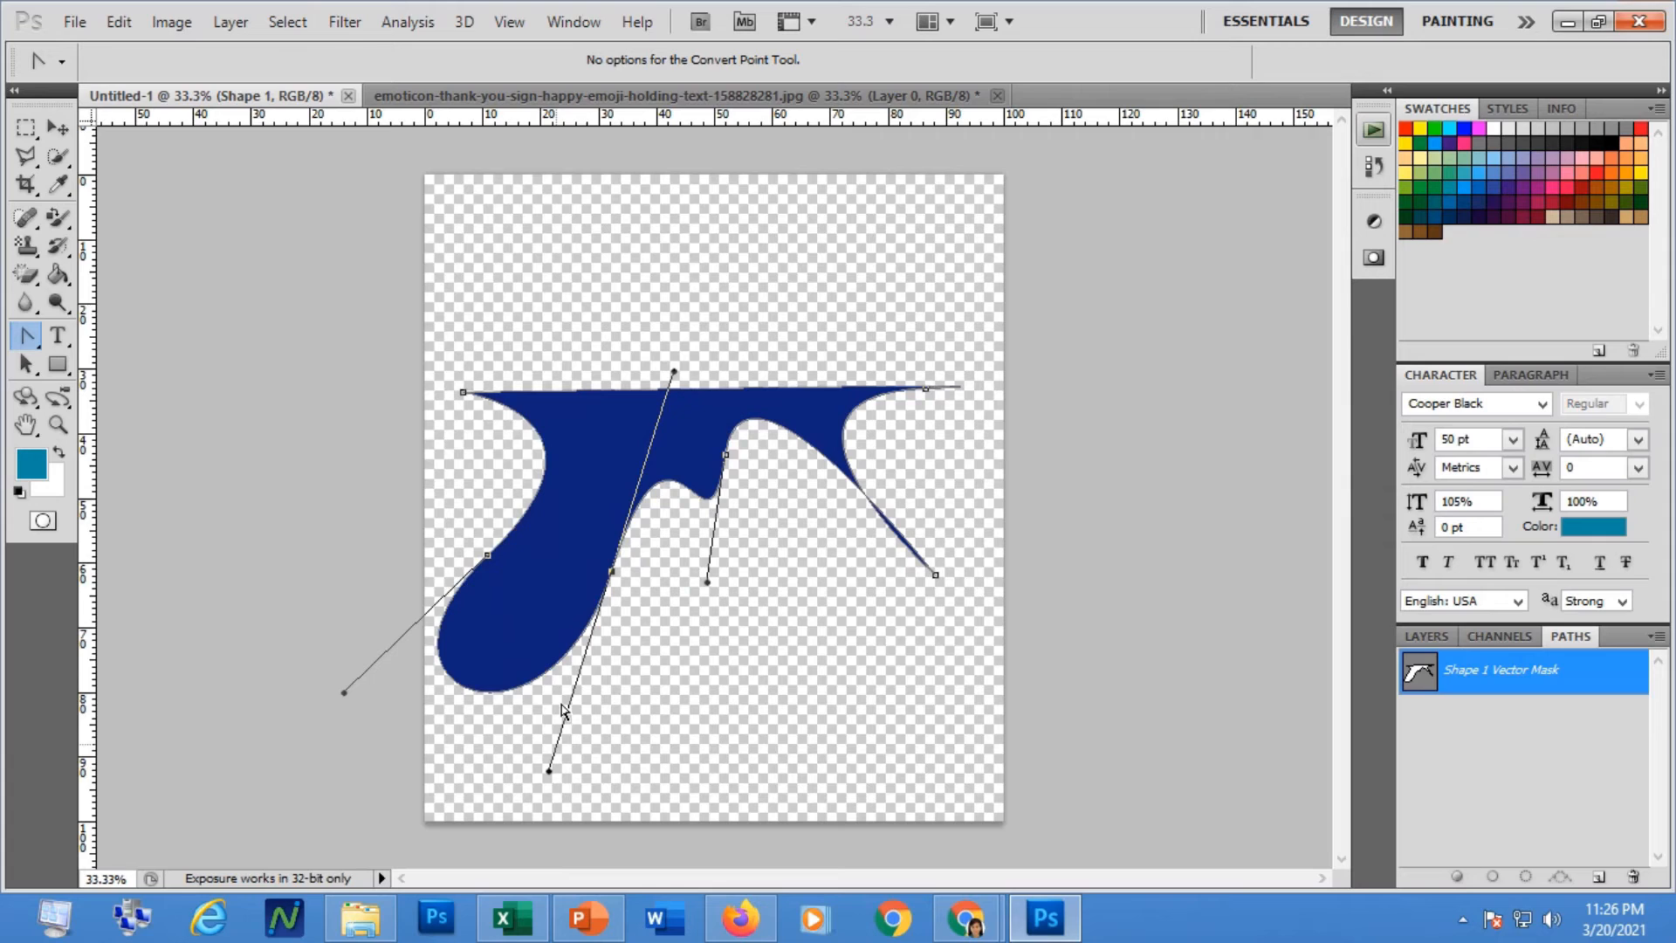
# Pull both direction handles of the shape's lower-left anchor point toward the upper right, and deselect the vector mask path.
pyautogui.moveTo(486, 559); pyautogui.dragTo(661, 423)
pyautogui.moveTo(454, 690); pyautogui.dragTo(651, 476)
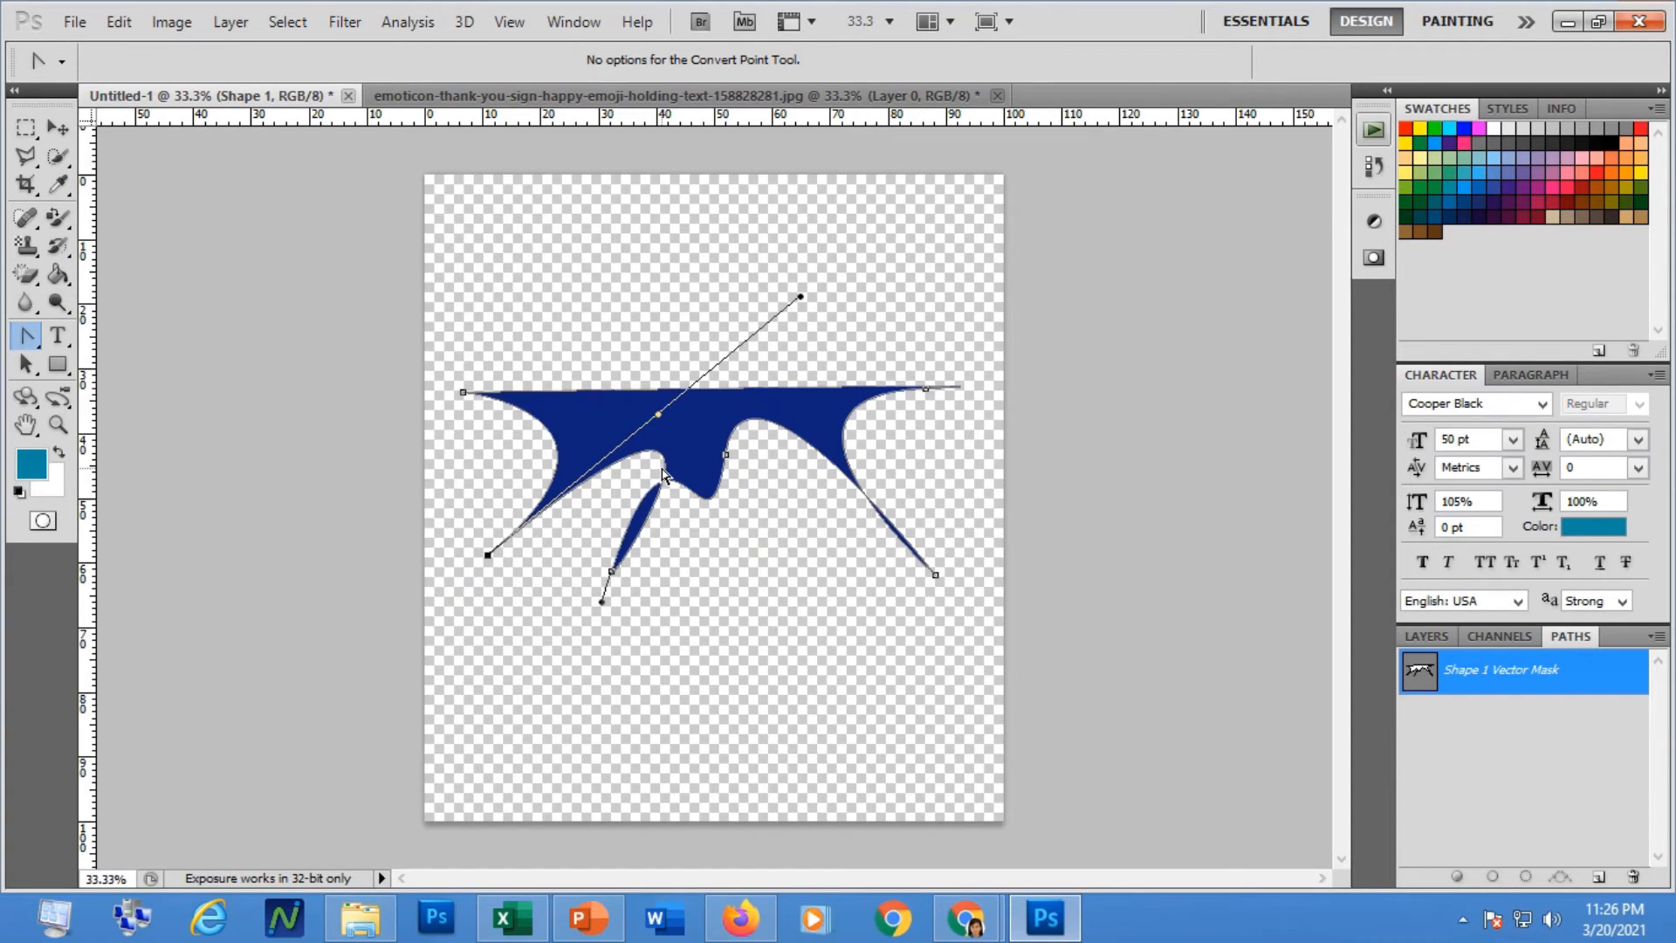
pyautogui.press('Escape')
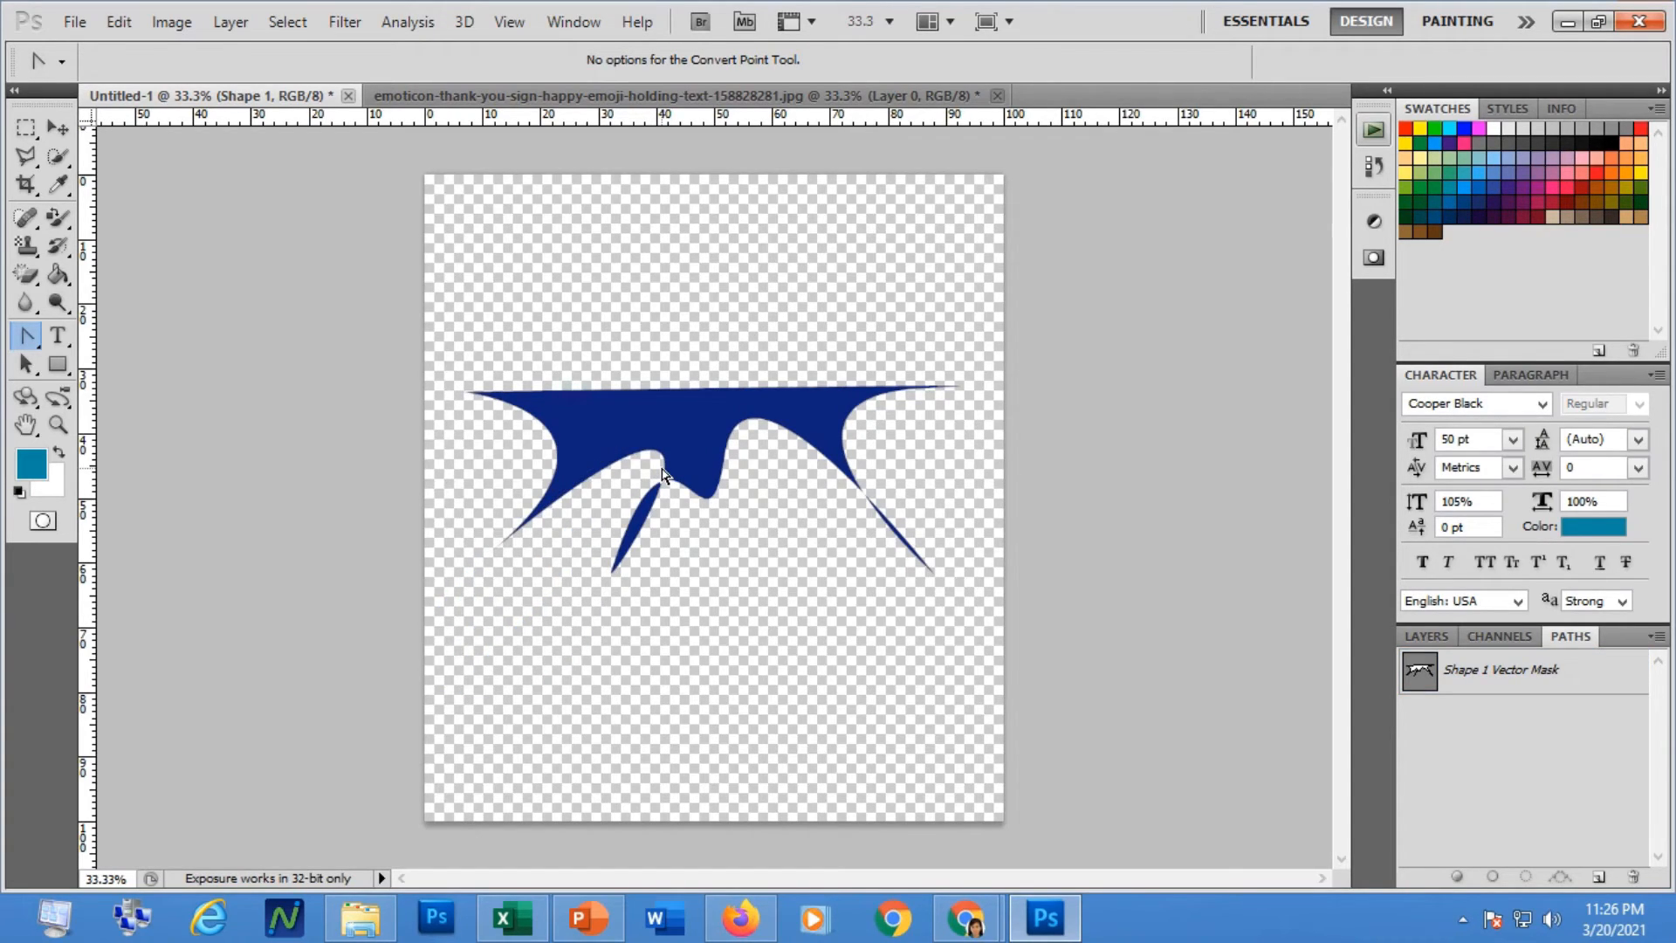